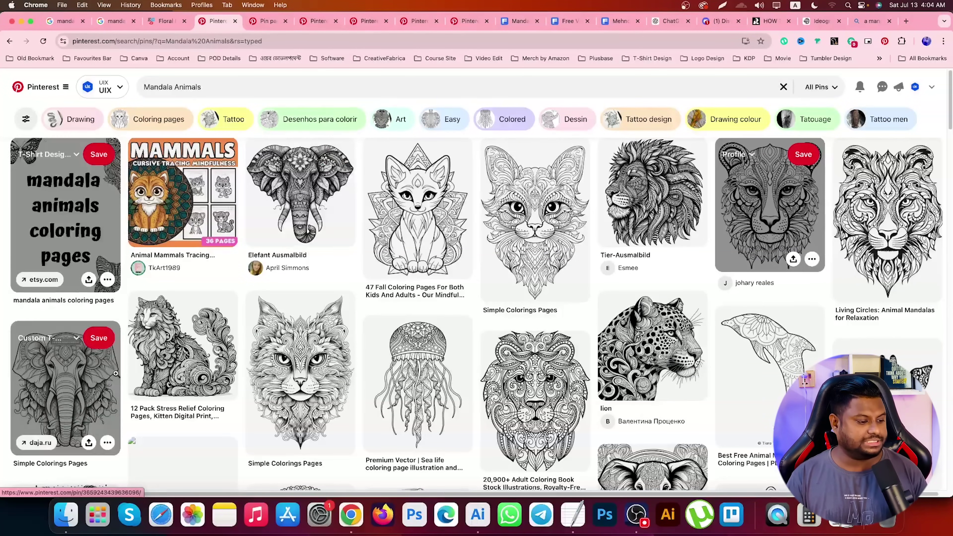
Bring the TextEdit note of mandala search terms and animal names in front of Pinterest.
left_click(574, 514)
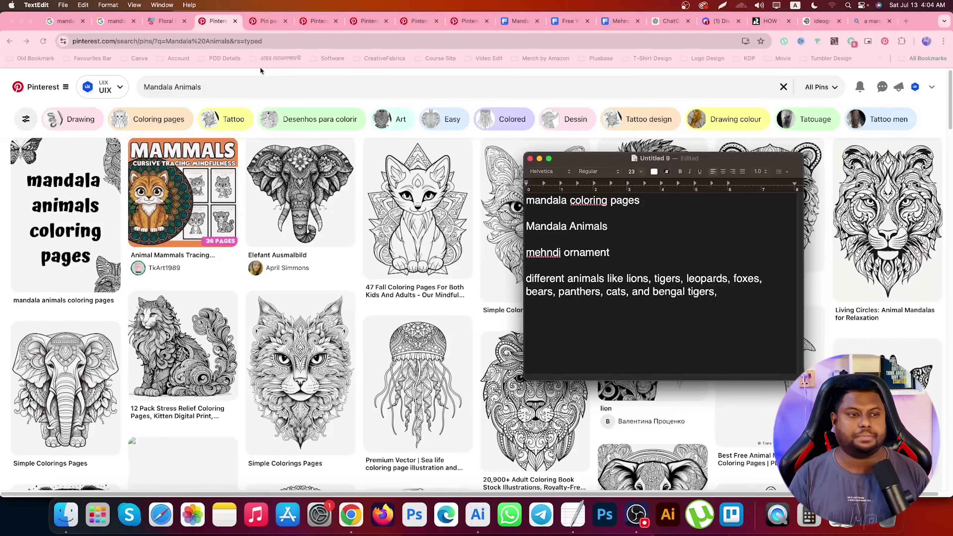
left_click_drag(607, 226, 526, 227)
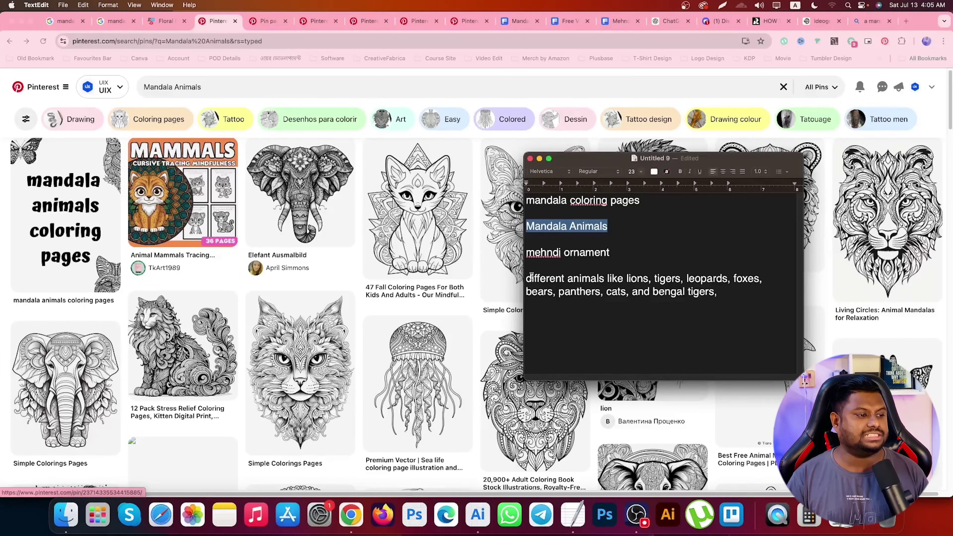
left_click_drag(625, 276, 681, 283)
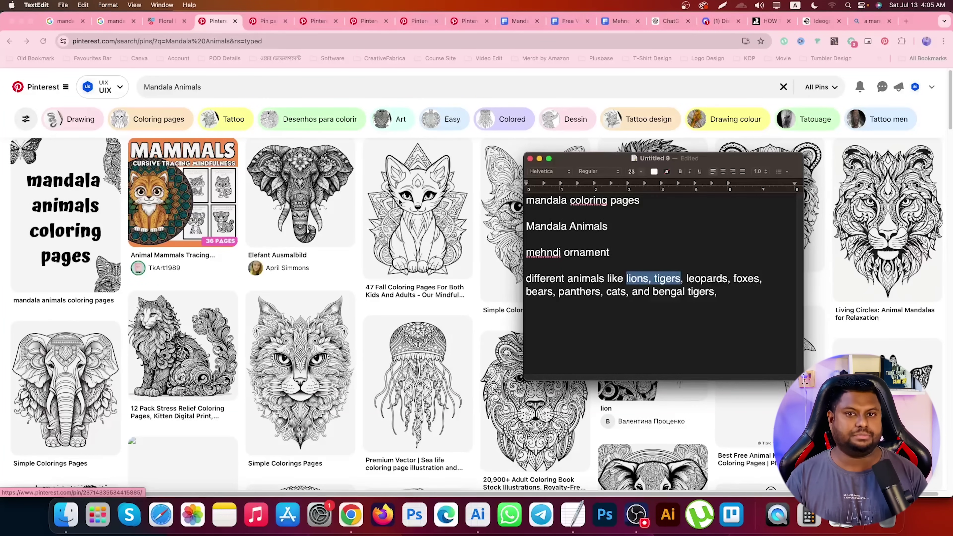
Scroll the Mandala Animals results and open the mandala sea turtle pin in a new tab.
left_click(209, 92)
mouse_move(182, 344)
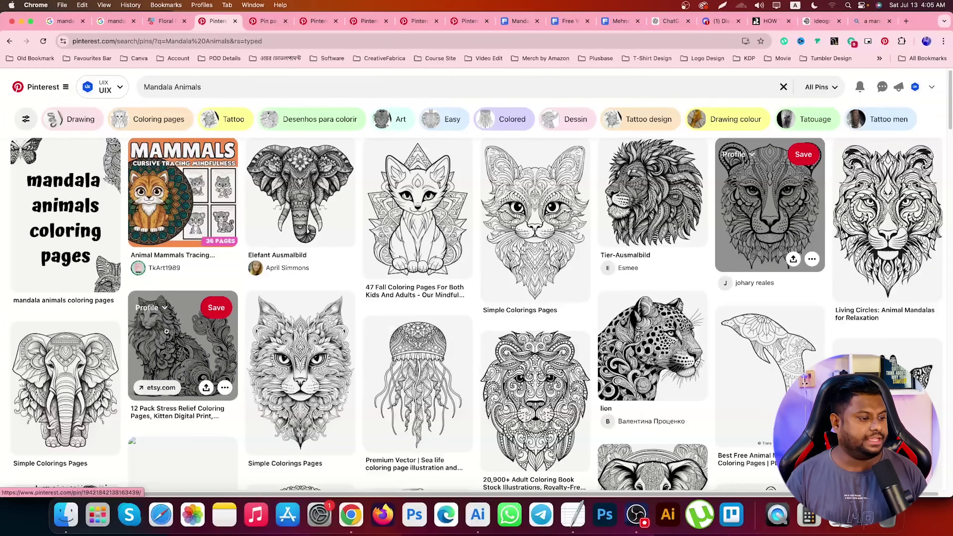
scroll(376, 226, "down", 5)
scroll(338, 188, "down", 5)
scroll(300, 165, "down", 5)
scroll(301, 217, "down", 3)
scroll(301, 217, "down", 3)
scroll(301, 217, "down", 3)
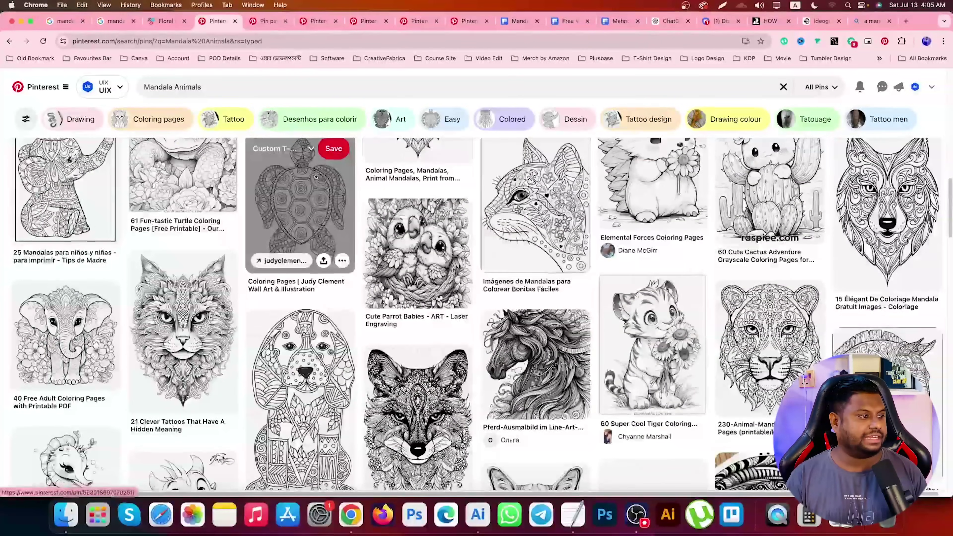
left_click(298, 212, "super")
left_click(255, 21)
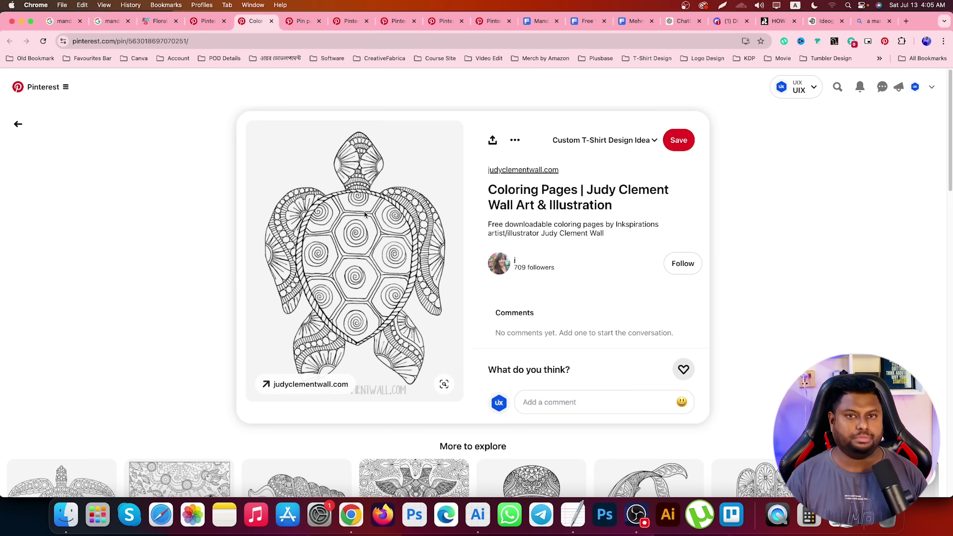
Bring up the turtle image's options, dismiss them, and move to the lion coloring pin tab.
right_click(367, 201)
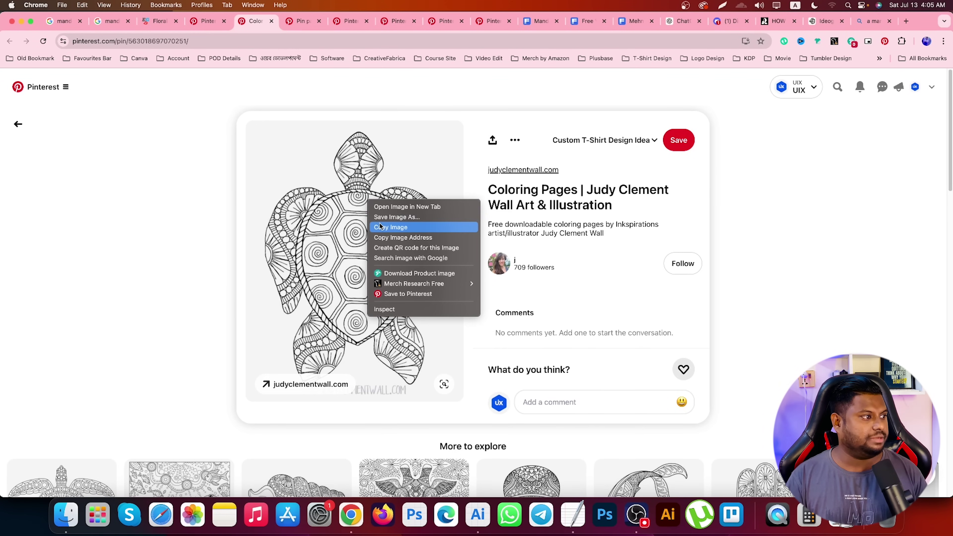
left_click(298, 22)
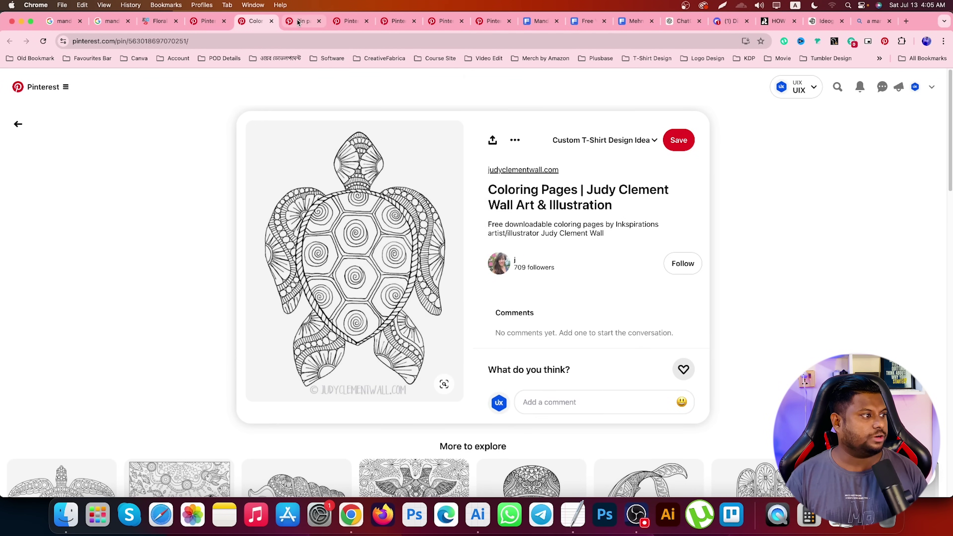
left_click(298, 21)
Browse the mandala coloring pages results, scrolling through the grid.
left_click(364, 26)
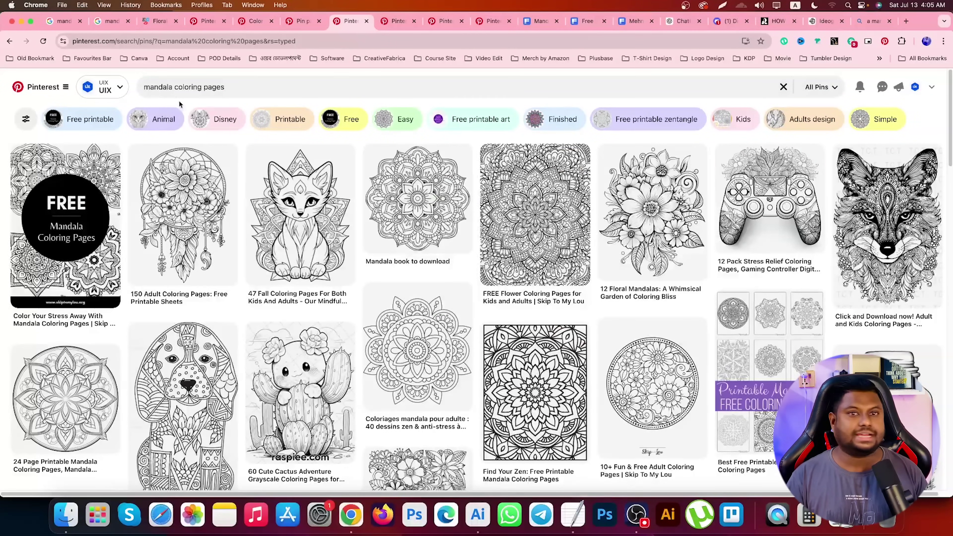
scroll(293, 375, "down", 5)
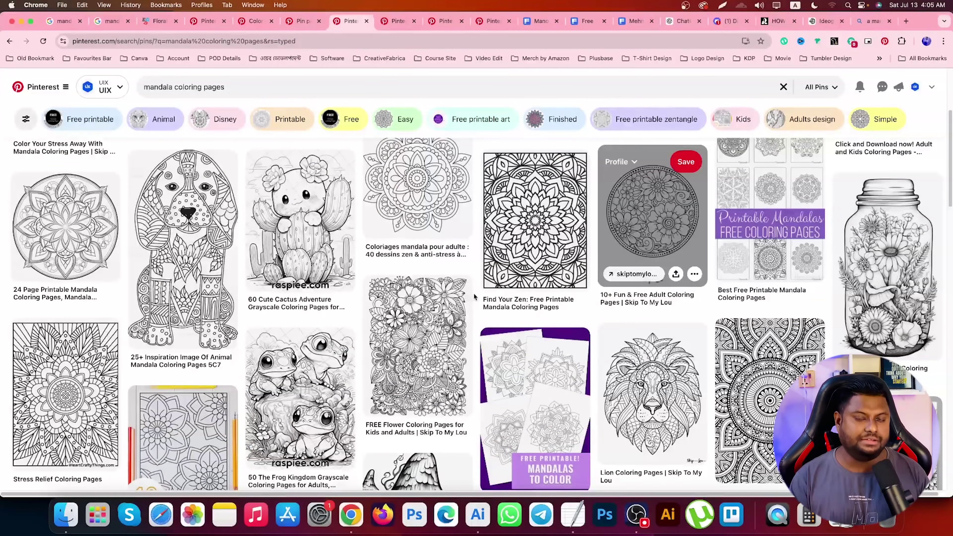
mouse_move(344, 253)
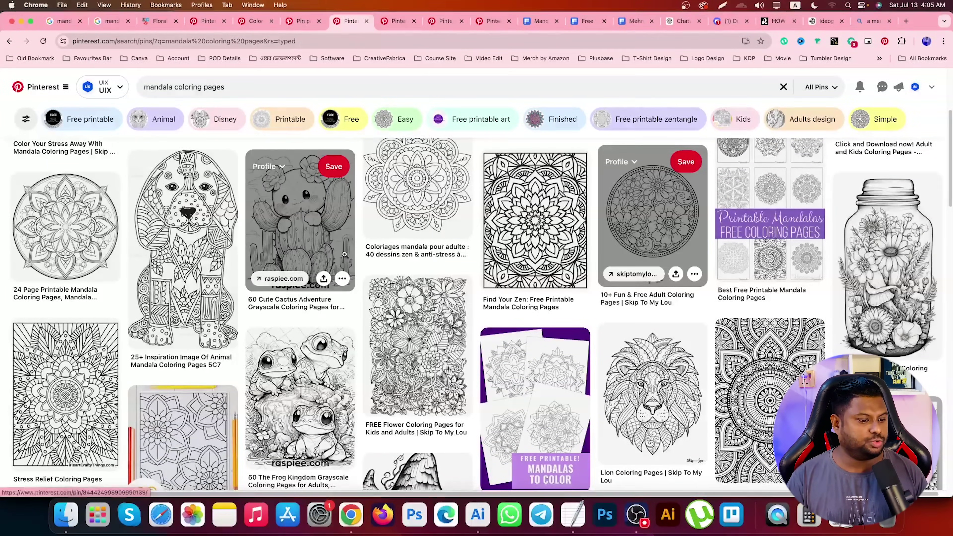
scroll(344, 254, "down", 3)
scroll(356, 300, "down", 4)
scroll(368, 338, "down", 3)
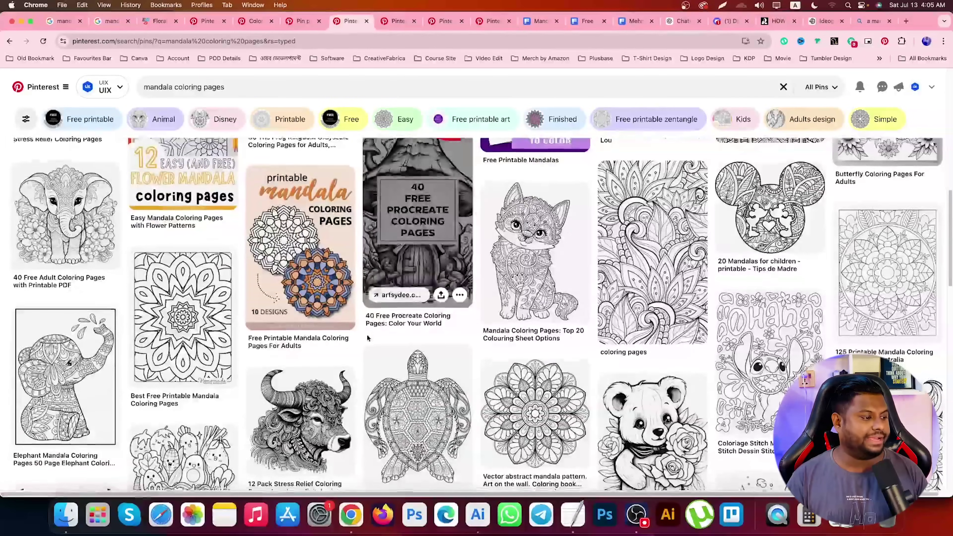
scroll(367, 338, "down", 2)
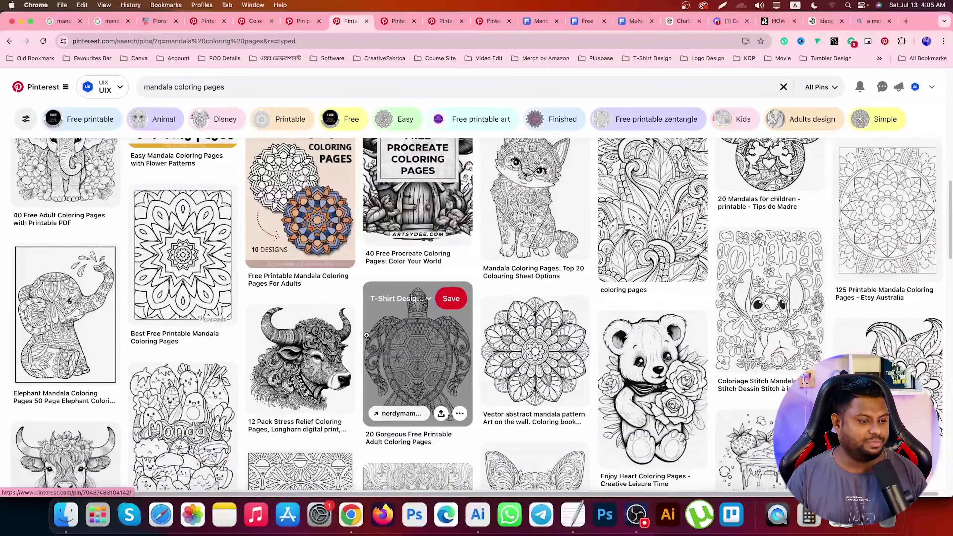
scroll(367, 335, "down", 3)
scroll(367, 334, "down", 2)
scroll(366, 335, "down", 3)
scroll(367, 335, "down", 2)
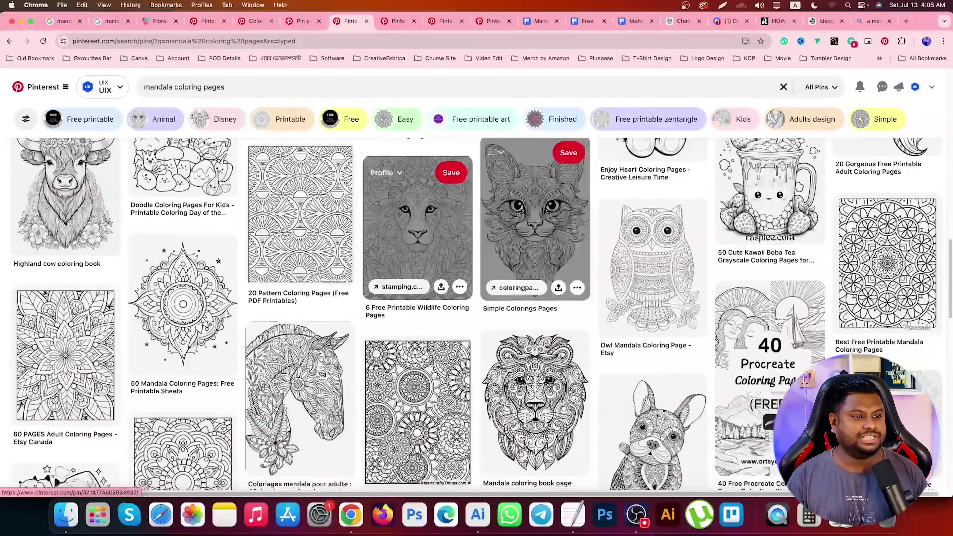
scroll(536, 326, "down", 4)
scroll(535, 326, "down", 2)
scroll(530, 326, "down", 4)
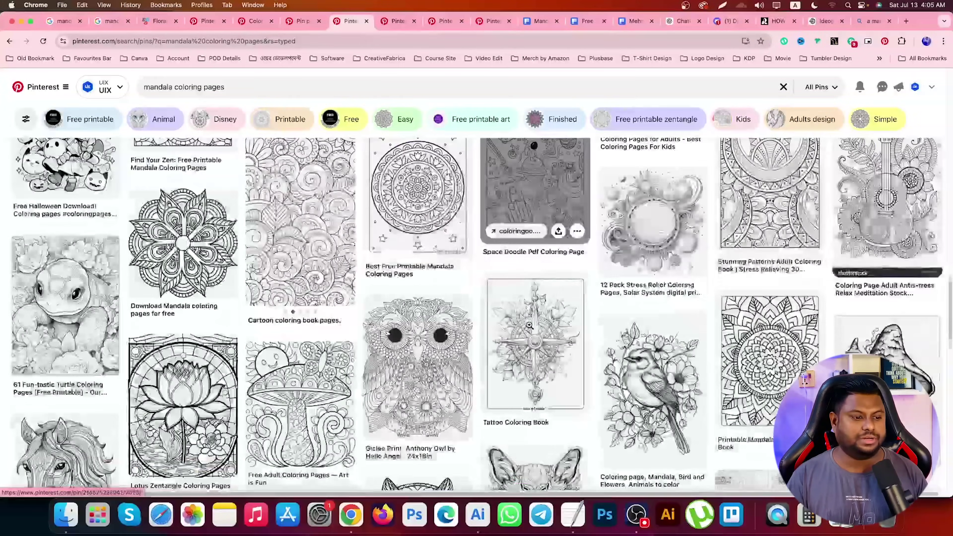
scroll(529, 325, "up", 10)
scroll(523, 330, "up", 10)
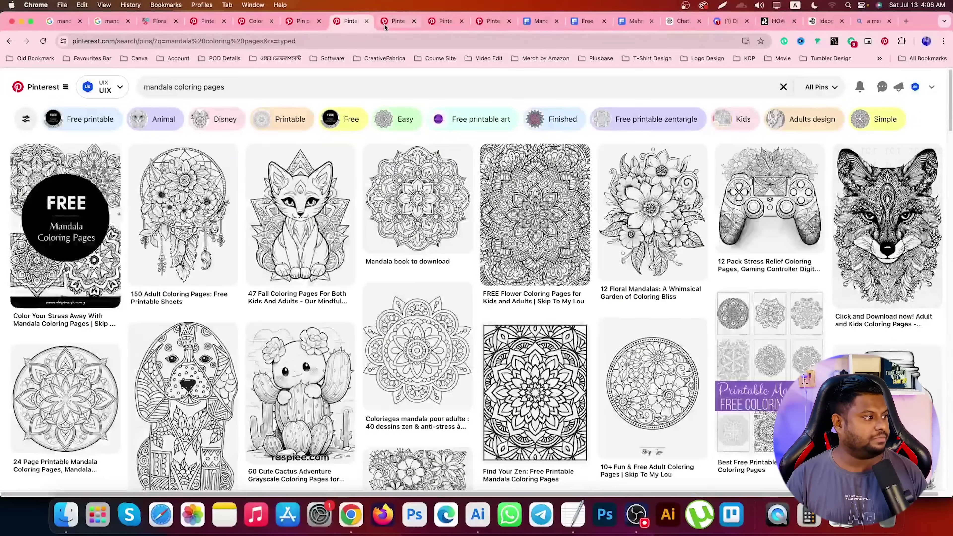
Scroll through the mehndi ornament results.
left_click(384, 25)
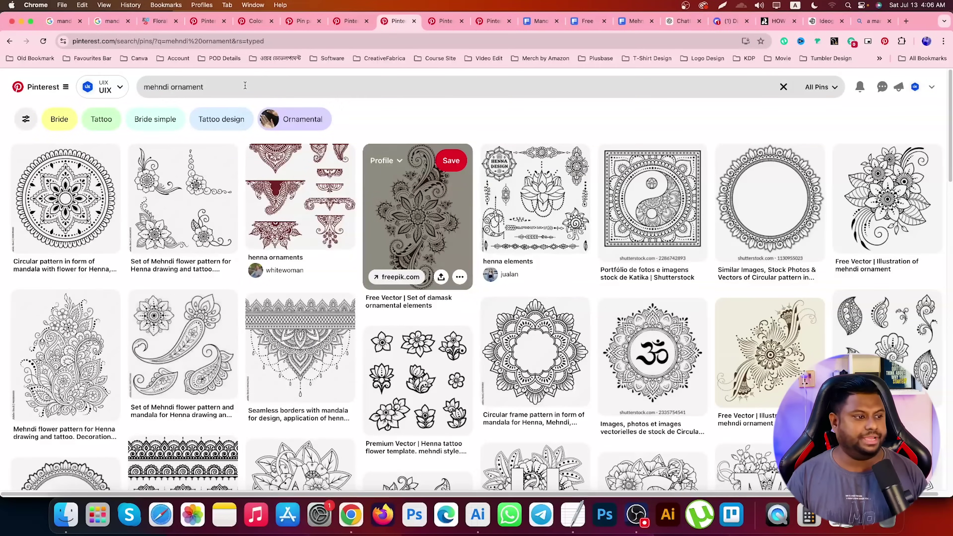
mouse_move(182, 198)
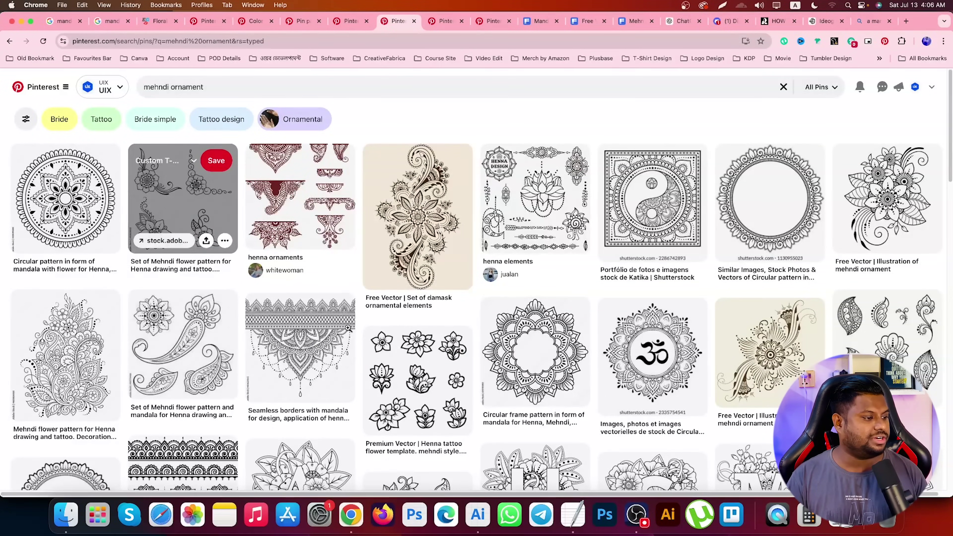
scroll(348, 328, "down", 3)
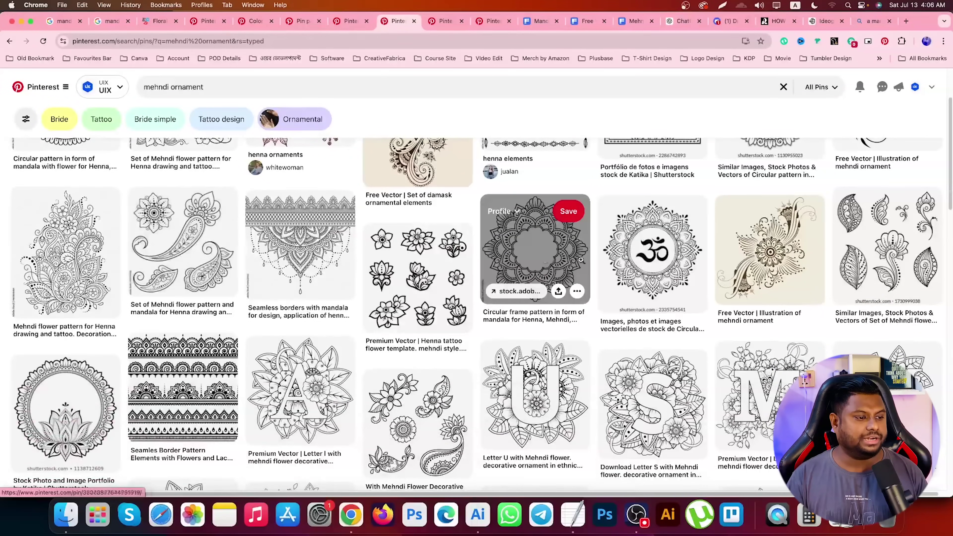
scroll(732, 202, "down", 2)
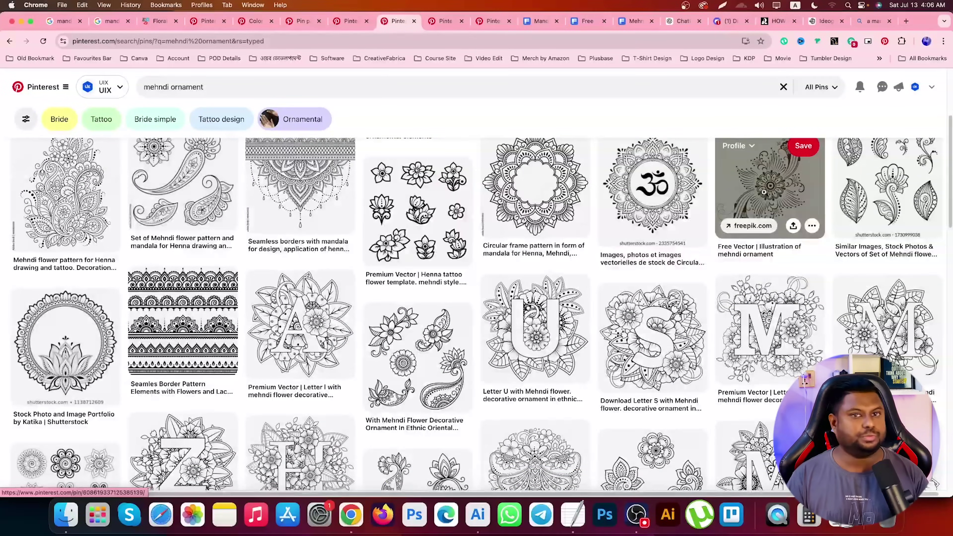
scroll(553, 311, "down", 2)
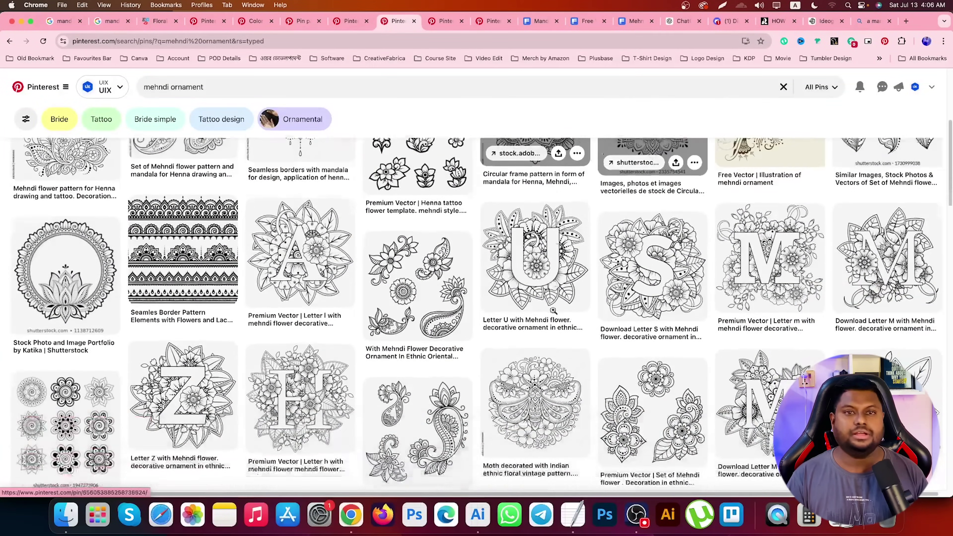
scroll(553, 311, "down", 4)
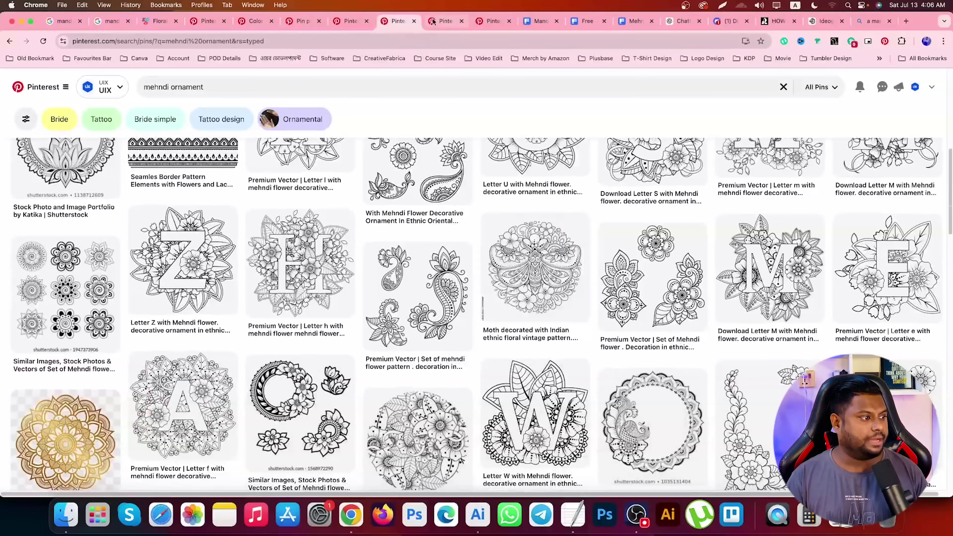
Browse the Floral Mandala results, then the plain Mandala results.
left_click(433, 21)
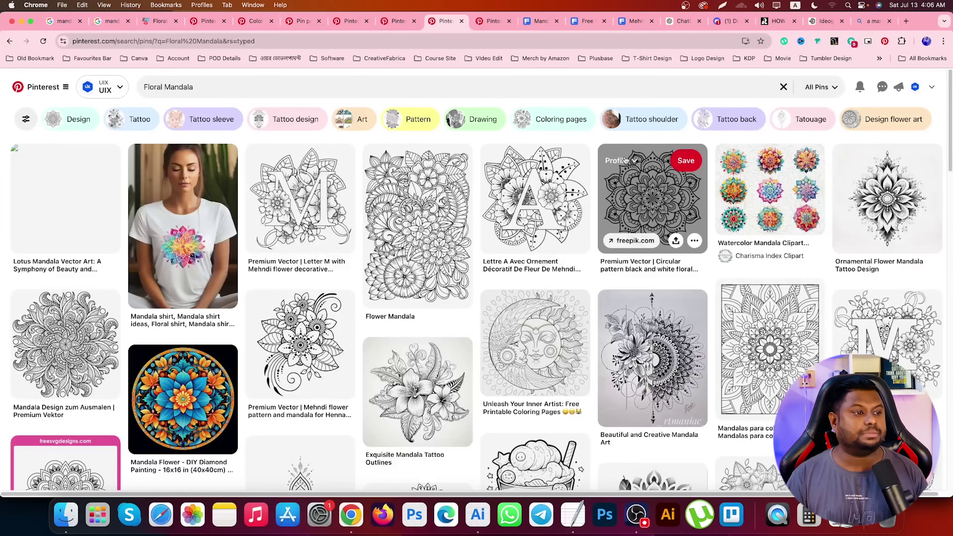
mouse_move(535, 199)
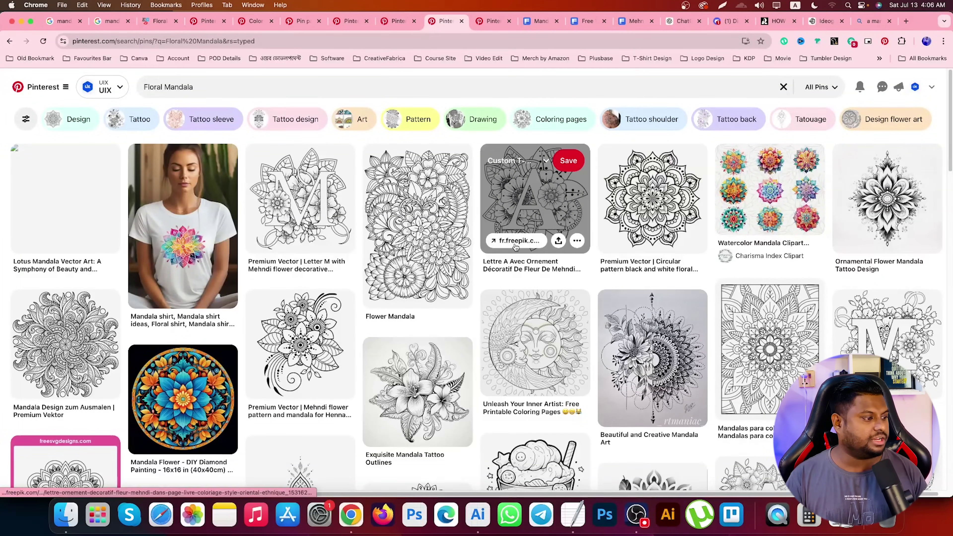
scroll(182, 376, "down", 1)
scroll(325, 259, "down", 5)
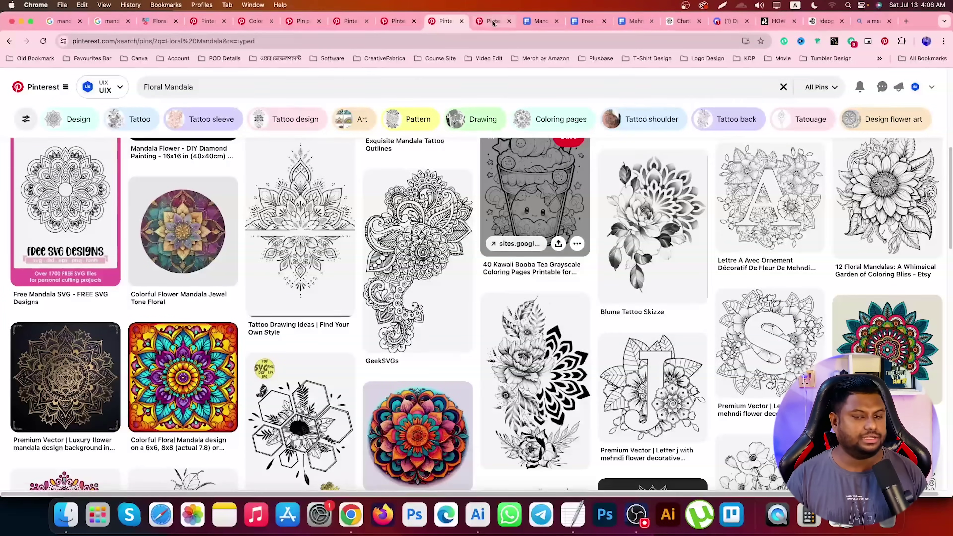
left_click(487, 22)
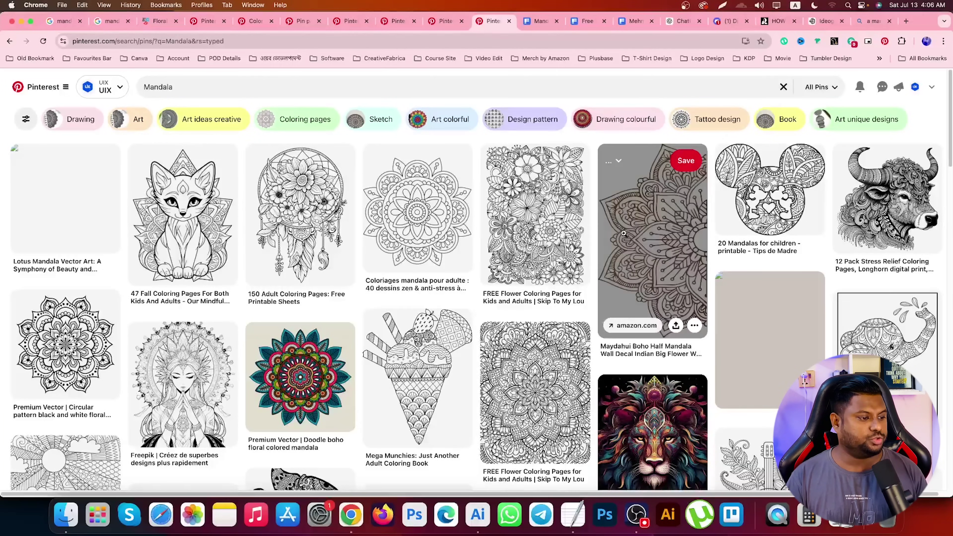
scroll(638, 244, "down", 5)
scroll(508, 275, "down", 4)
scroll(509, 275, "up", 4)
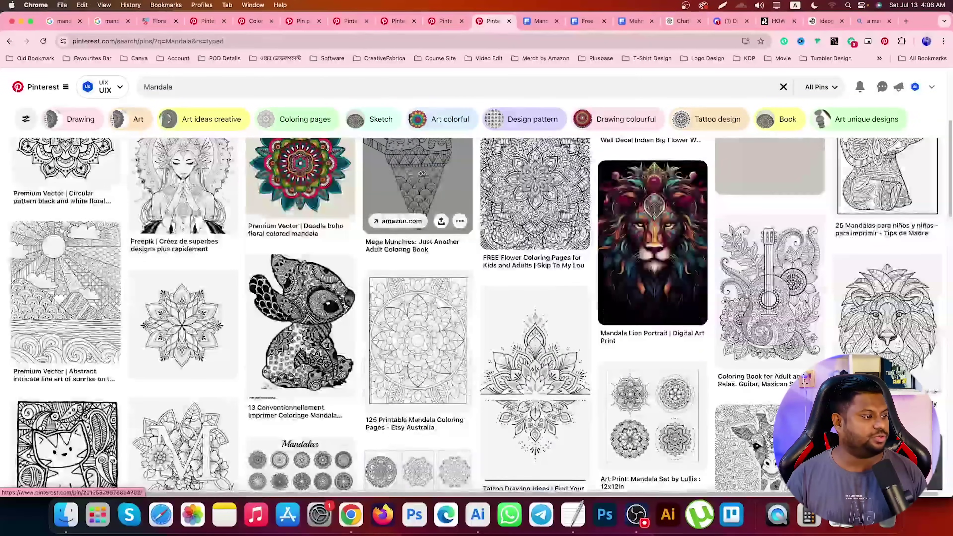
scroll(282, 320, "down", 4)
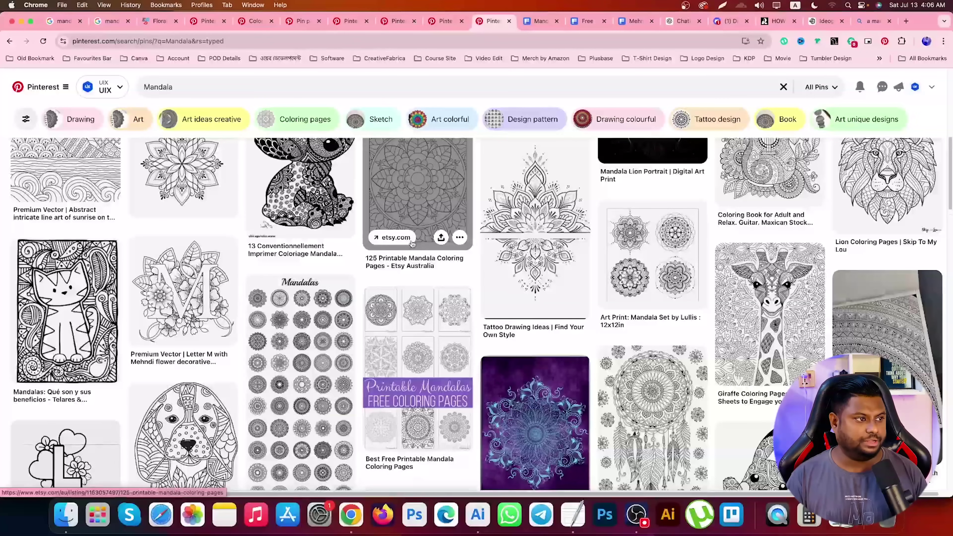
Scroll the Freepik mandala results and view the 'Mandala background in lineal style' asset.
key("ctrl+Tab")
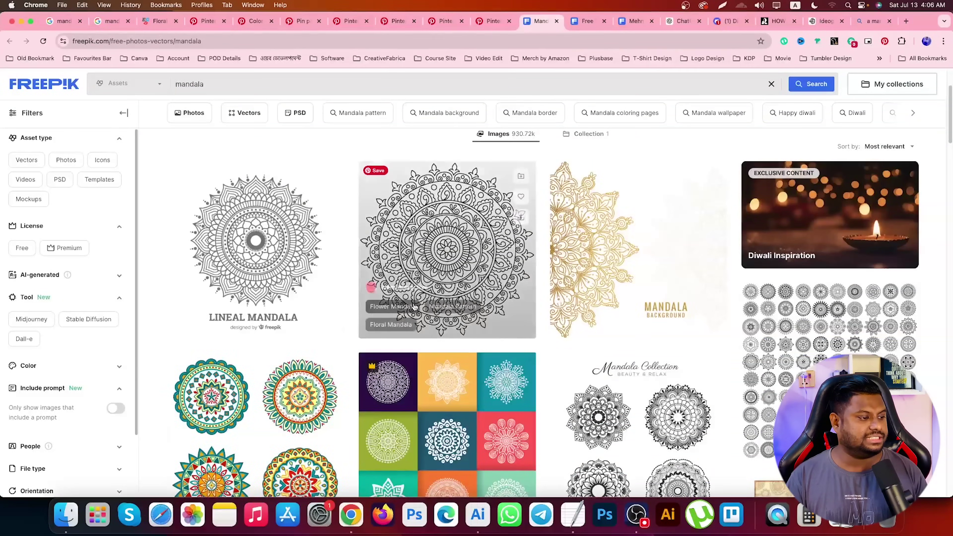
scroll(428, 265, "down", 5)
scroll(428, 265, "down", 5)
scroll(428, 265, "down", 5)
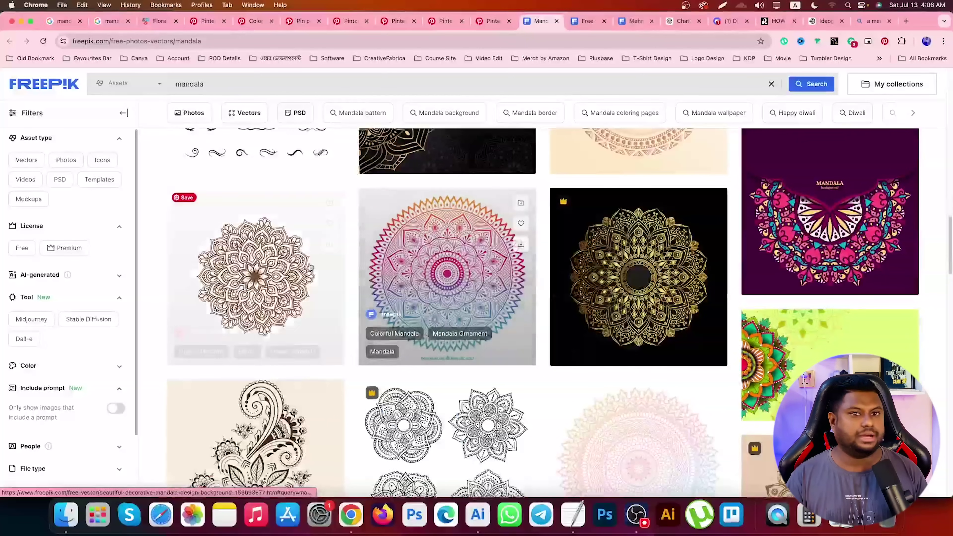
scroll(431, 267, "down", 5)
scroll(442, 271, "down", 3)
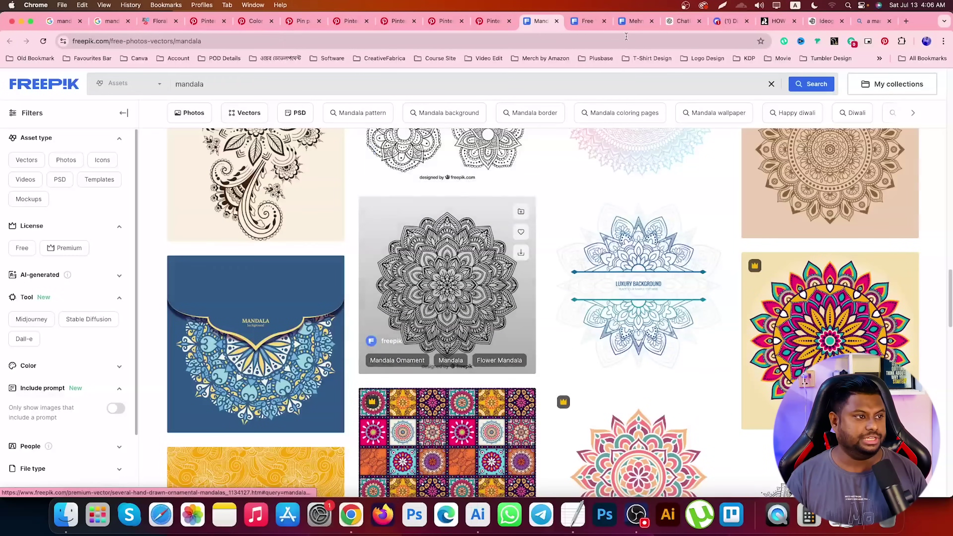
scroll(540, 256, "down", 5)
scroll(541, 257, "up", 7)
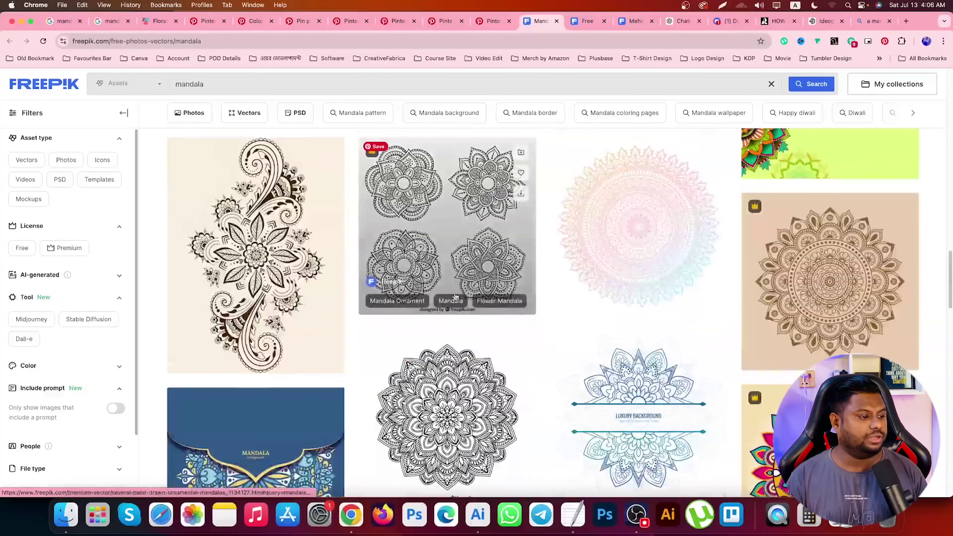
left_click(447, 405, "super")
left_click(542, 23)
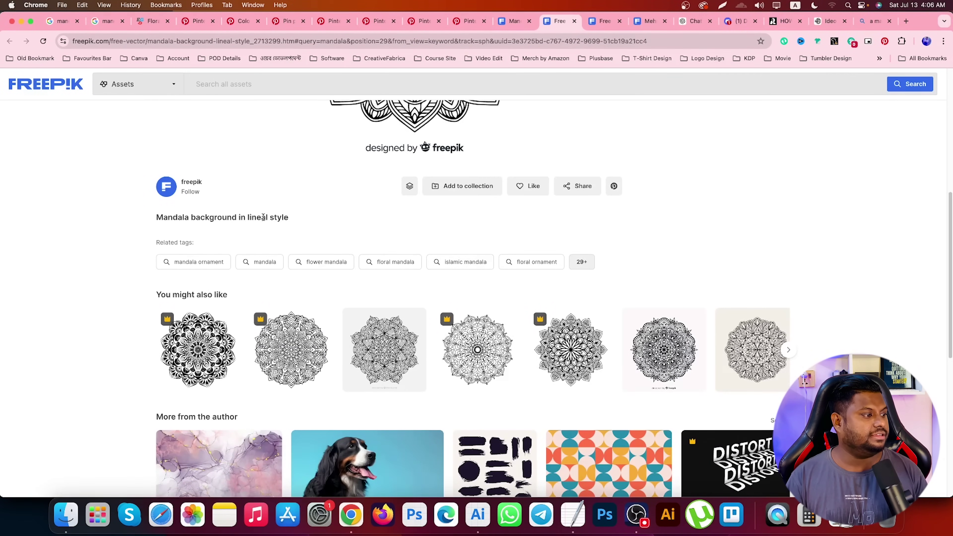
scroll(292, 220, "down", 5)
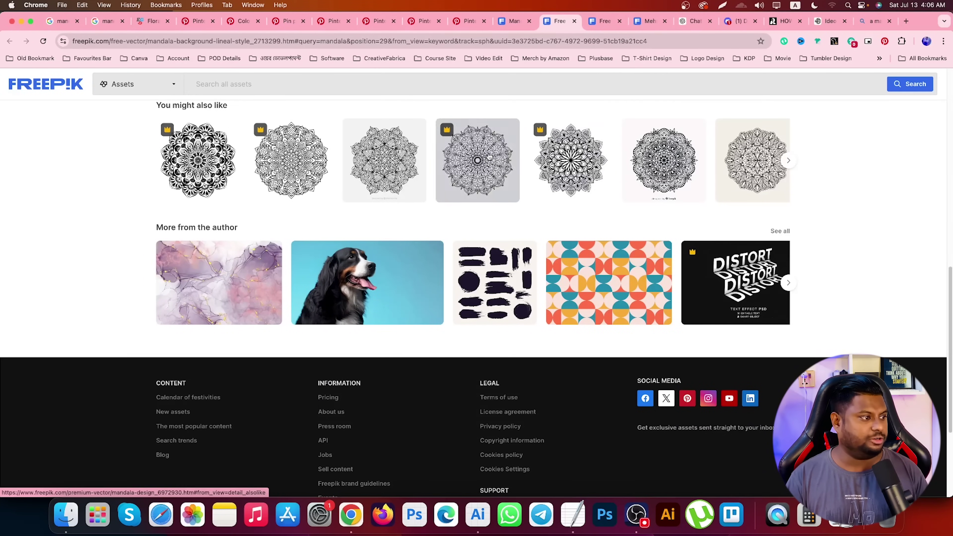
Look over the floral mandala design page, selecting its 'Floral Mandala' title, then the mehndi ornament results.
left_click(602, 21)
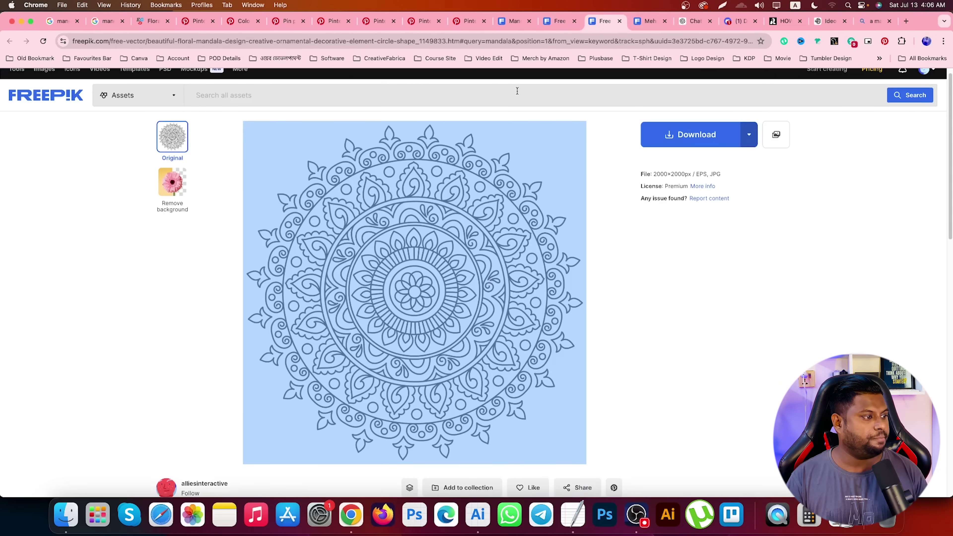
scroll(192, 298, "down", 8)
left_click(180, 223)
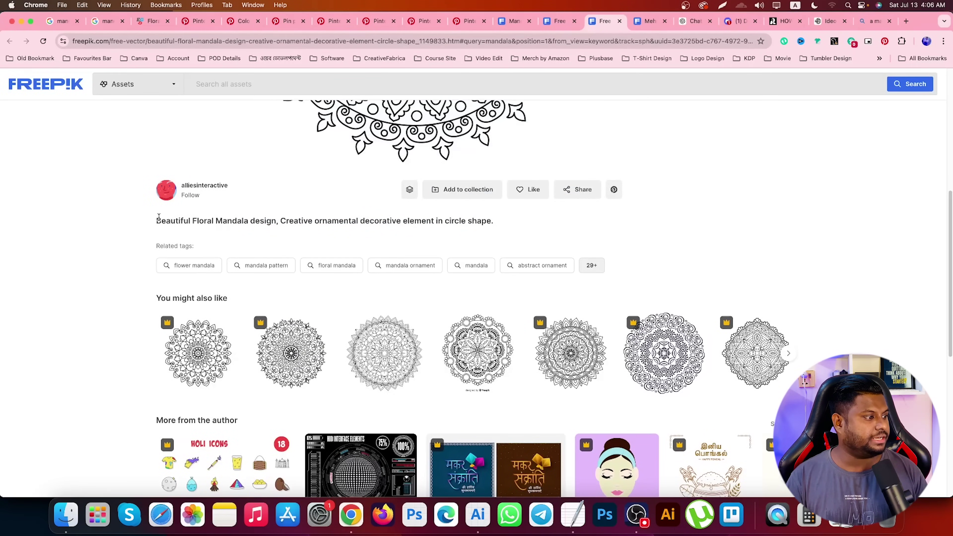
left_click_drag(192, 218, 251, 219)
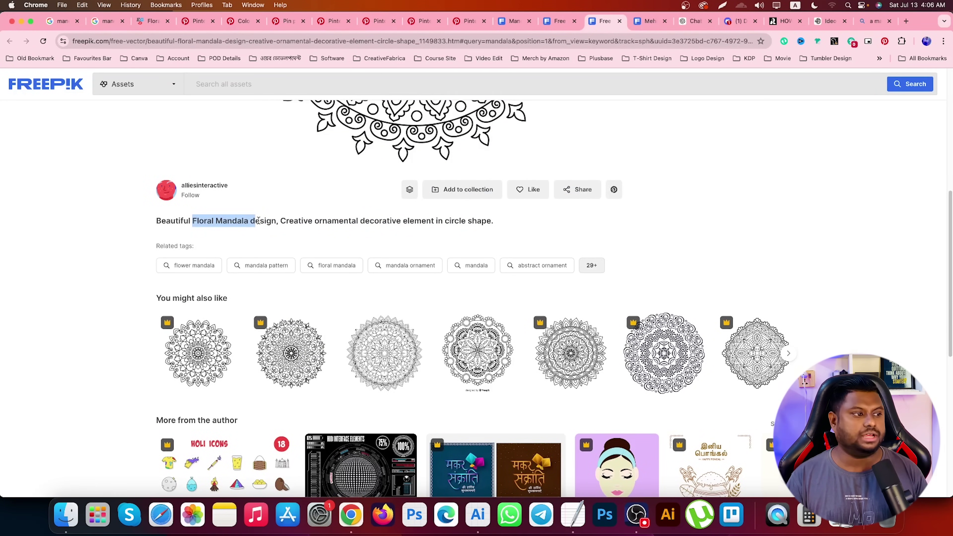
scroll(525, 192, "up", 8)
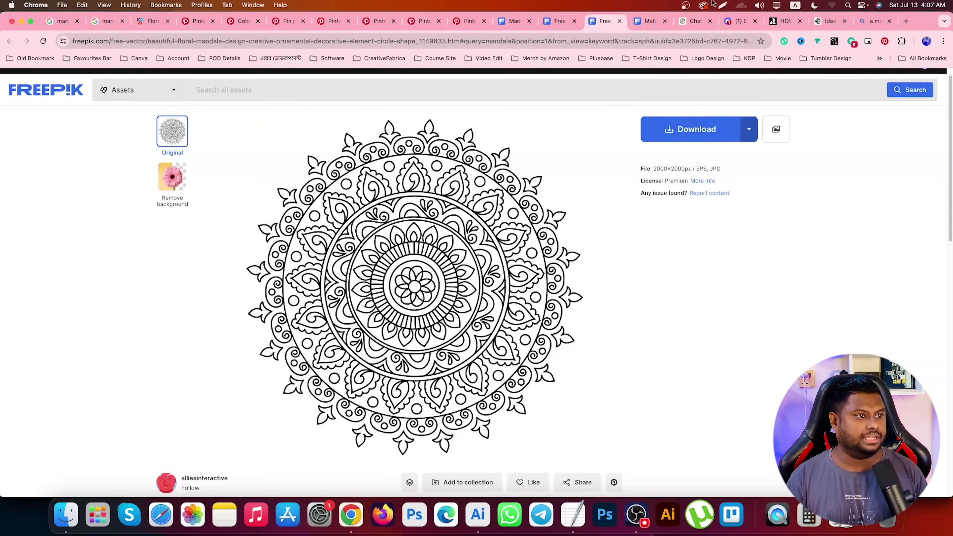
left_click(640, 23)
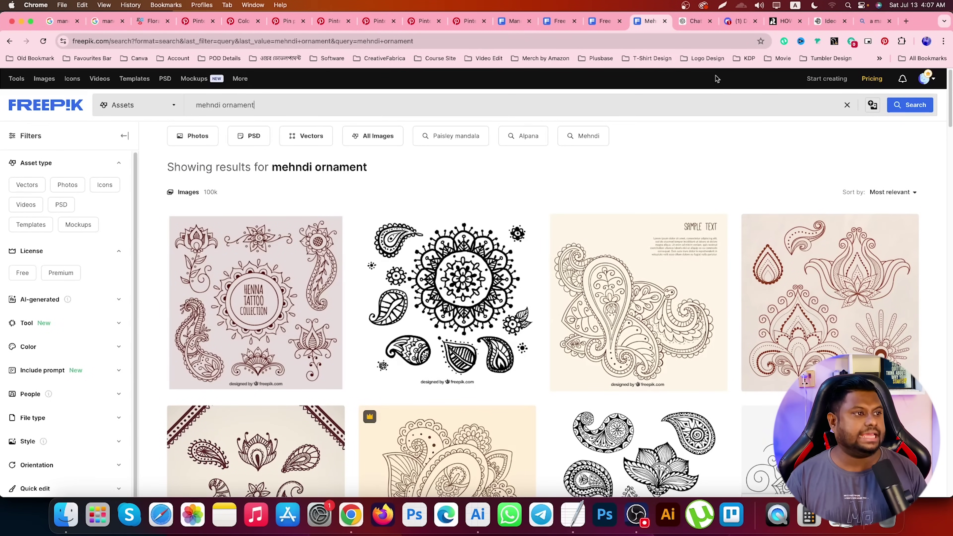
Scroll up the ChatGPT DALL·E chat to review the mandala prompt, then go to Discord #mandala.
left_click(694, 24)
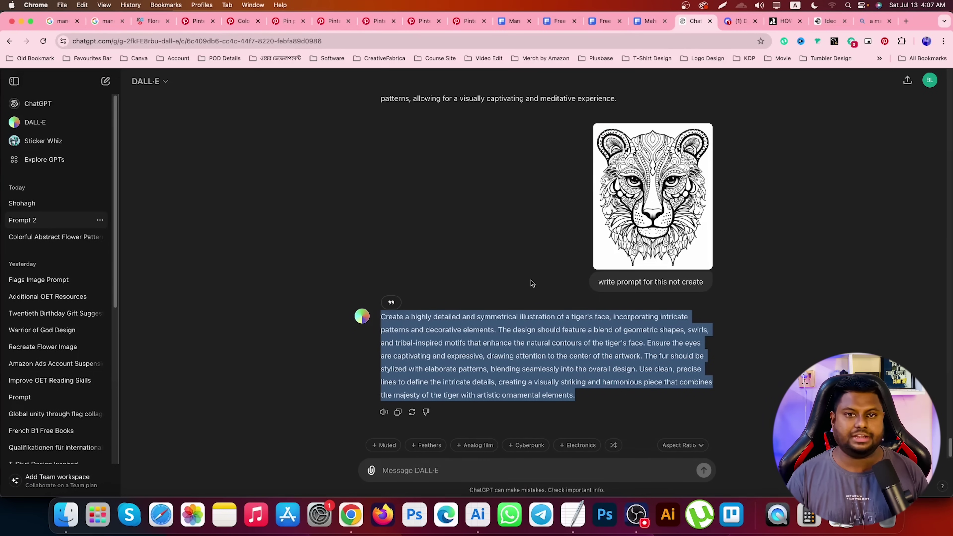
scroll(527, 346, "up", 5)
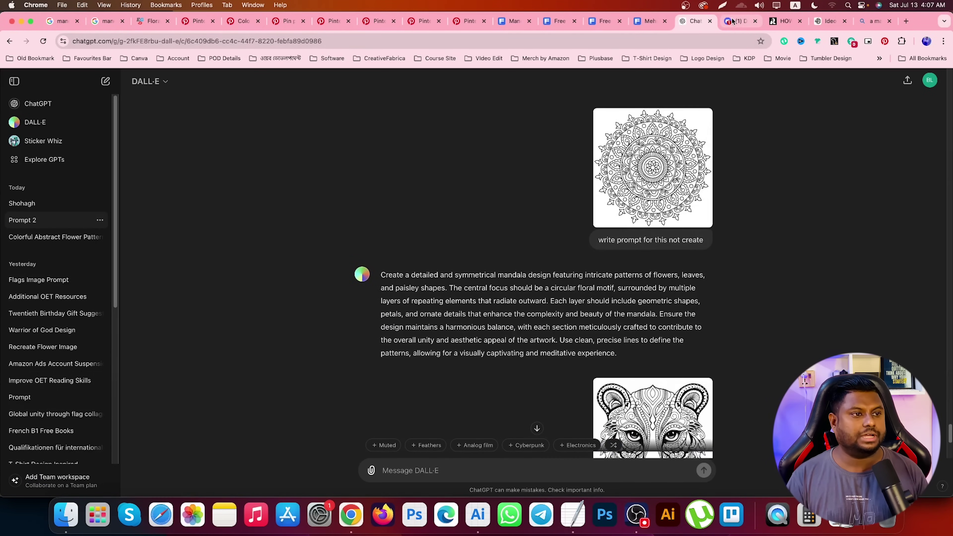
left_click(732, 22)
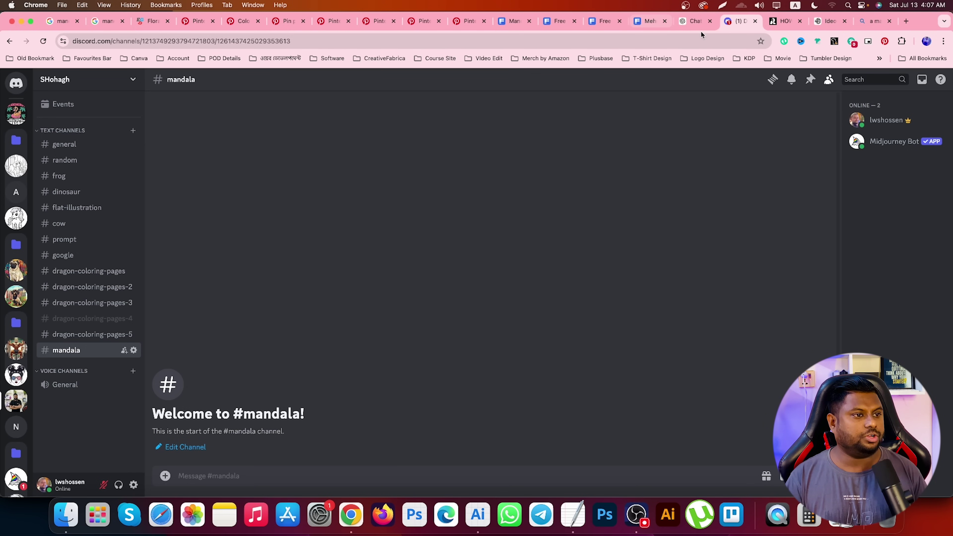
Copy the Pinterest turtle coloring image and run Midjourney /describe on it in Discord.
left_click(241, 22)
right_click(362, 235)
left_click(383, 258)
left_click(739, 21)
type("/")
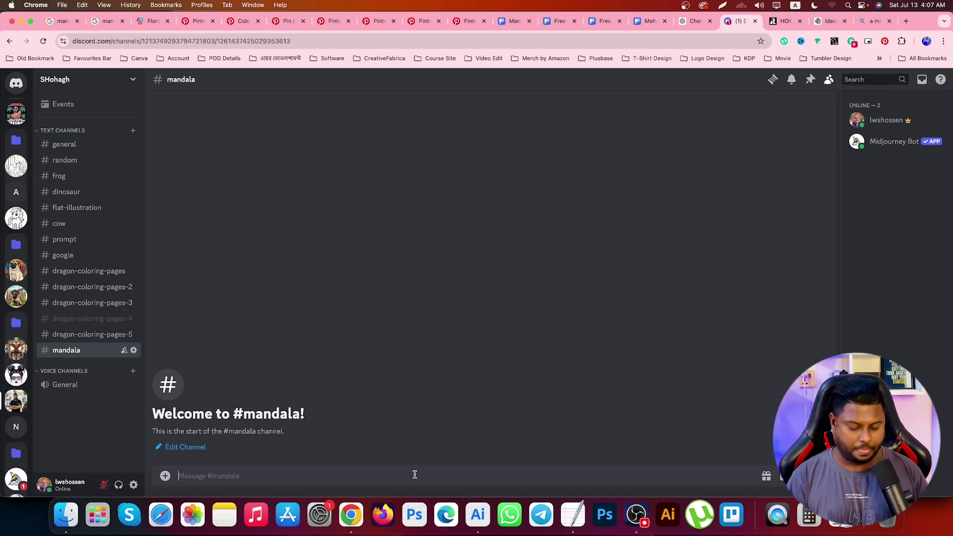
left_click(326, 322)
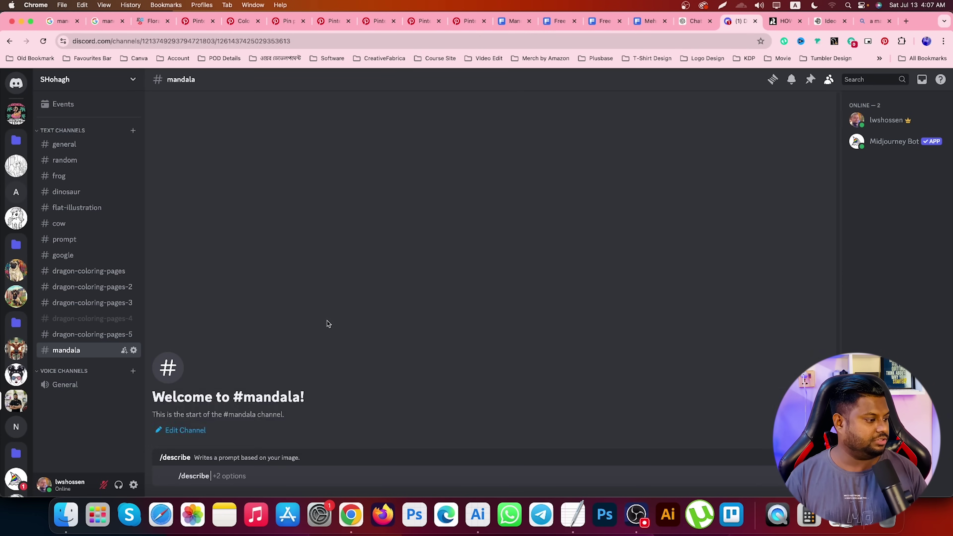
key("super+v")
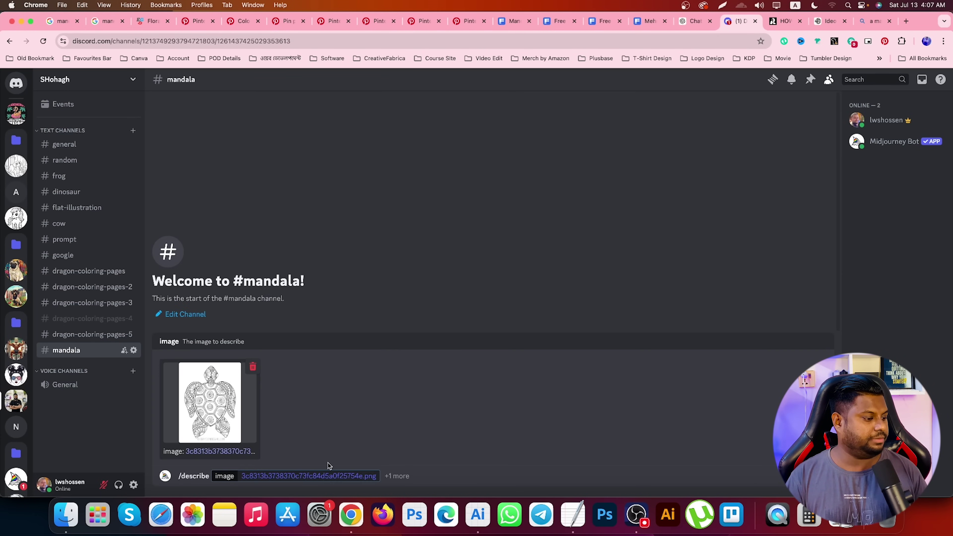
key("Return")
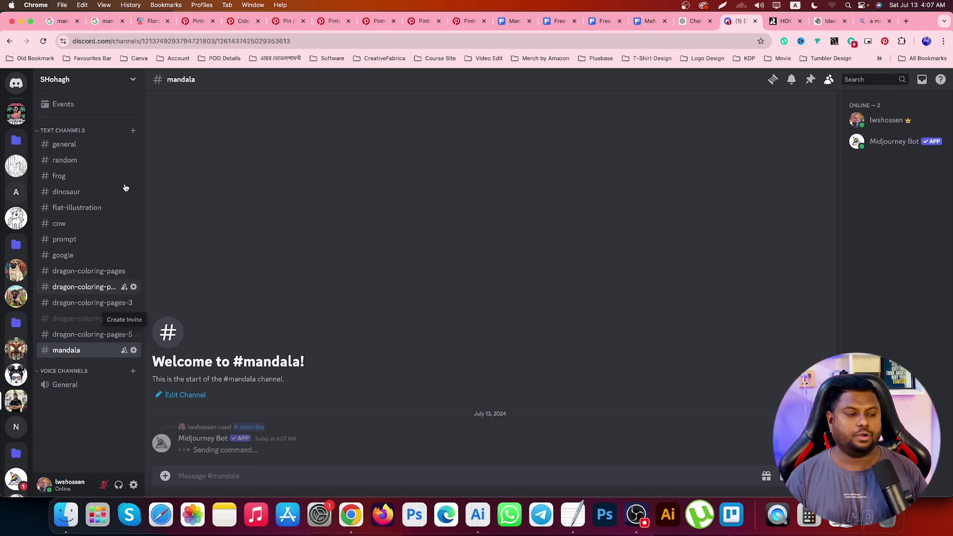
Copy the lion-face coloring pin image and send it to /describe as well.
left_click(333, 21)
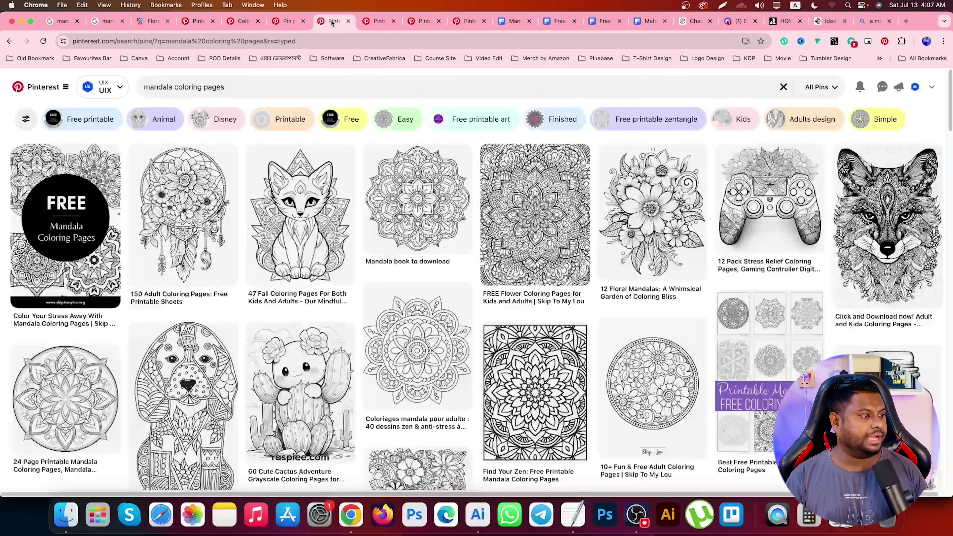
left_click(284, 22)
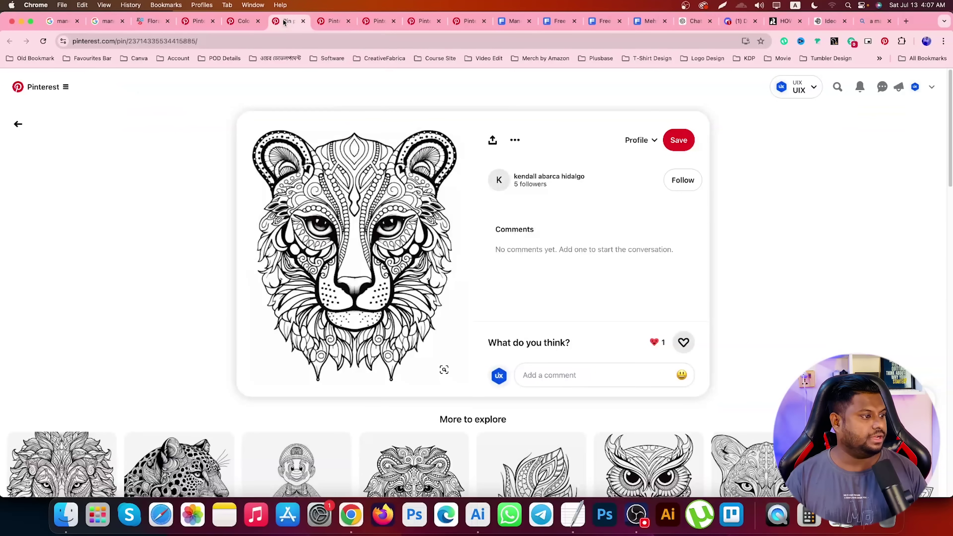
right_click(346, 187)
left_click(368, 214)
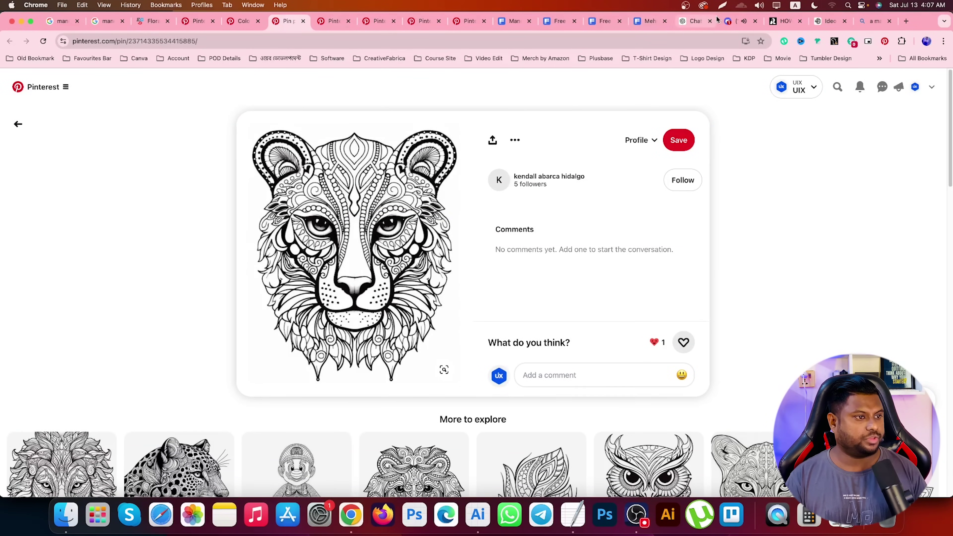
left_click(738, 21)
type("/")
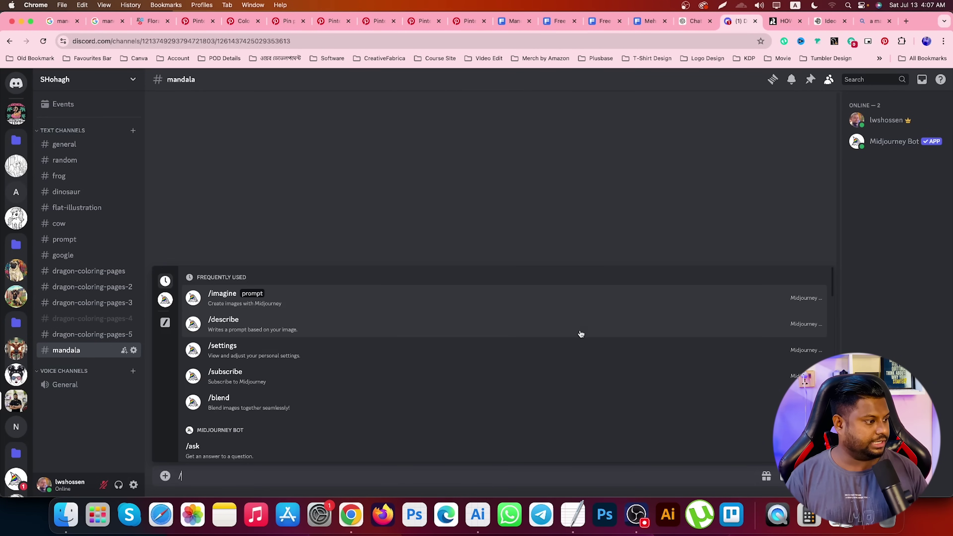
type("d")
key("Return")
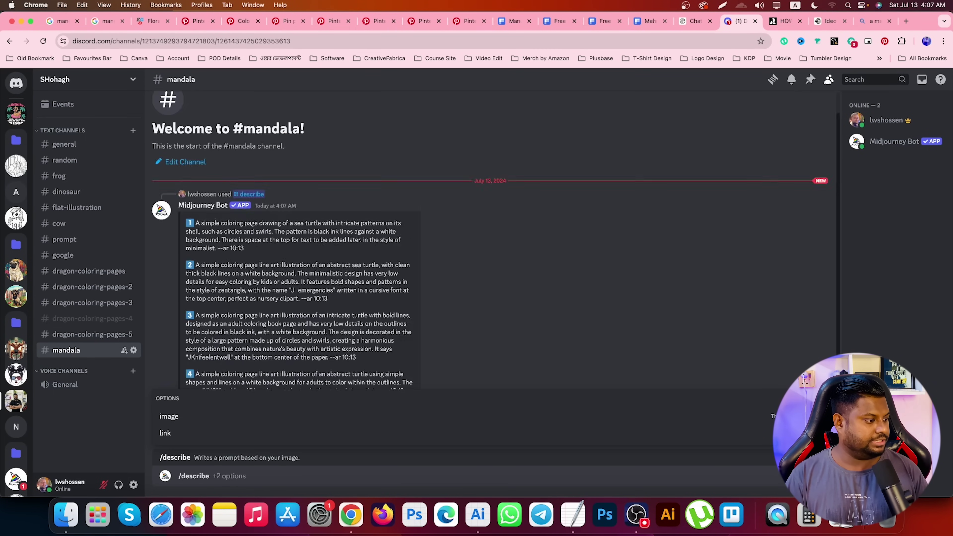
left_click(364, 415)
key("super+v")
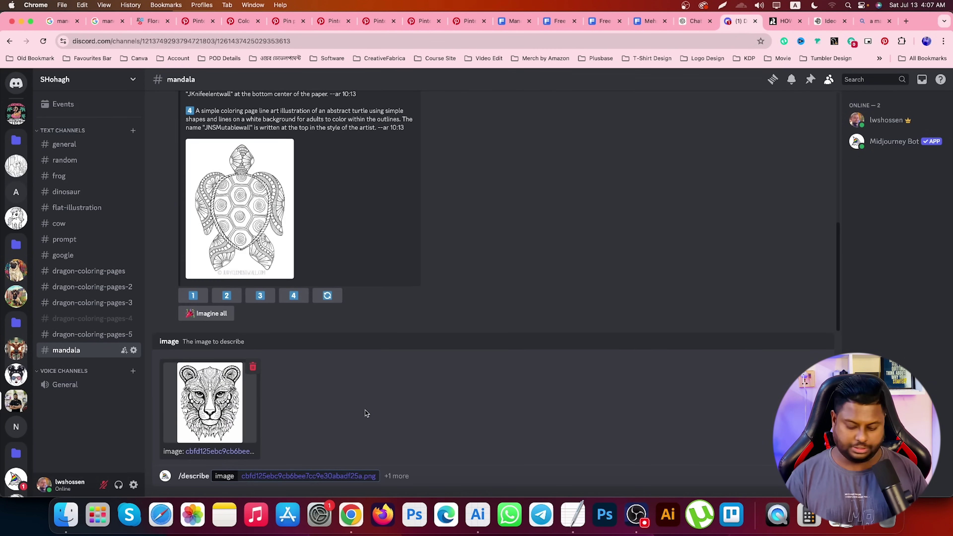
key("Return")
Scroll through the four returned turtle prompts, then return to the Freepik pages.
scroll(356, 229, "up", 5)
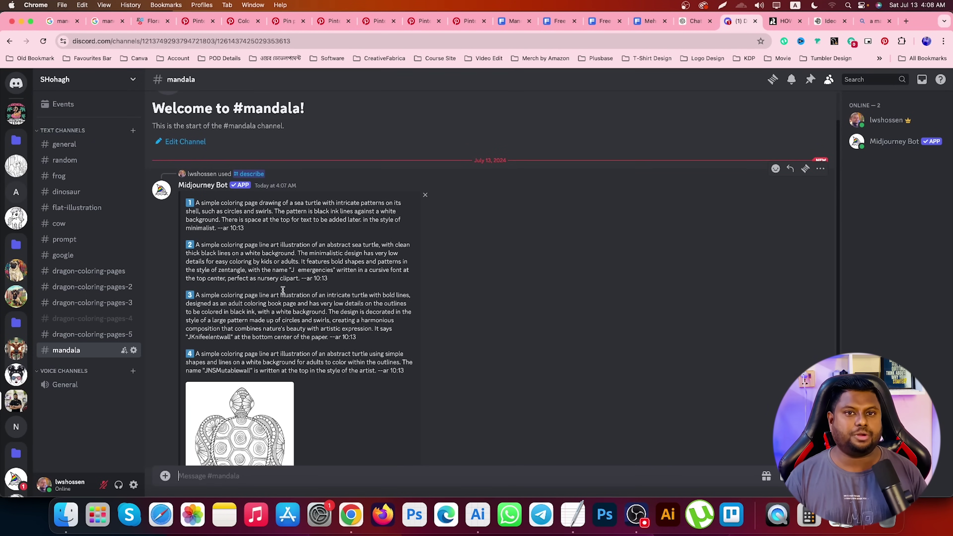
scroll(286, 301, "down", 2)
scroll(506, 213, "down", 3)
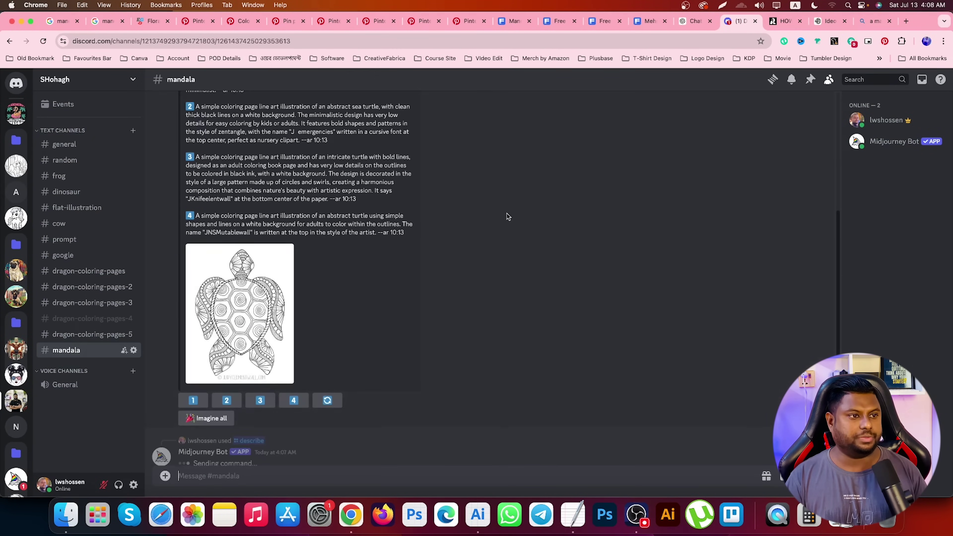
left_click(655, 21)
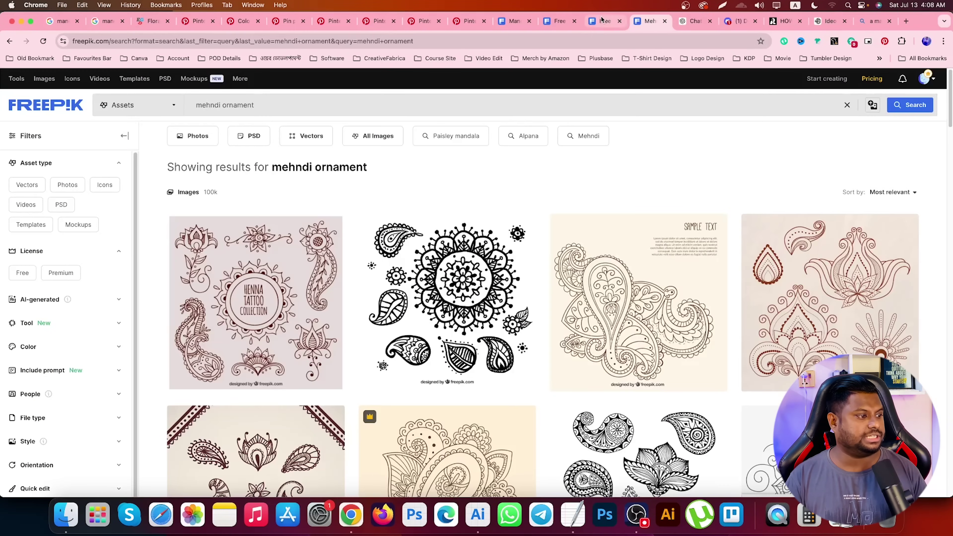
Copy the Freepik floral mandala image and send it to /describe in the #mandala channel.
left_click(602, 21)
right_click(417, 230)
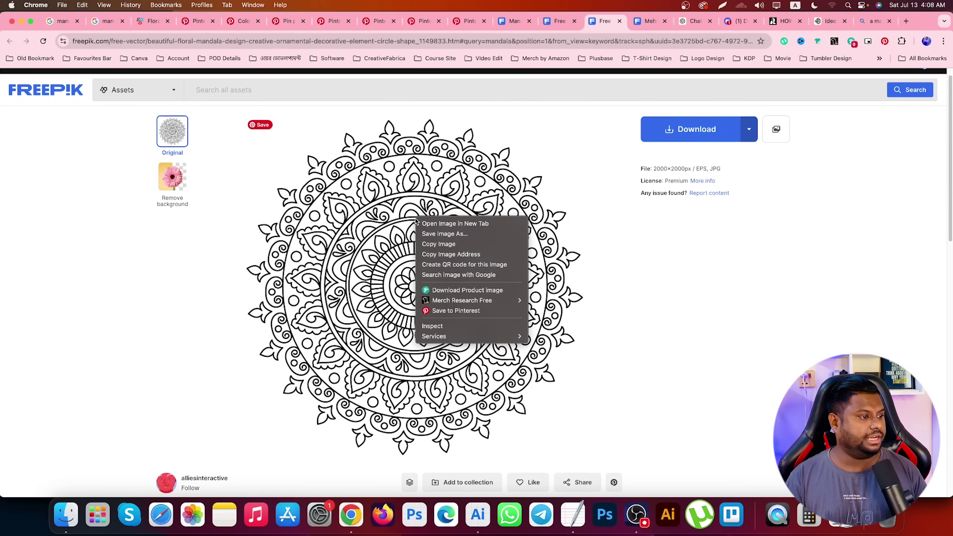
left_click(427, 243)
left_click(736, 21)
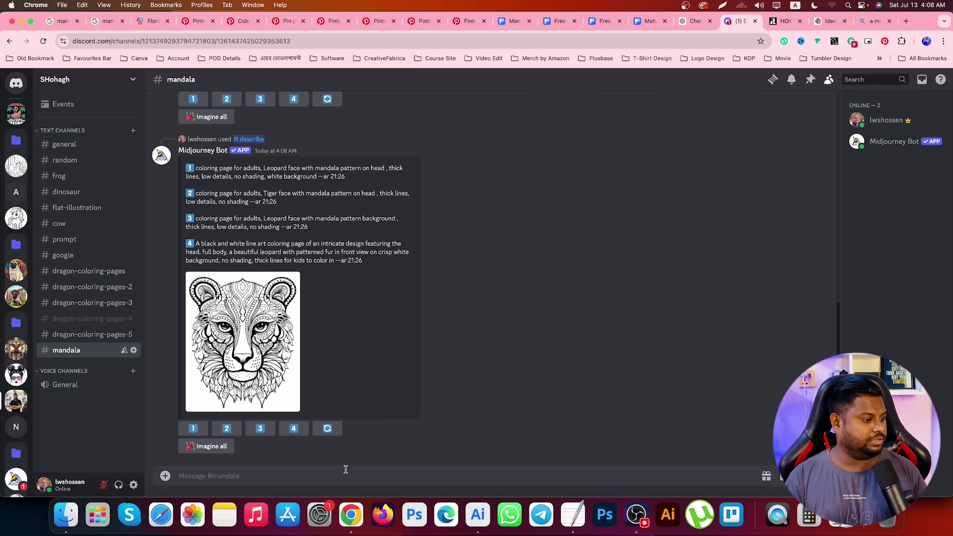
type("/")
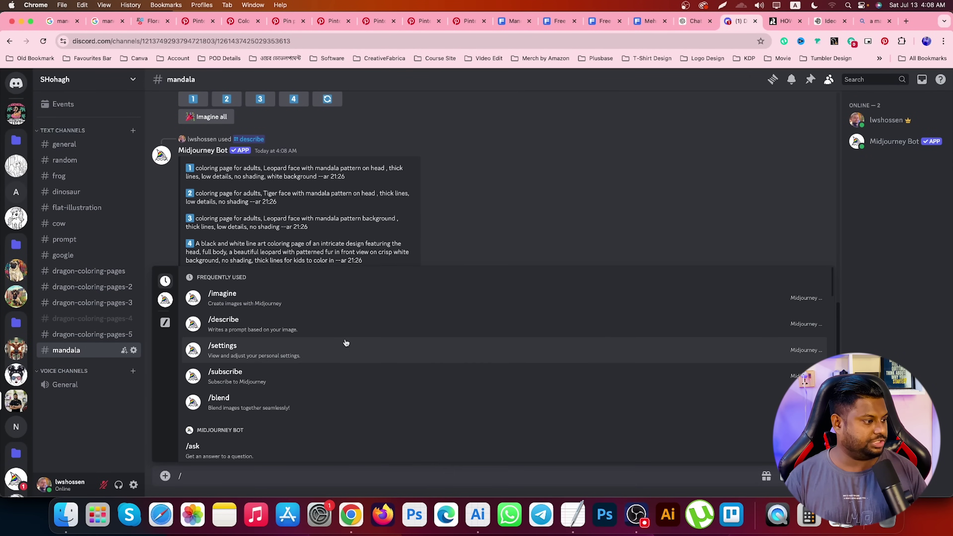
left_click(347, 325)
left_click(272, 413)
key("ctrl+v")
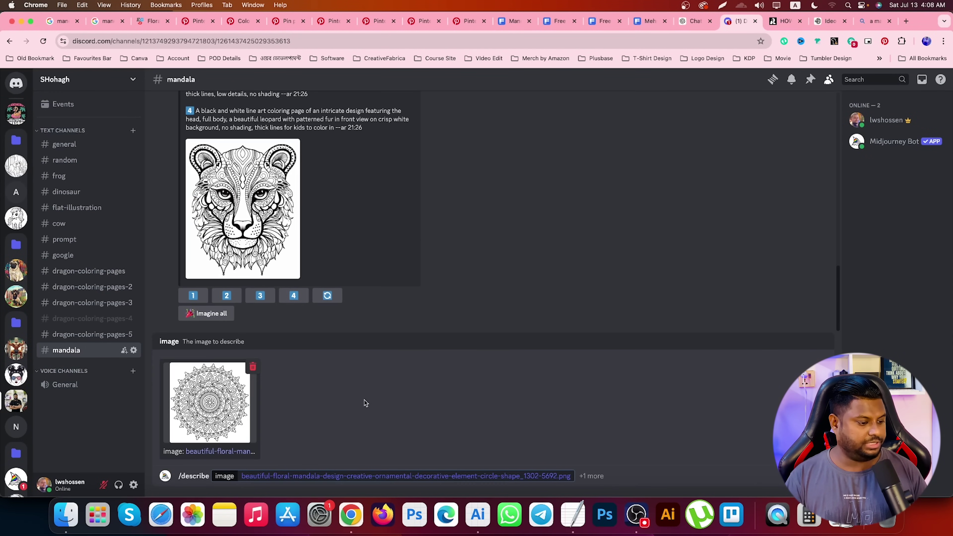
key("Return")
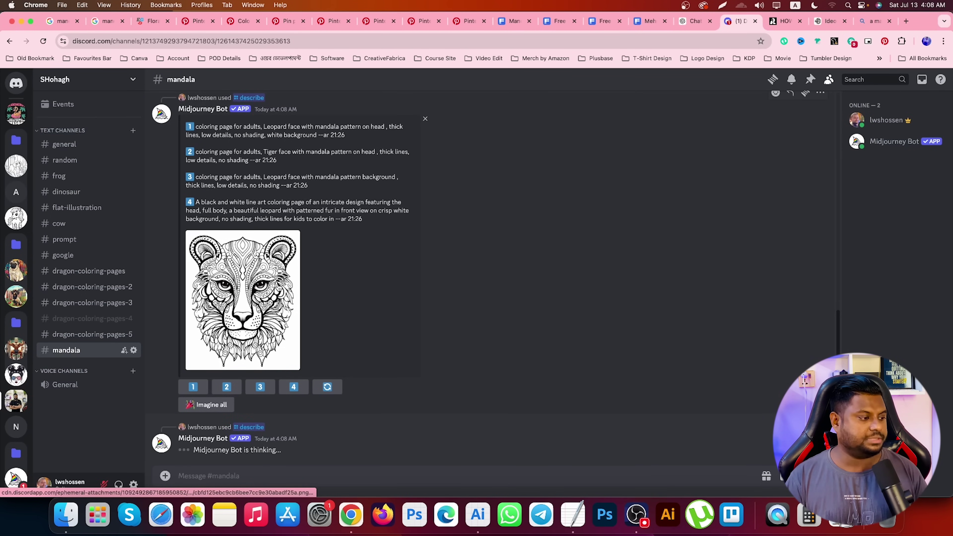
scroll(249, 233, "up", 3)
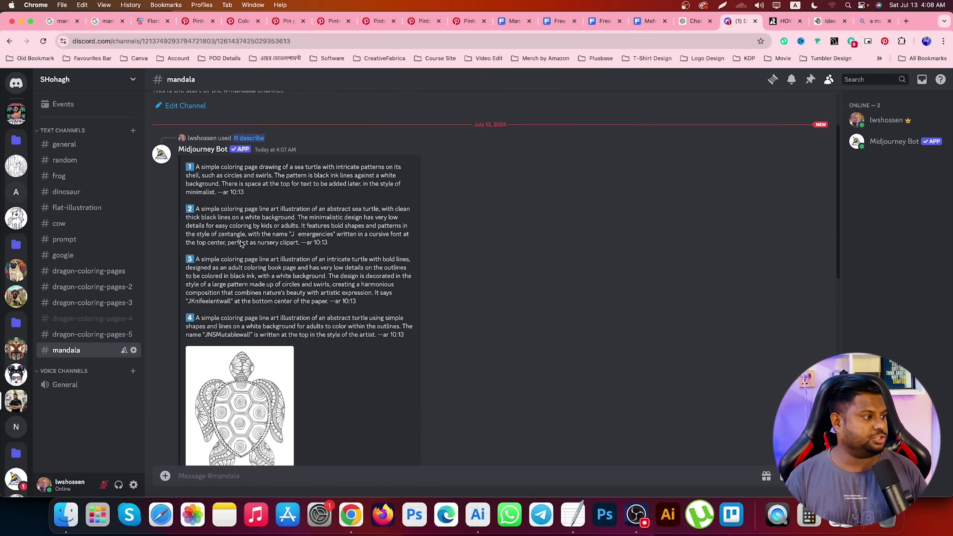
Paste the first turtle prompt as plain text below the animal list in TextEdit.
left_click_drag(197, 166, 251, 193)
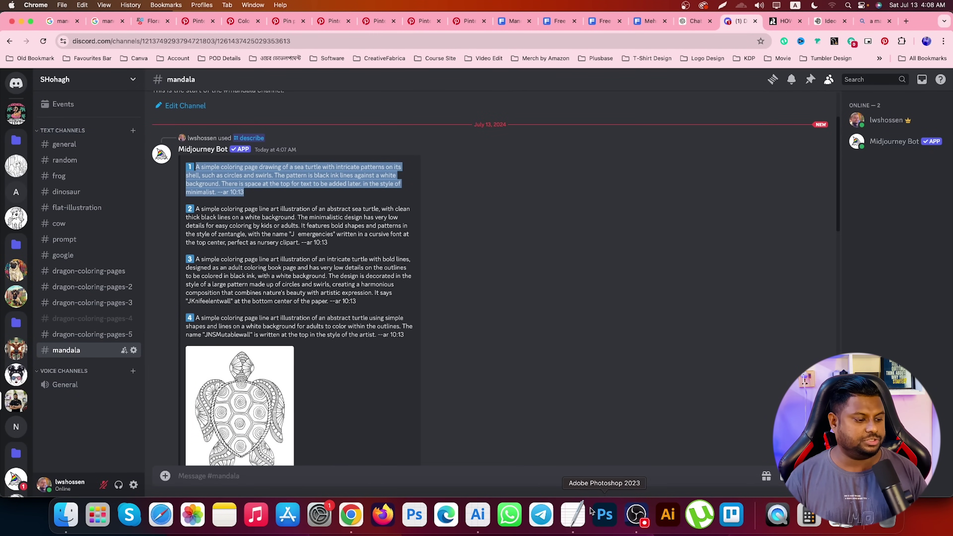
left_click(573, 514)
left_click(747, 297)
key("Return")
key("Return")
key("super+v")
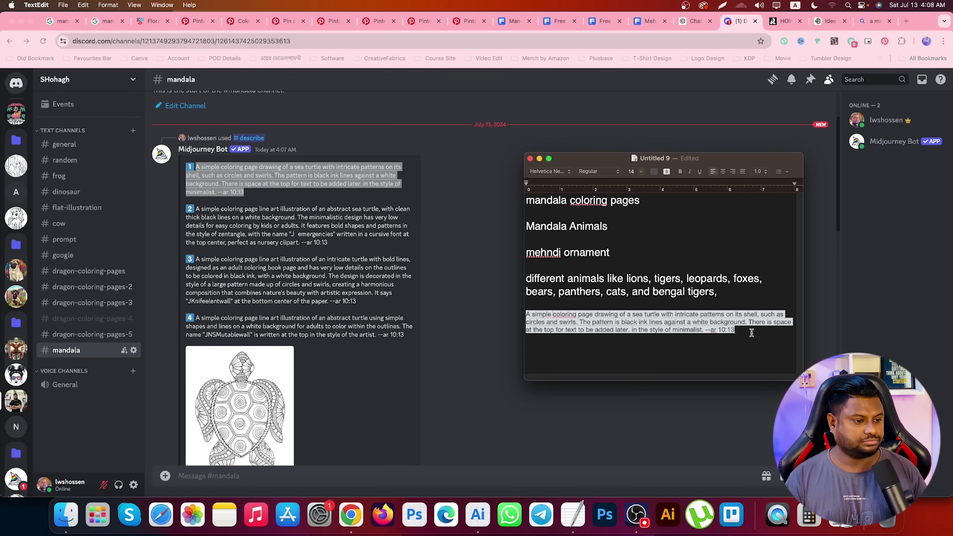
key("BackSpace")
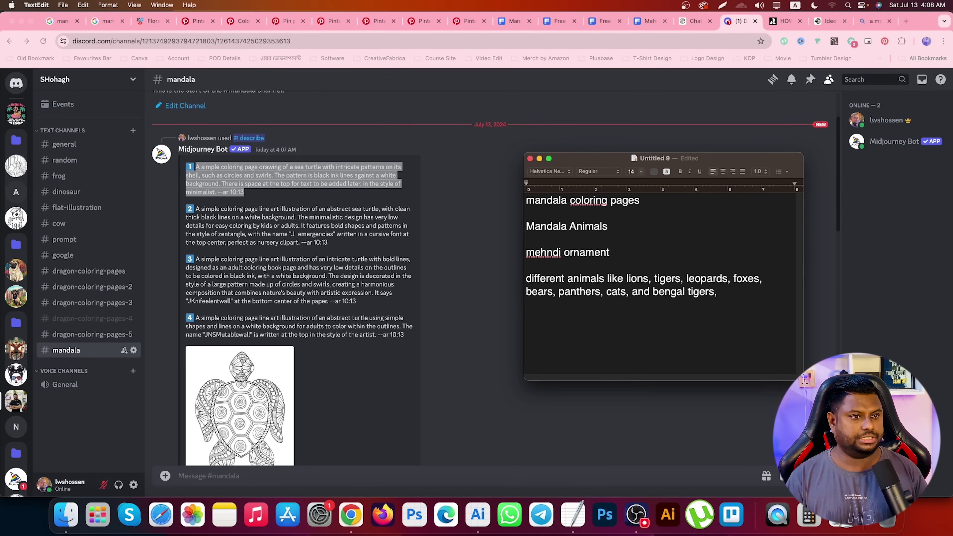
left_click(738, 43)
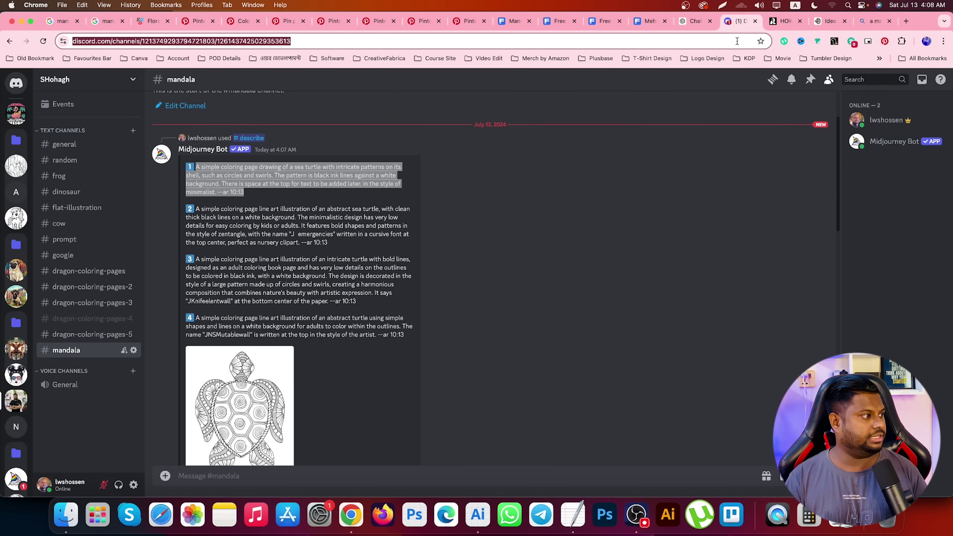
key("super+v")
key("super+a")
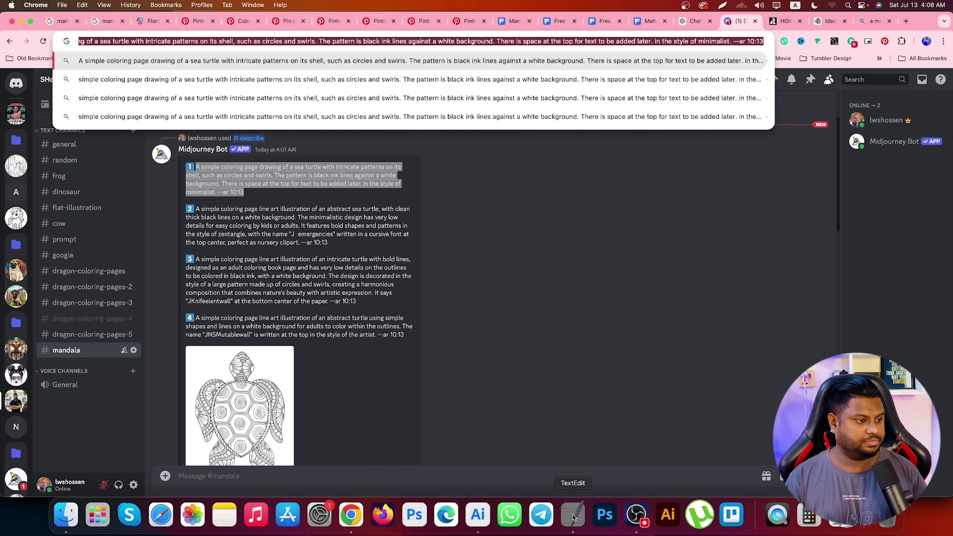
left_click(573, 514)
key("super+v")
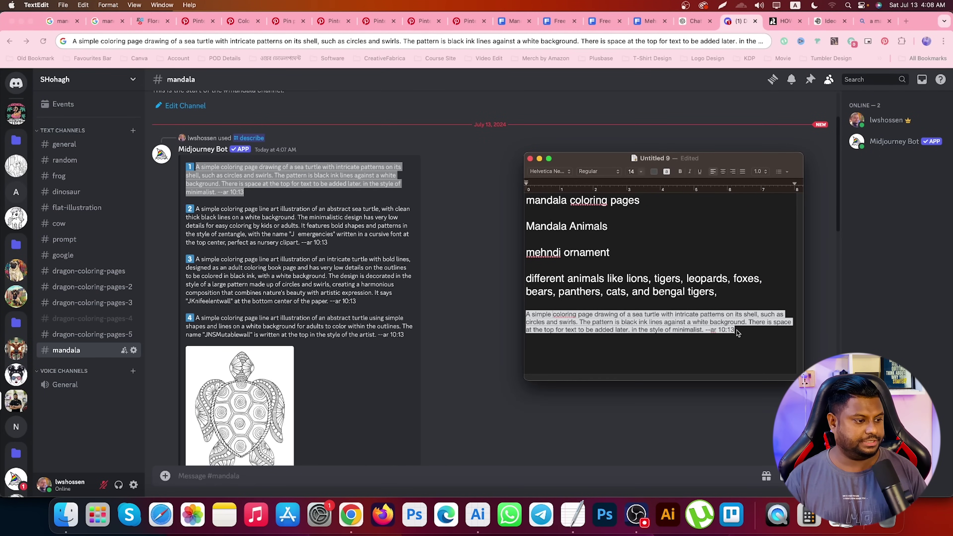
Enlarge the prompt to 20 pt, resize and move the window, and delete '--ar 10:13'.
left_click_drag(734, 331, 526, 314)
key("super+plus")
key("super+plus")
key("super+plus")
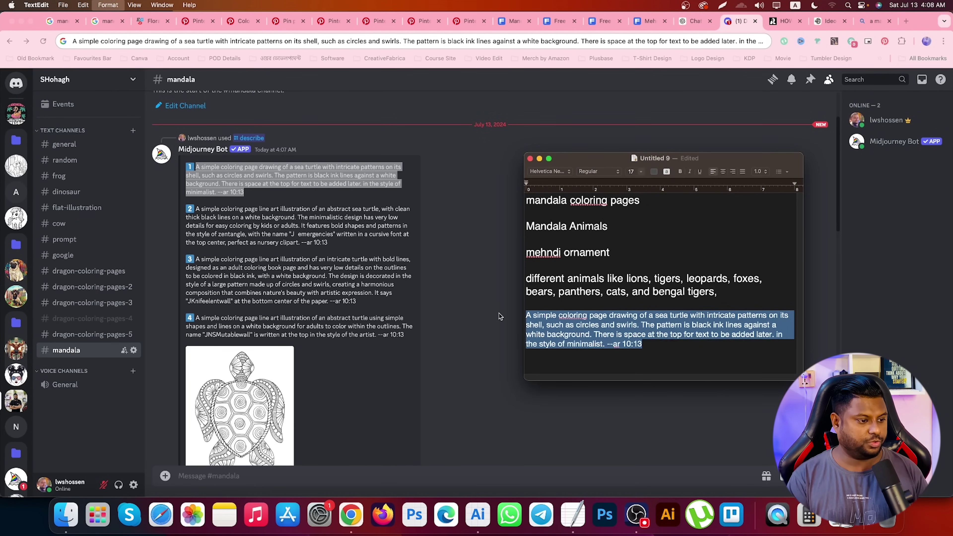
key("super+plus")
key("super+plus")
key("super+plus")
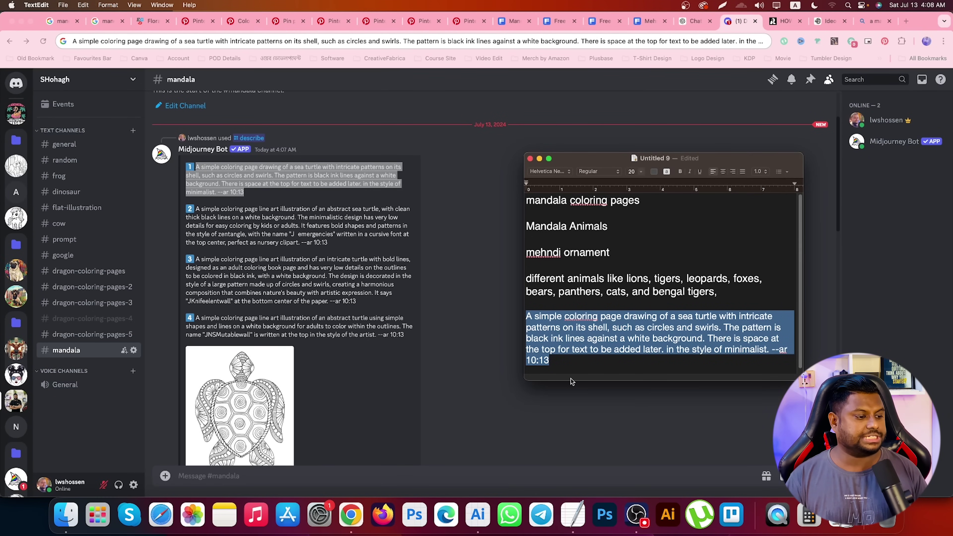
left_click_drag(571, 380, 571, 452)
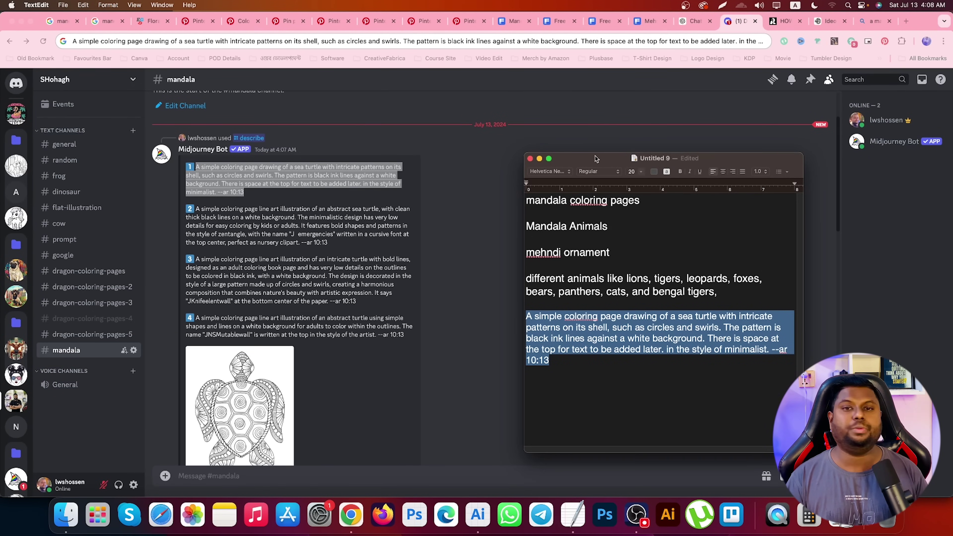
left_click_drag(597, 159, 524, 119)
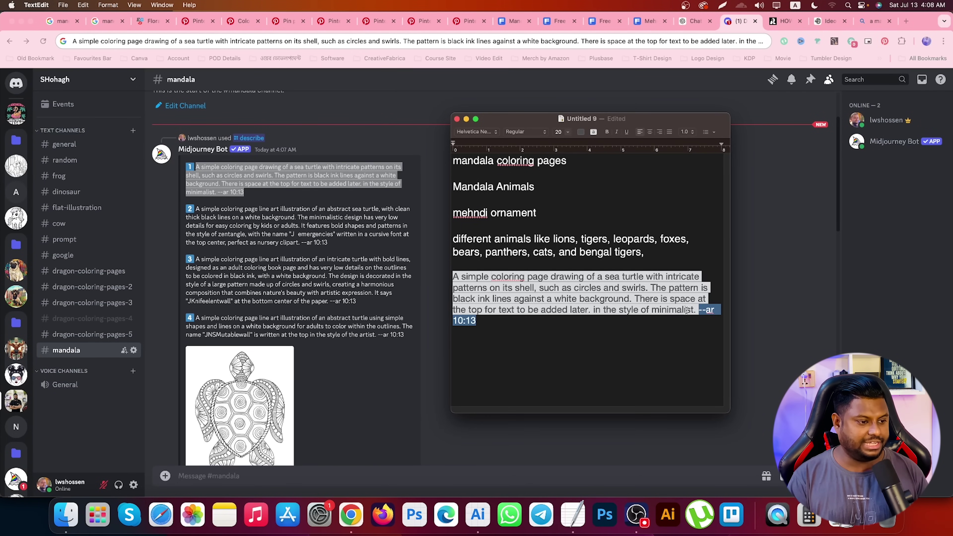
key("BackSpace")
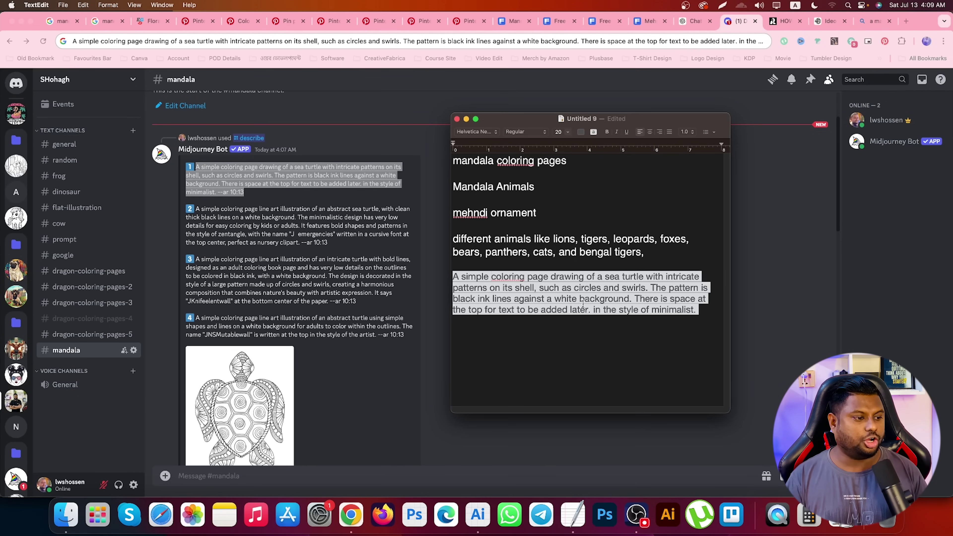
left_click_drag(701, 313, 446, 281)
key("super+c")
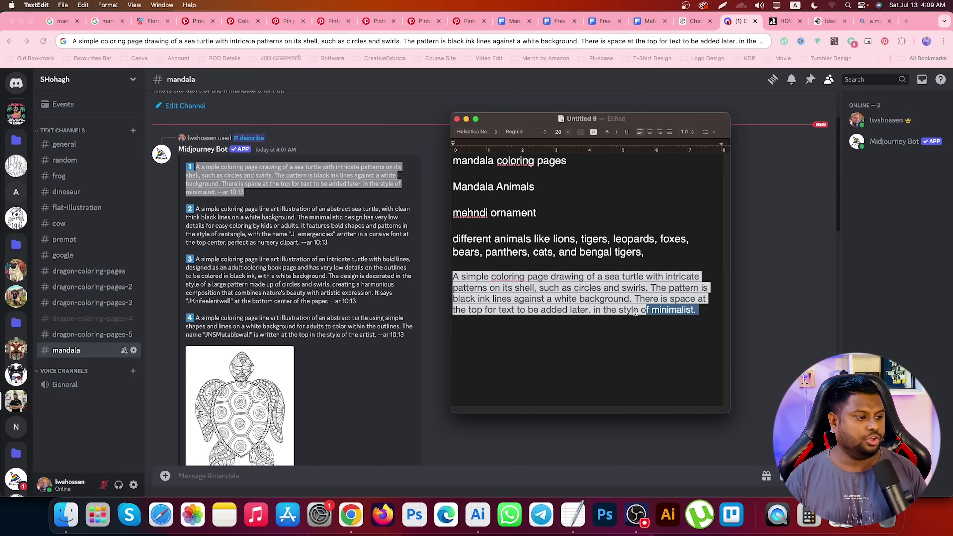
Submit the edited sea-turtle prompt with /imagine in the Midjourney channel.
left_click(379, 485)
scroll(507, 328, "down", 10)
scroll(494, 356, "down", 10)
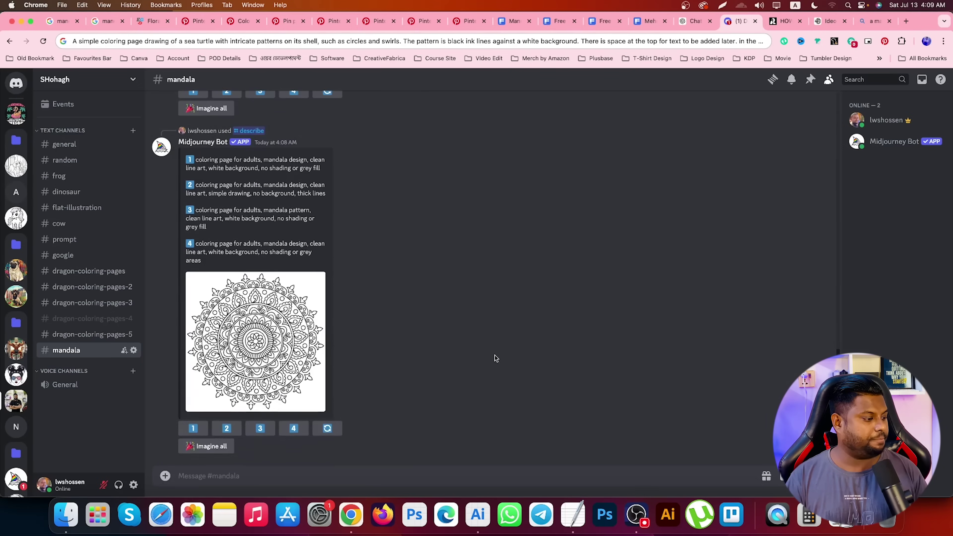
type("/")
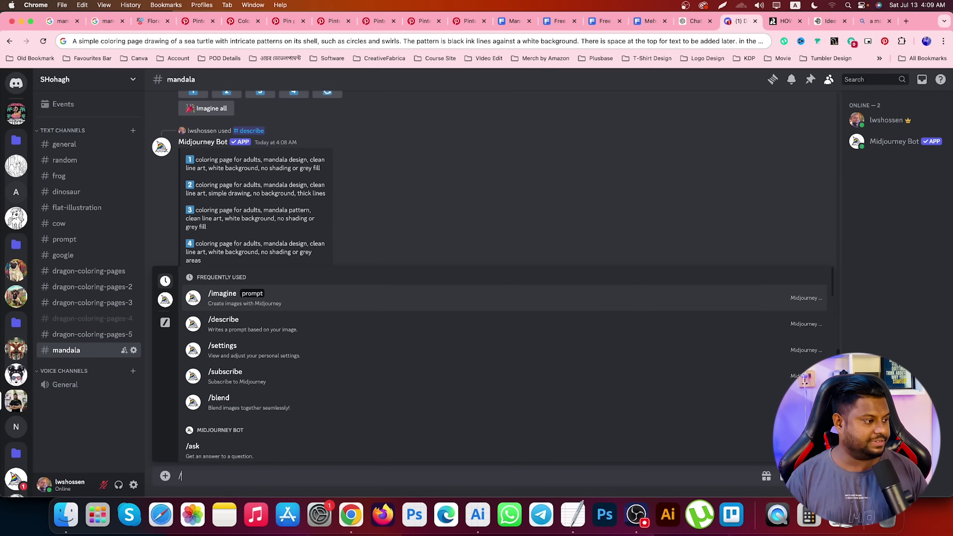
left_click(232, 301)
key("super+v")
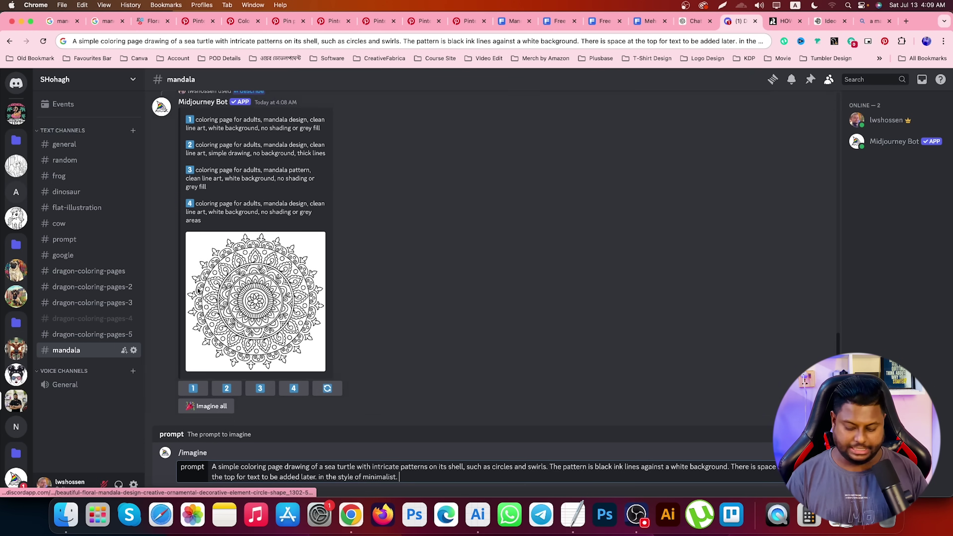
key("Return")
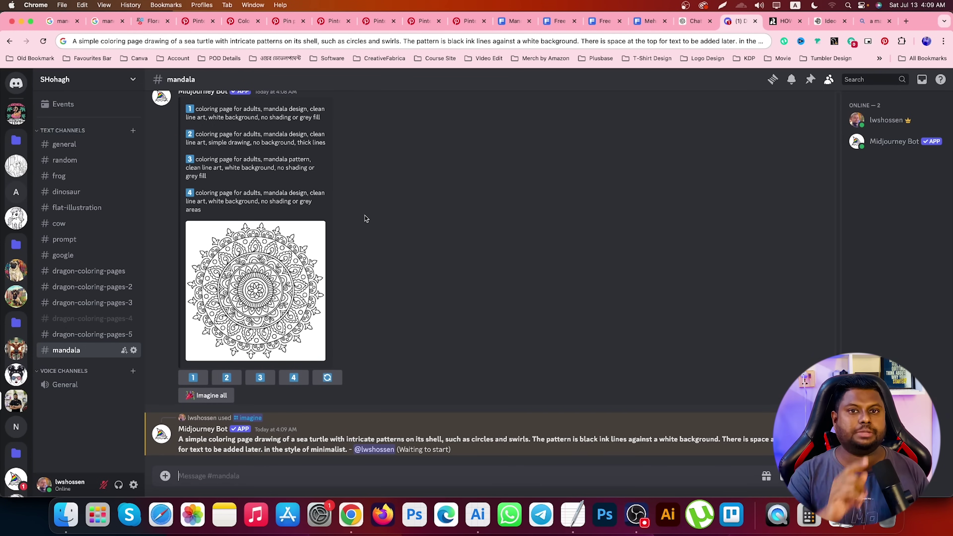
Start another /imagine with the turtle prompt plus ', --' and open docs.midjourney.com.
type("/")
key("Return")
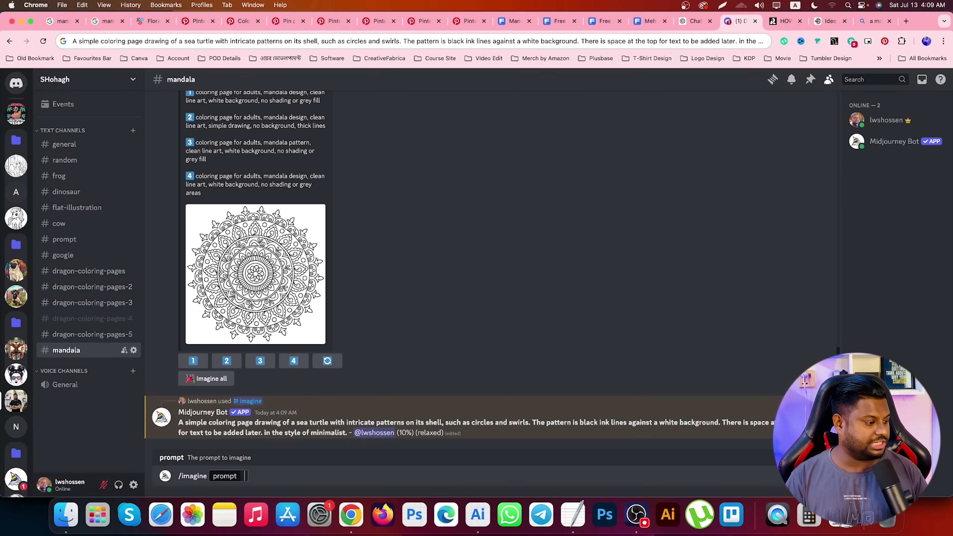
key("super+v")
type(", --")
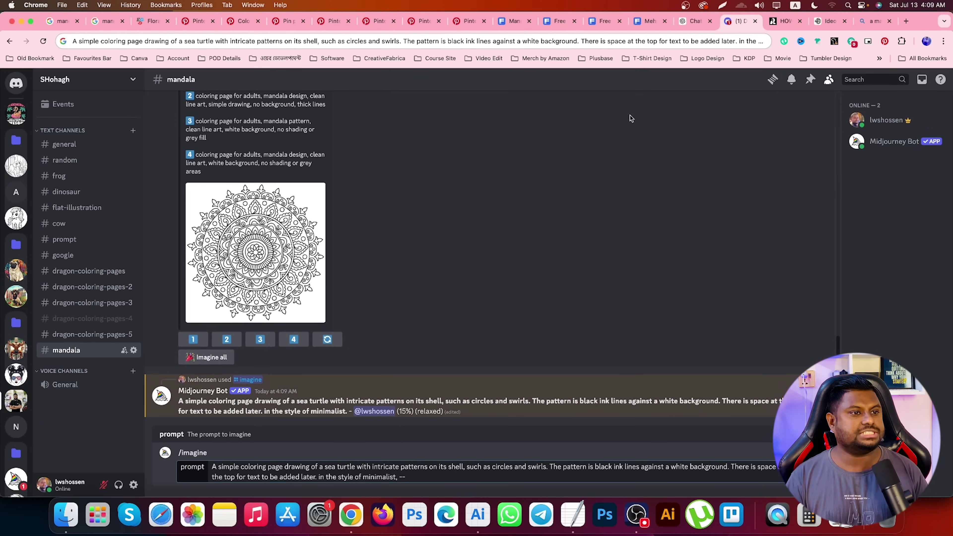
left_click(905, 22)
type("docs")
key("Return")
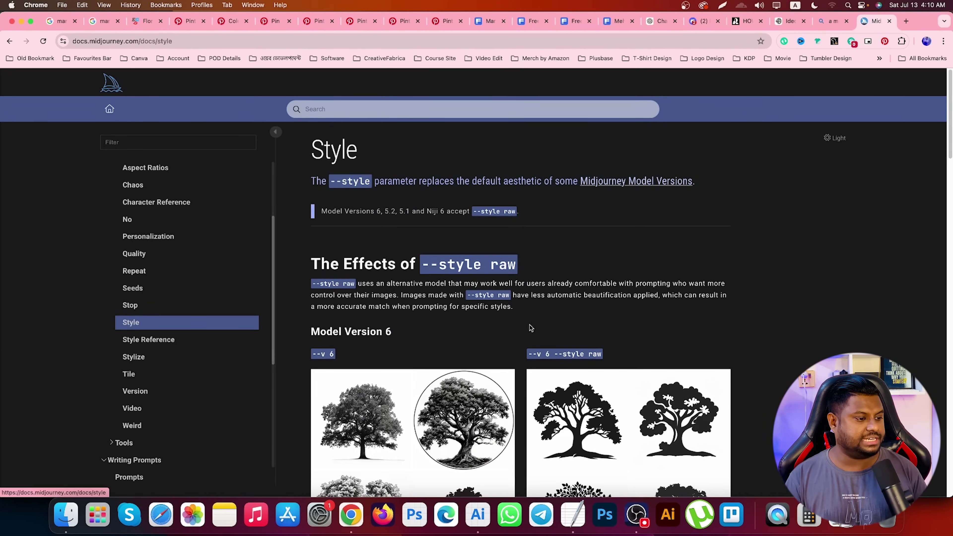
Find '--style raw' in the docs and submit the turtle prompt with ', --style raw' appended.
scroll(529, 328, "down", 2)
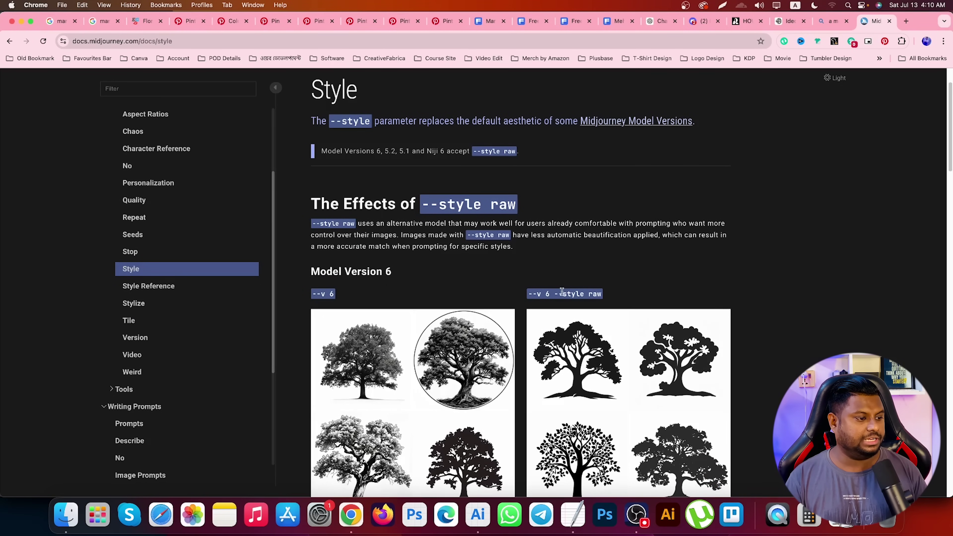
mouse_move(567, 292)
left_mouse_down()
mouse_move(594, 288)
mouse_move(562, 295)
left_mouse_up()
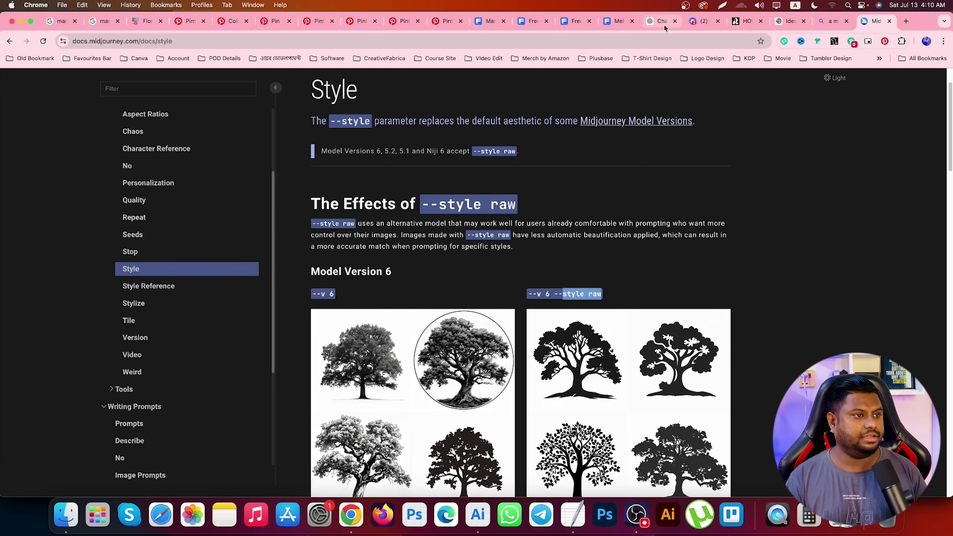
left_click(702, 21)
type(", --style raw")
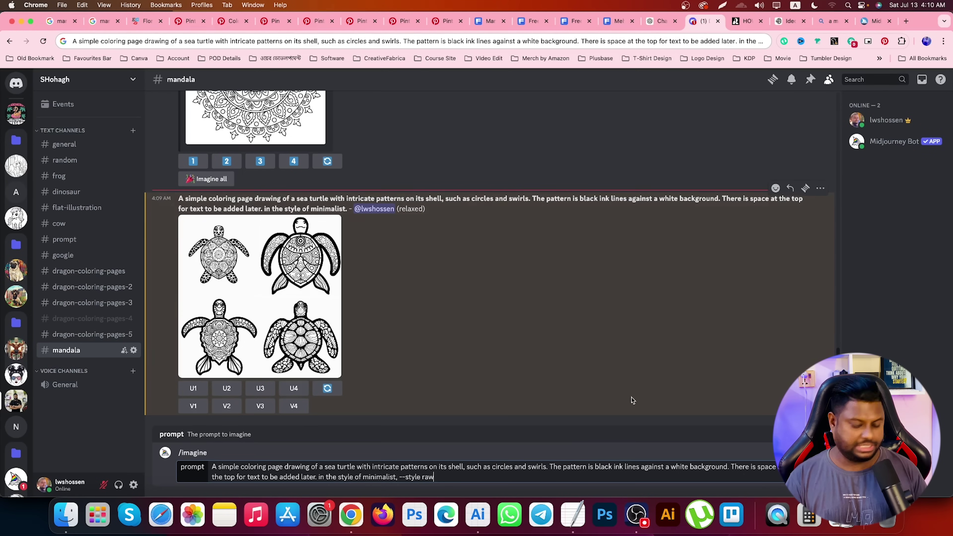
key("Return")
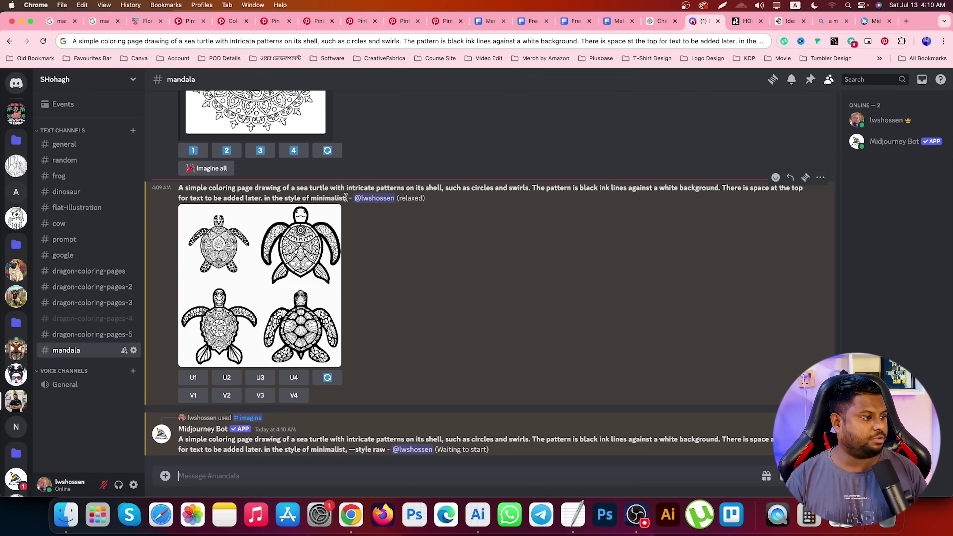
left_click_drag(308, 195, 195, 188)
key("super+c")
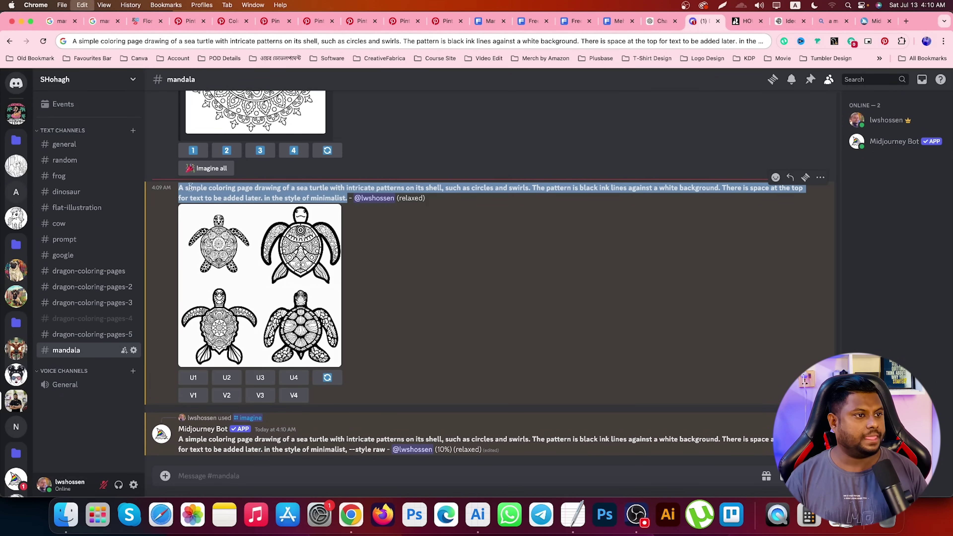
left_click(735, 21)
Delete both lion mandala images and start a vector generation from the pasted sea-turtle prompt.
left_click_drag(329, 164, 889, 437)
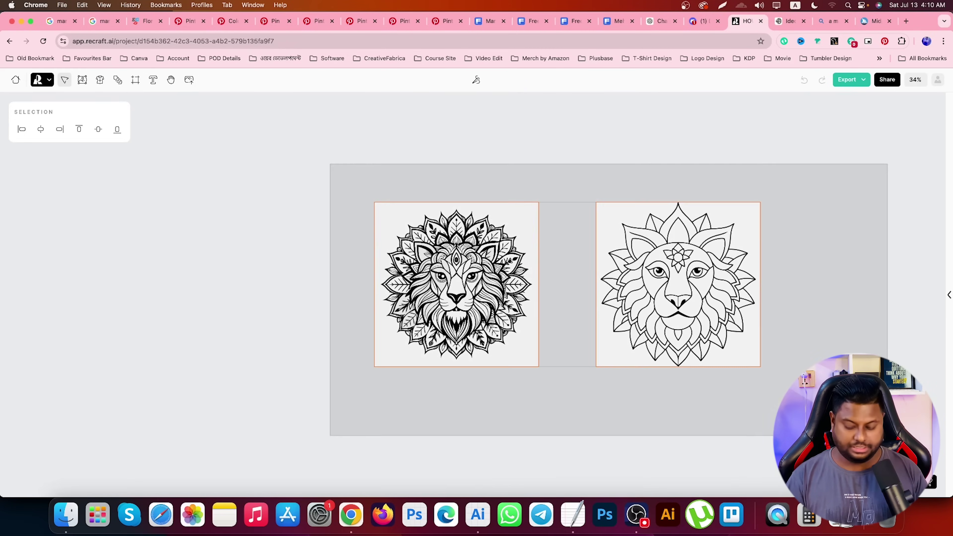
key("Delete")
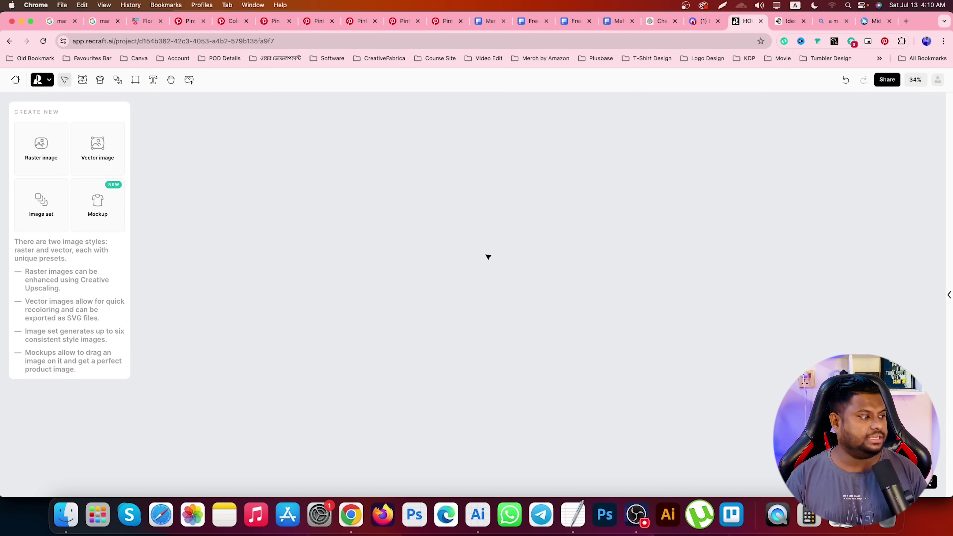
left_click(94, 147)
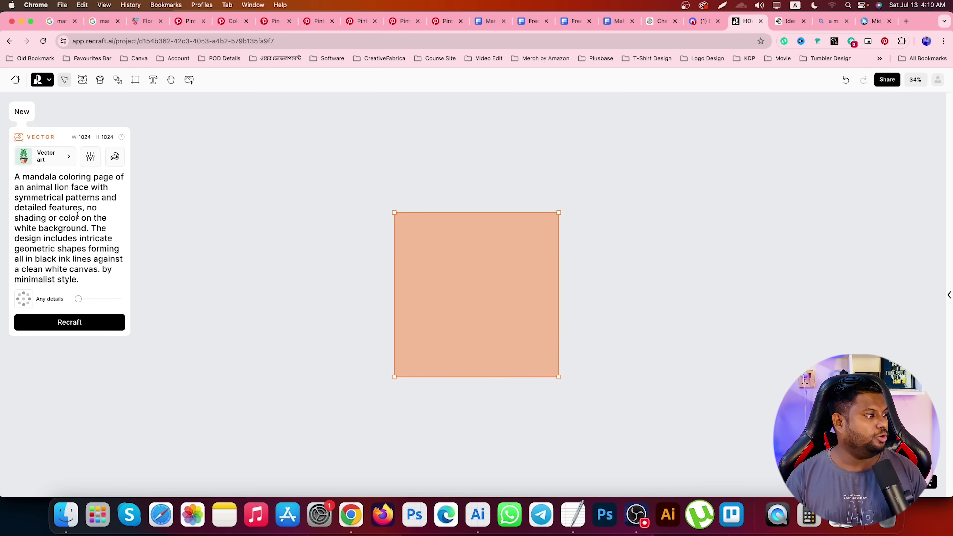
key("super+a")
type("A simple coloring page drawing of a sea turtle with intricate patterns on its shell, such as circles and swirls. The pattern is black ink lines against a white background. There is space at the top for text to be added later. in the style of minimalist.")
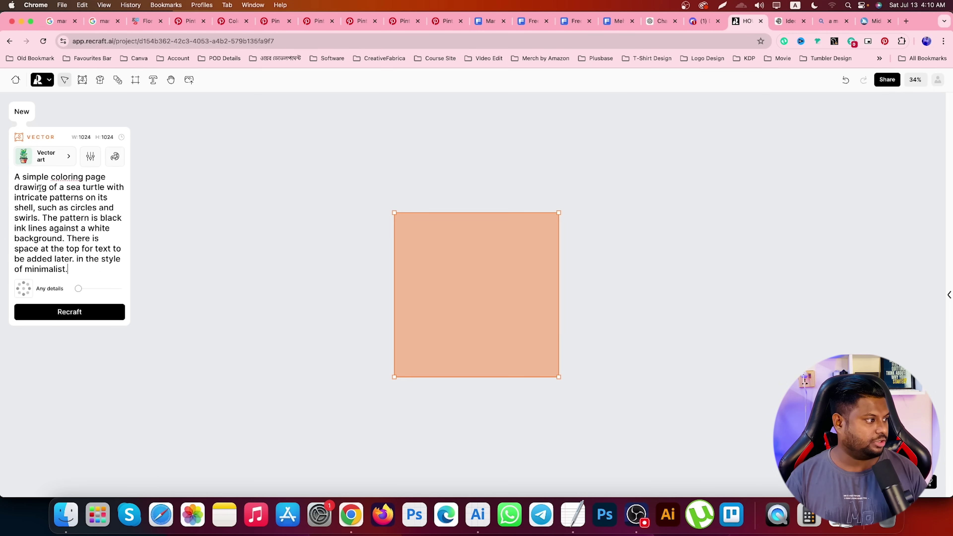
left_click(56, 158)
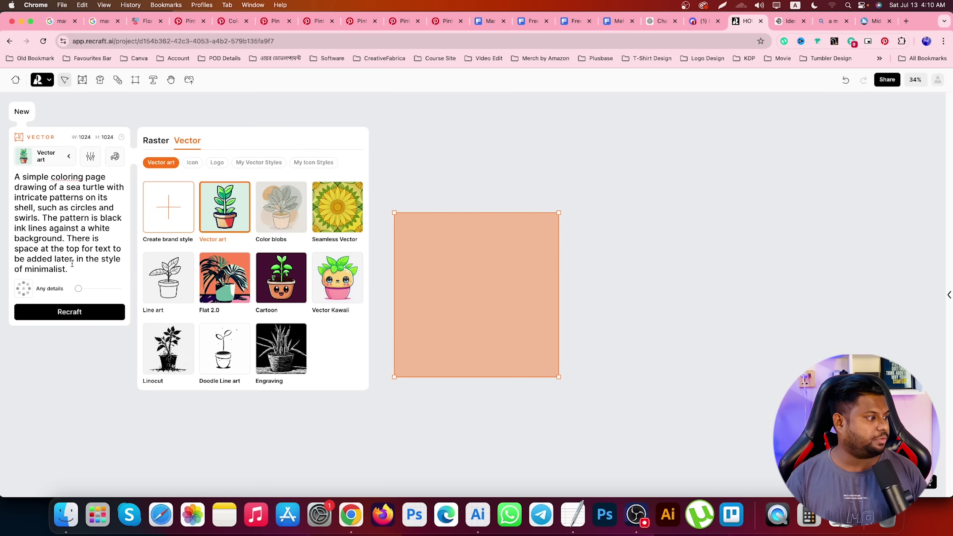
left_click(92, 312)
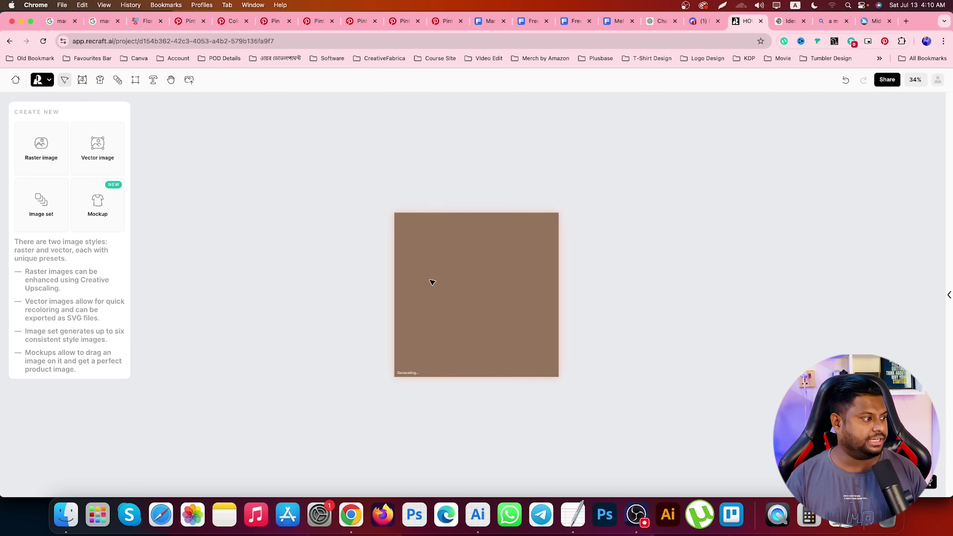
Regenerate the sea-turtle prompt in Recraft using the Line art style.
left_click(97, 150)
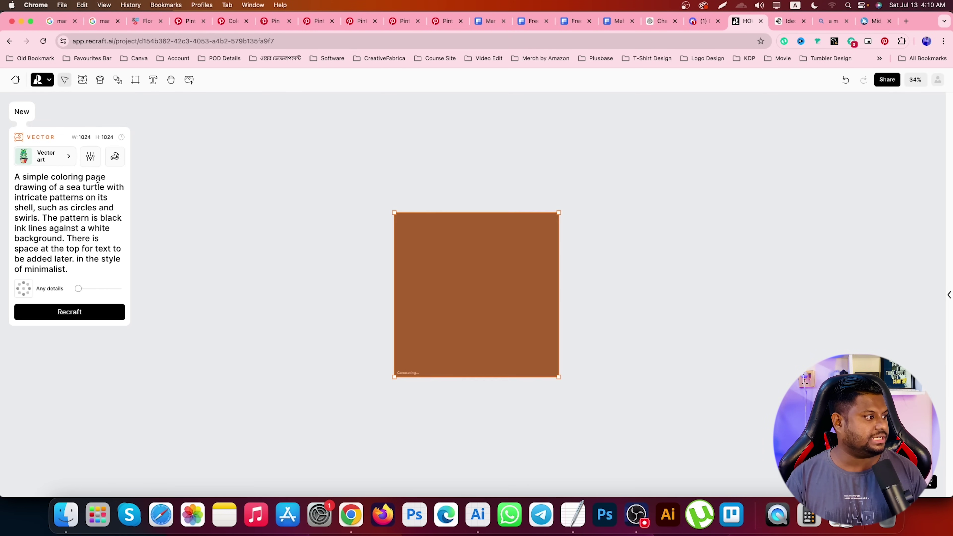
left_click(62, 160)
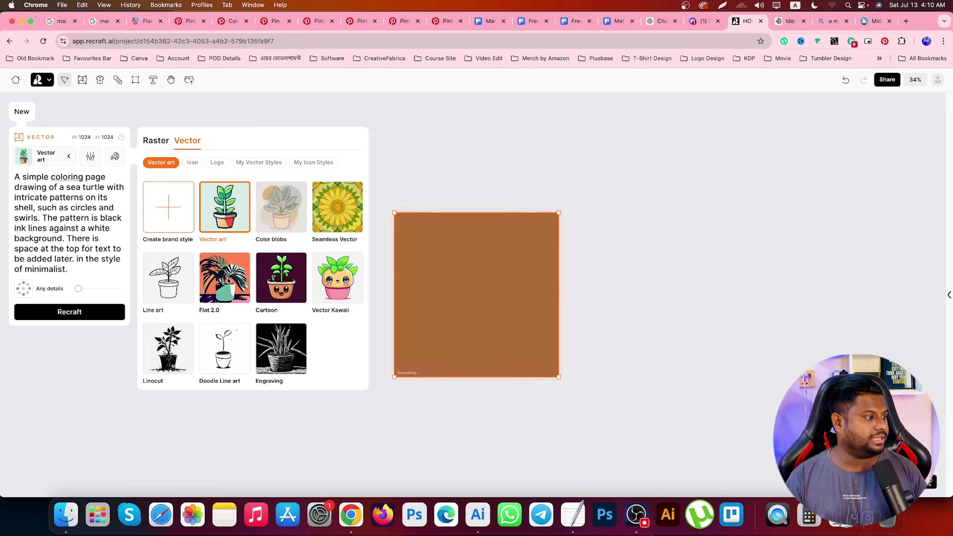
left_click(177, 291)
left_click(103, 313)
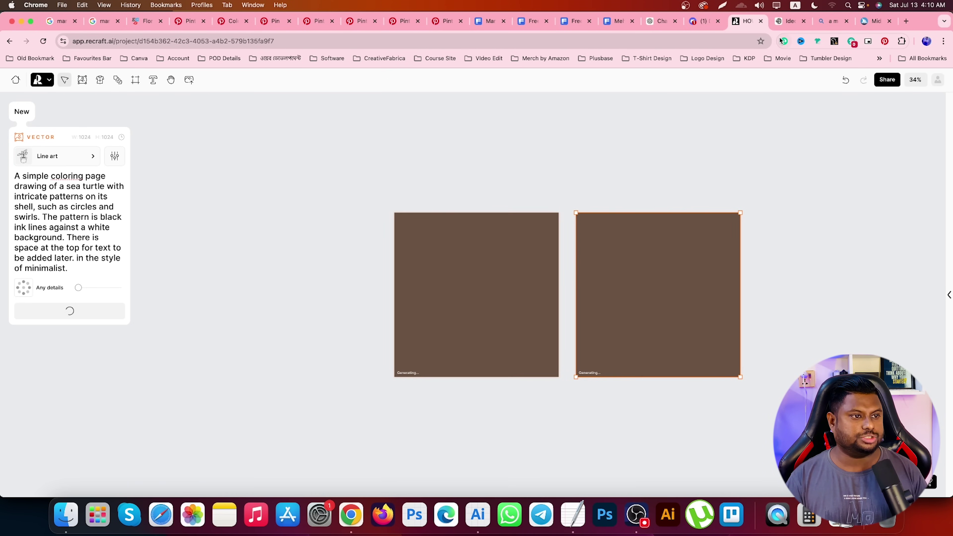
Replace the lion prompt in Ideogram with the sea-turtle prompt and generate.
left_click(788, 21)
left_click(510, 86)
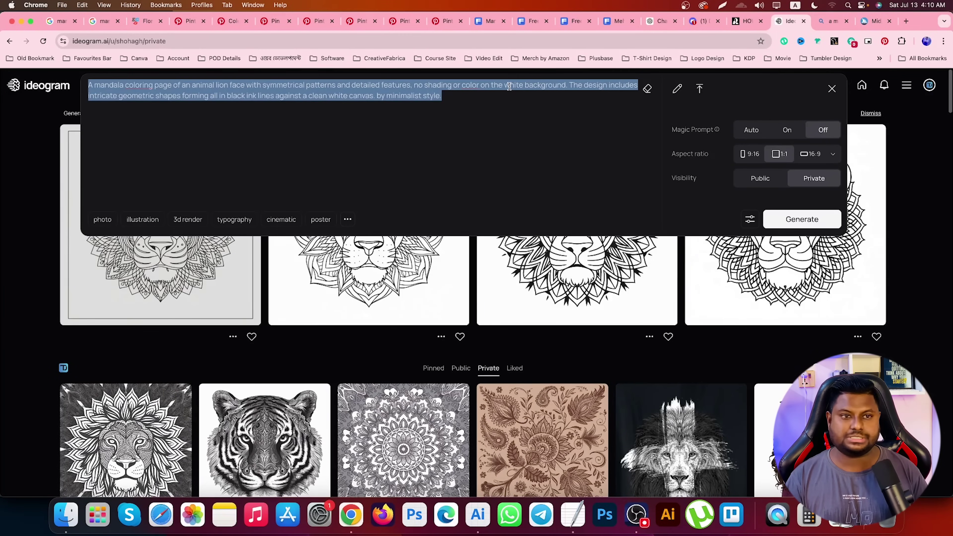
type("A simple coloring page drawing of a sea turtle with intricate patterns on its shell, such as circles and swirls. The pattern is black ink lines against a white background. There is space at the top for text to be added later. in the style of minimalist.")
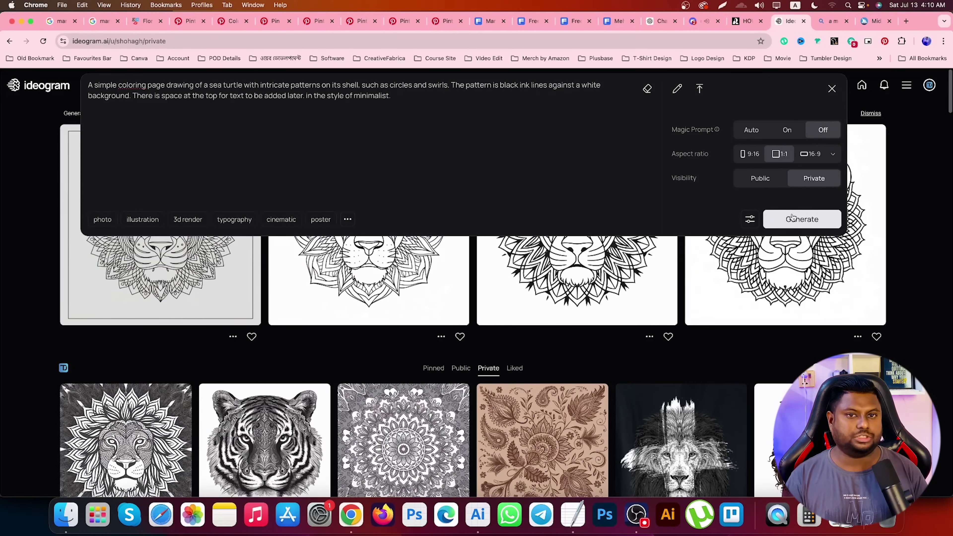
left_click(792, 218)
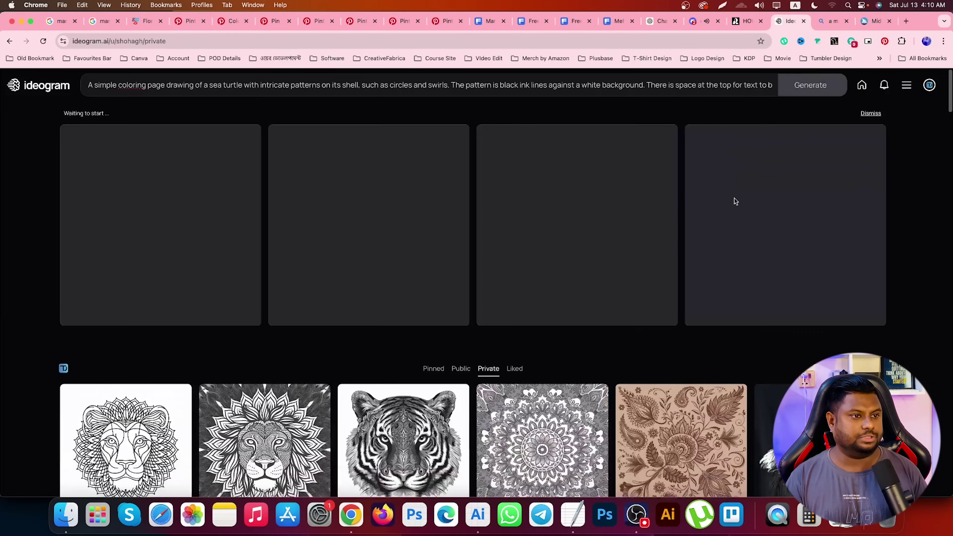
Replace the lion prompt in Bing Image Creator with the sea-turtle prompt and create images.
left_click(823, 21)
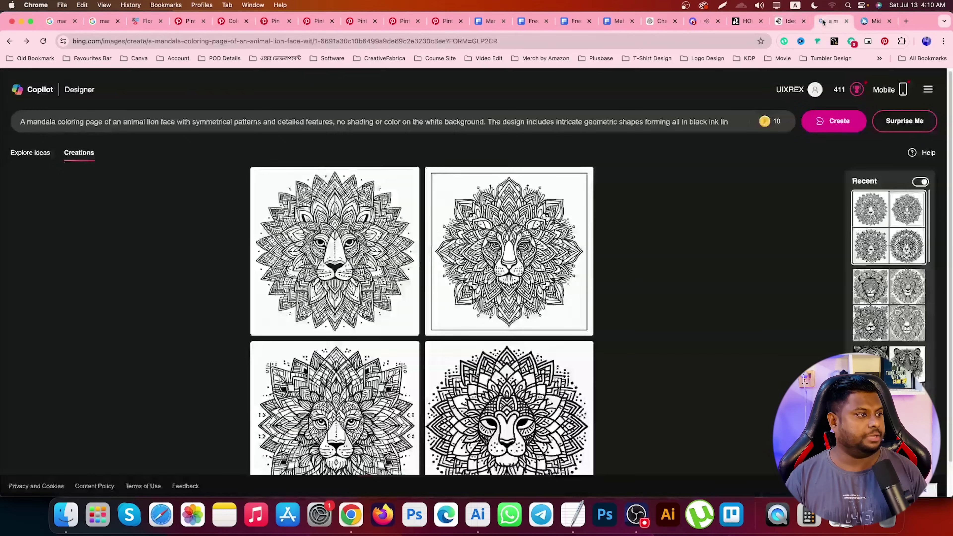
triple_click(425, 120)
key("super+v")
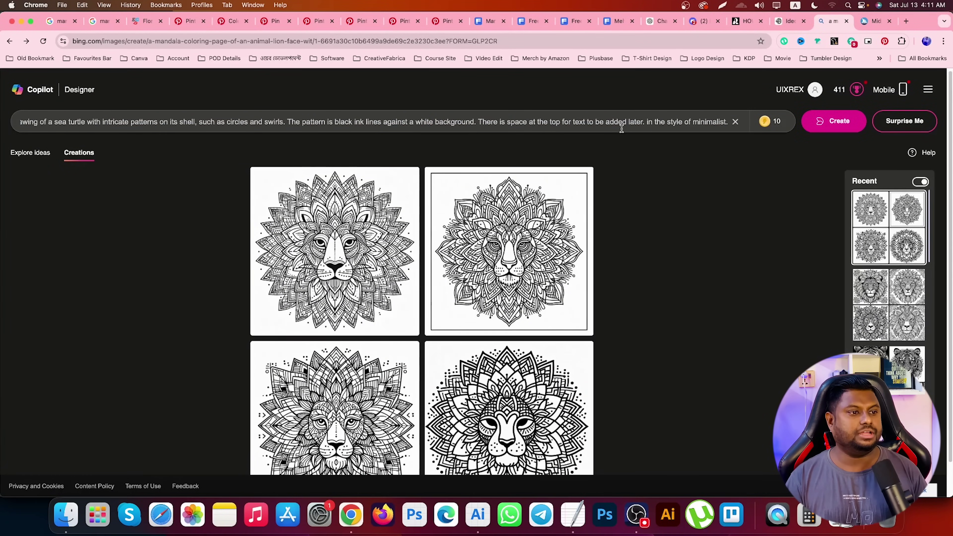
left_click(834, 121)
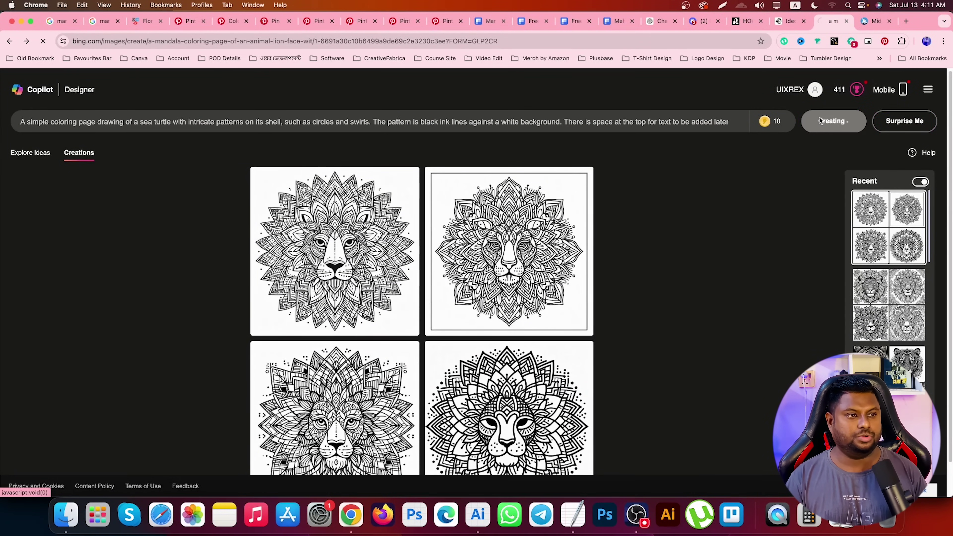
left_click(701, 21)
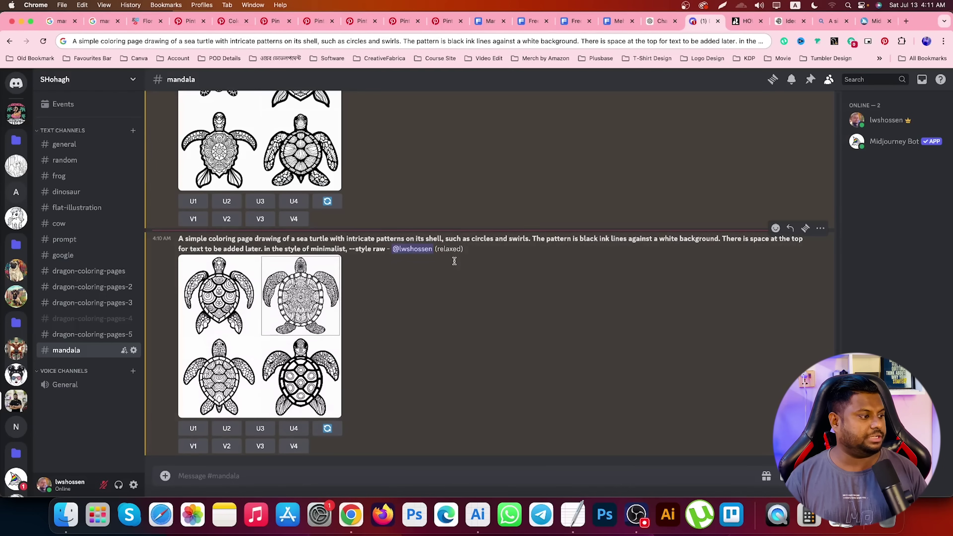
Enlarge the earlier turtle grid and the newer raw-style turtle grid to compare them.
scroll(235, 283, "up", 5)
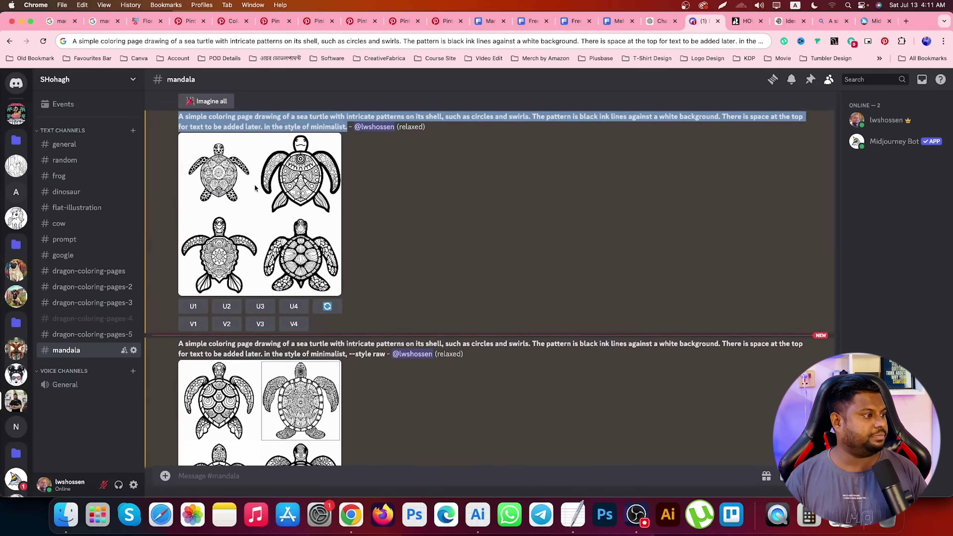
left_click(259, 214)
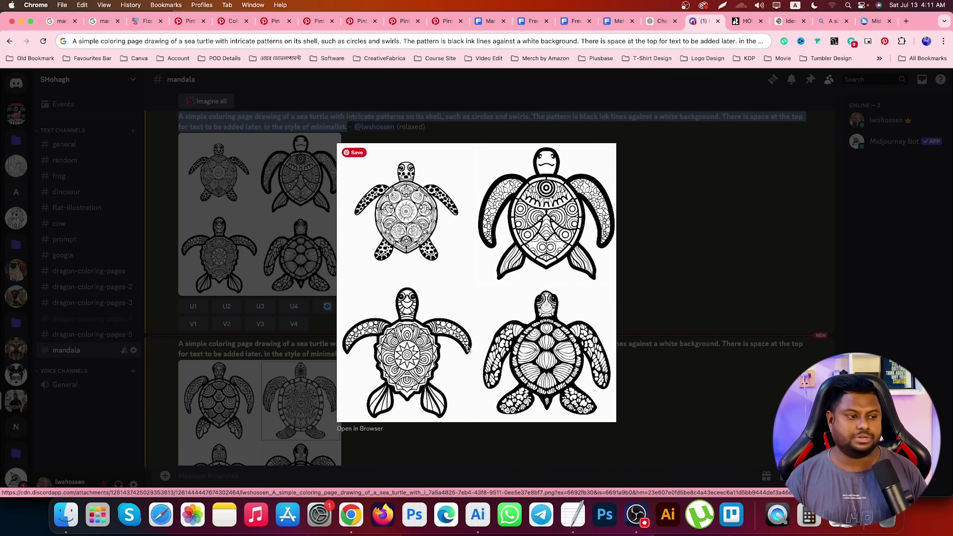
key("Escape")
scroll(576, 312, "down", 3)
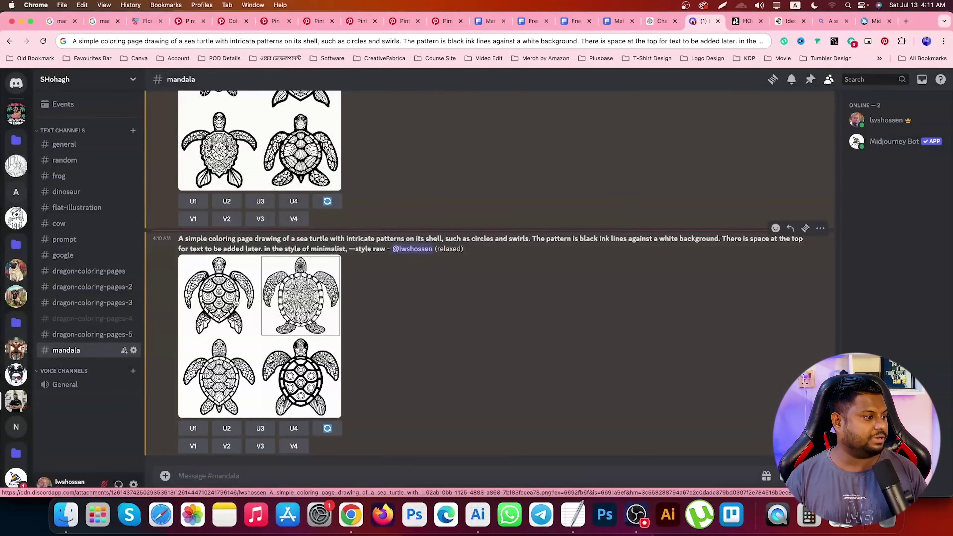
left_click(307, 278)
left_click(468, 130)
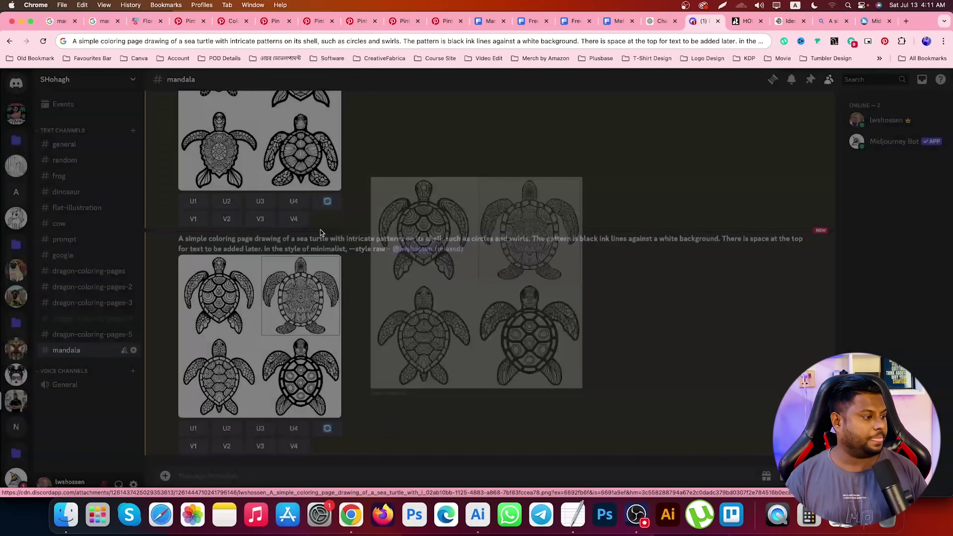
Request variations of turtle images 1 and 3 from the raw-style grid, submitting each remix prompt.
left_click(194, 451)
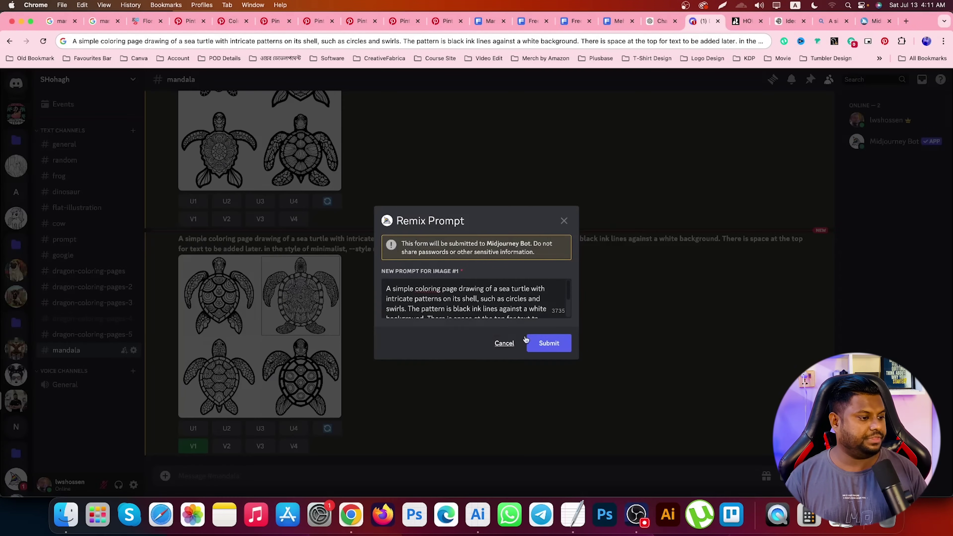
left_click(548, 342)
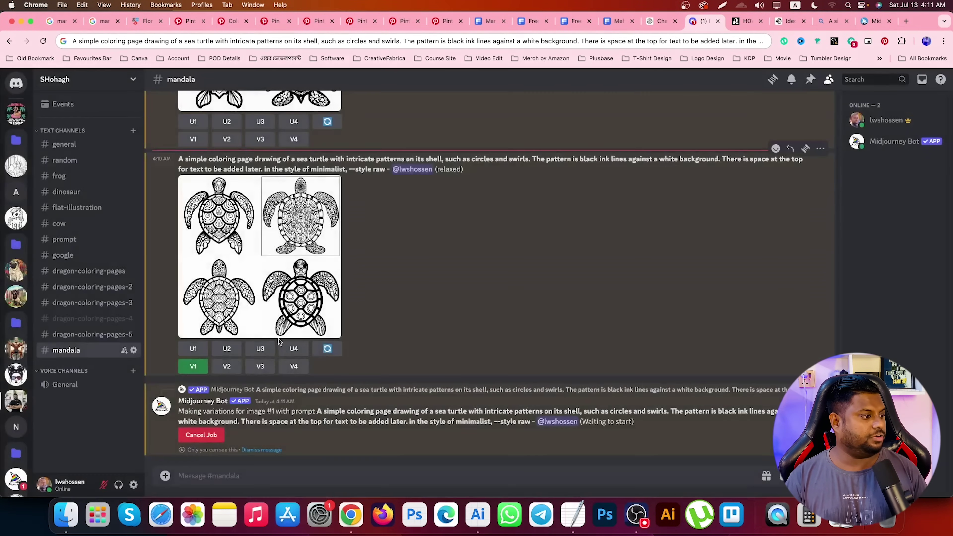
left_click(260, 366)
left_click(549, 343)
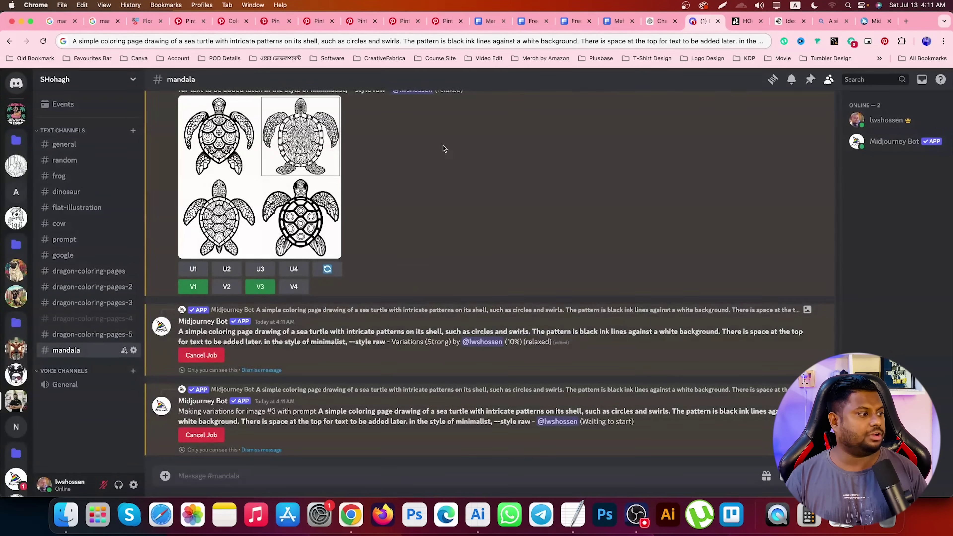
scroll(304, 192, "up", 5)
scroll(304, 193, "up", 5)
scroll(236, 206, "up", 5)
scroll(236, 206, "up", 5)
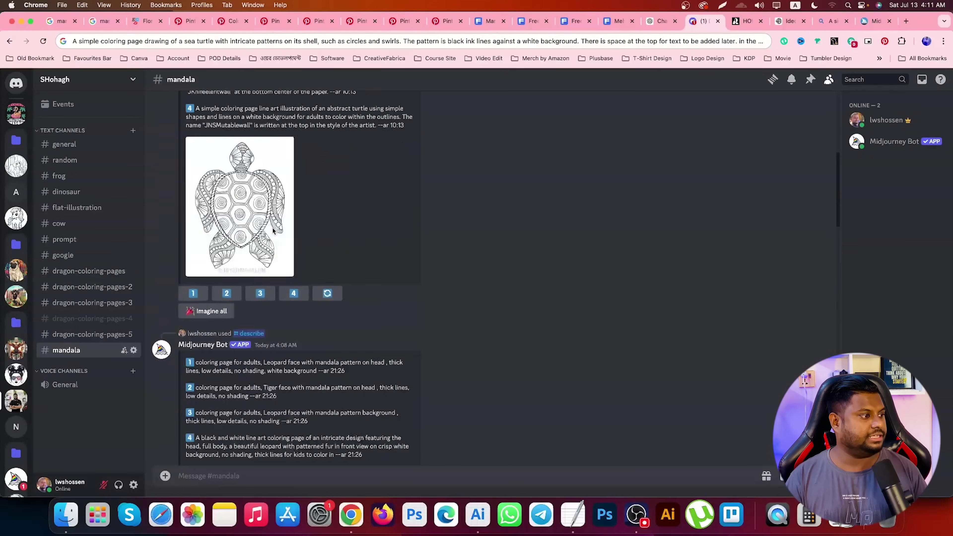
scroll(272, 228, "up", 5)
scroll(257, 236, "up", 2)
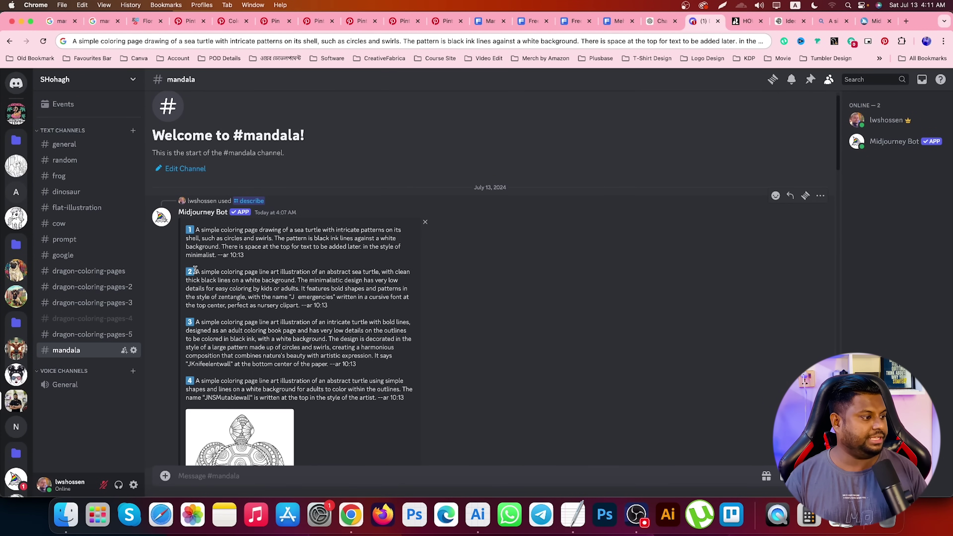
left_click_drag(262, 275, 289, 280)
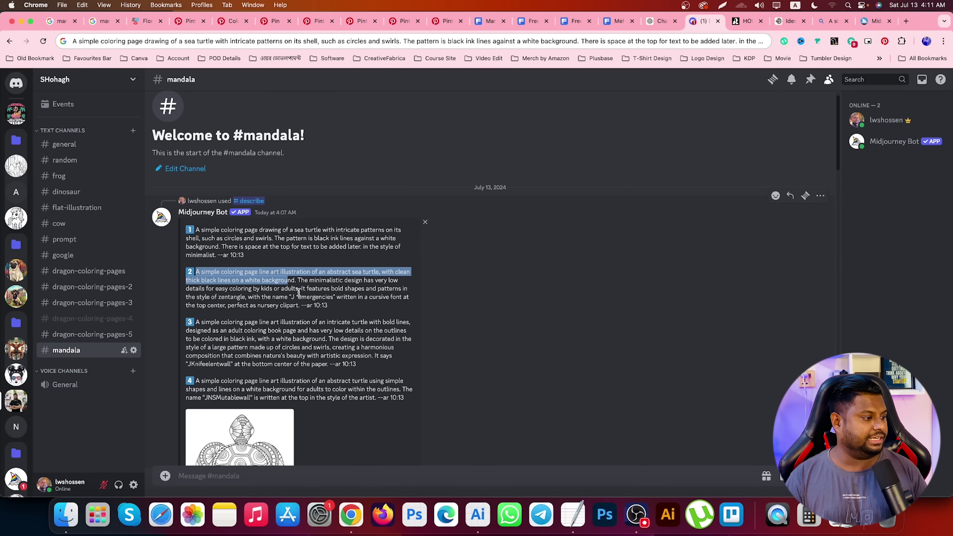
scroll(299, 291, "down", 1)
left_click(271, 348)
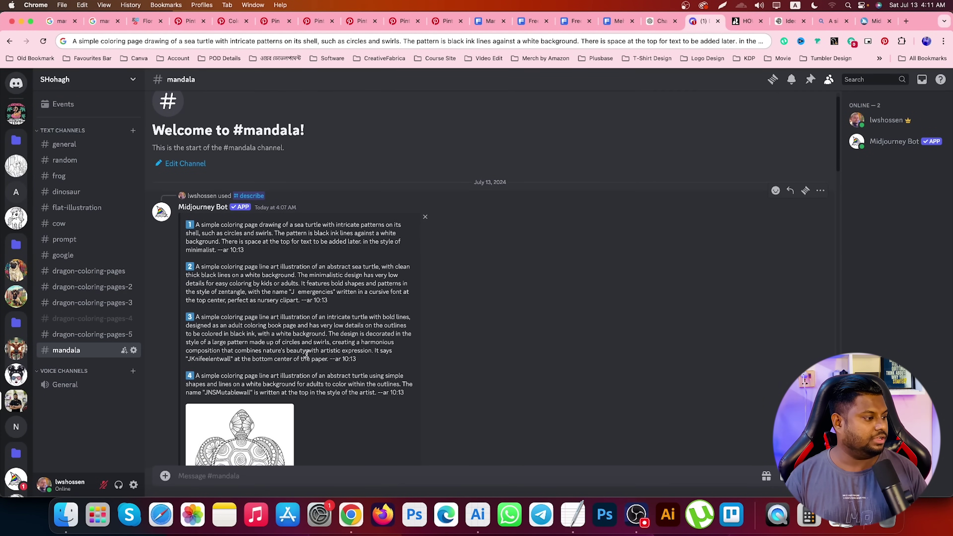
scroll(271, 244, "up", 2)
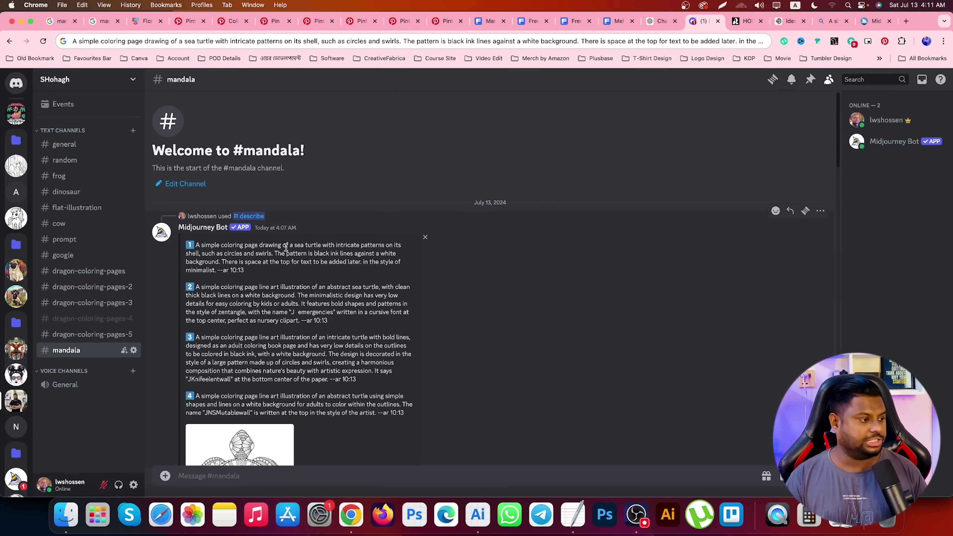
scroll(286, 283, "down", 3)
left_click_drag(195, 259, 356, 301)
scroll(375, 293, "down", 15)
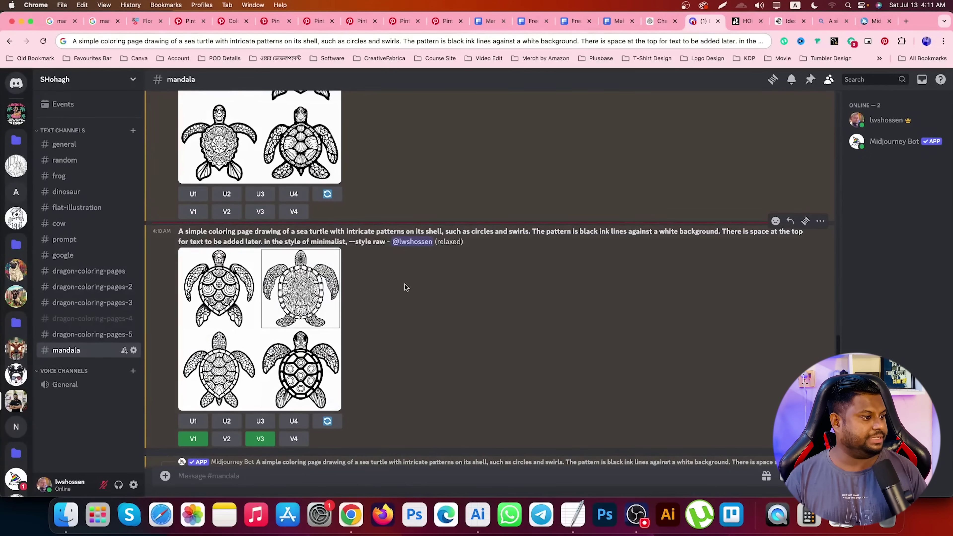
Enlarge the newest turtle variation grid for a closer look.
scroll(222, 139, "up", 3)
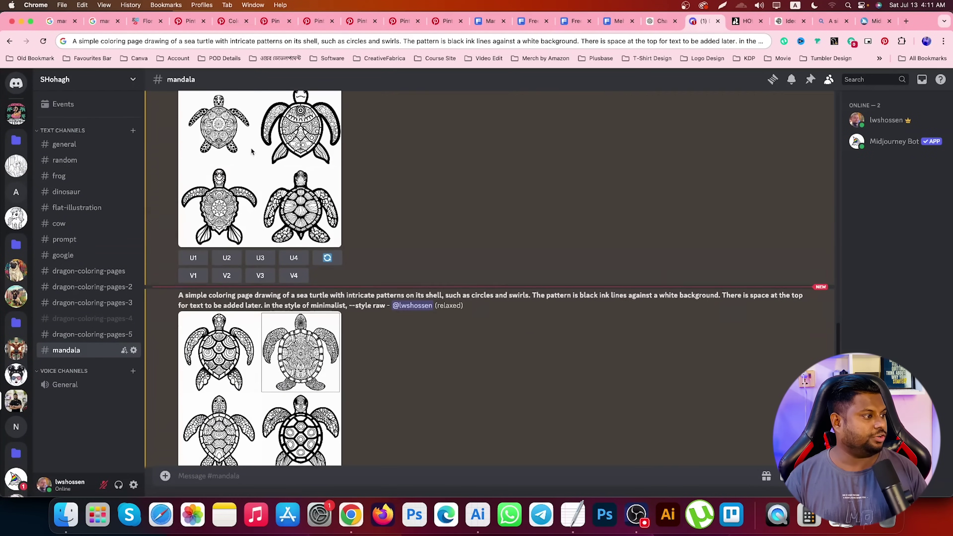
scroll(223, 139, "down", 5)
left_click(225, 169)
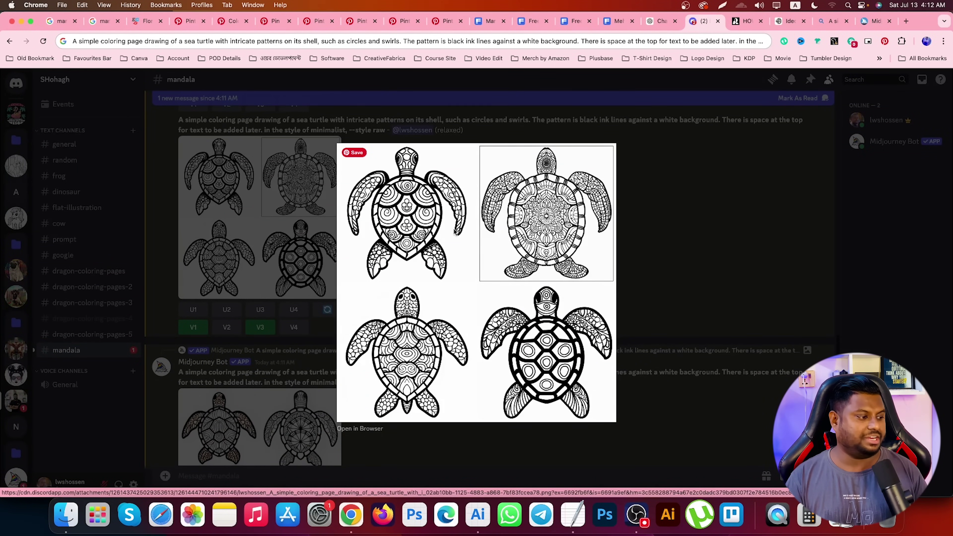
key("Escape")
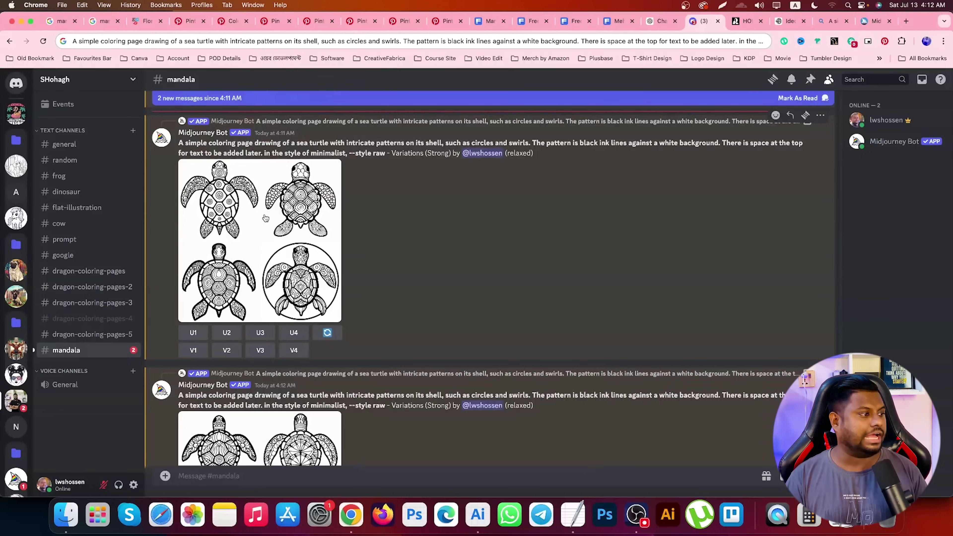
scroll(259, 217, "down", 5)
scroll(245, 214, "up", 5)
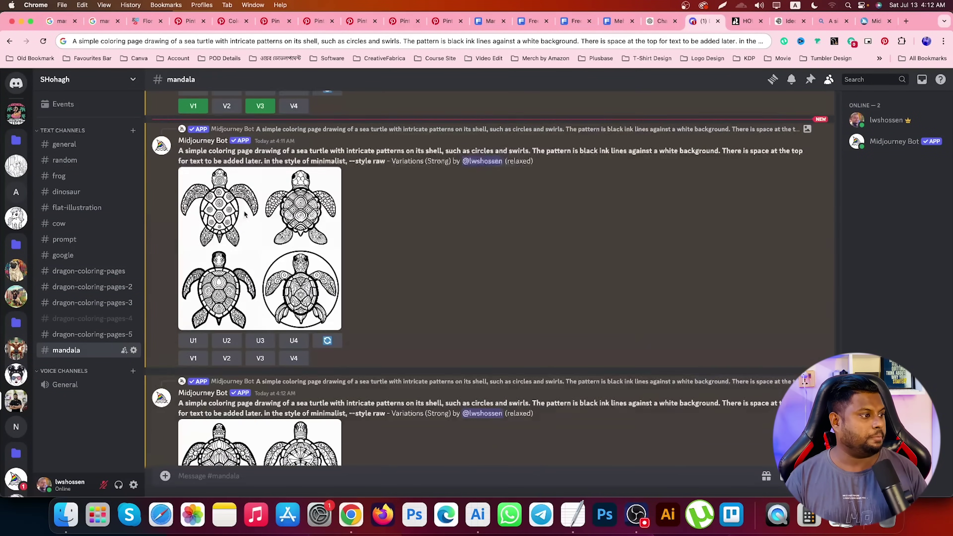
scroll(246, 217, "up", 5)
scroll(252, 233, "down", 5)
scroll(253, 235, "up", 5)
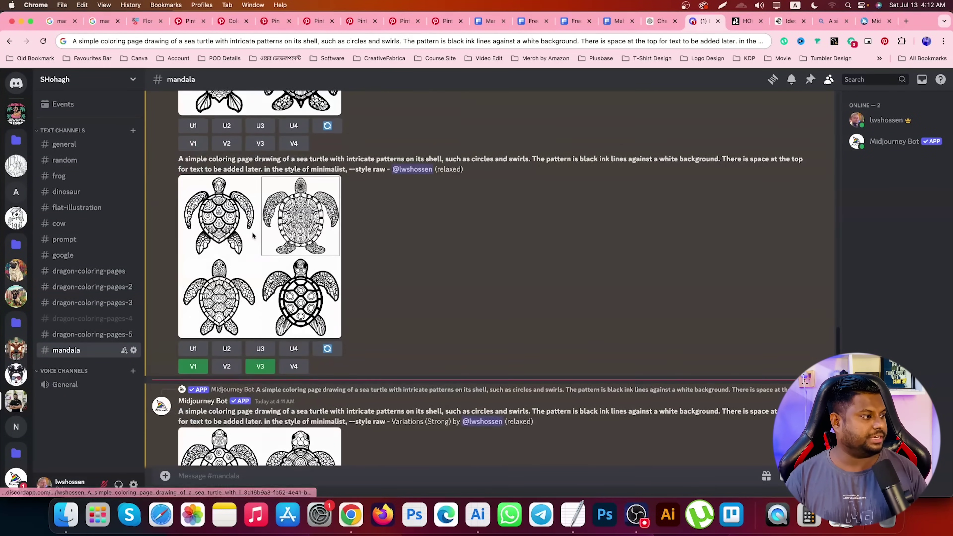
Upscale turtle images 1 and 3 from the raw-style grid.
left_click(194, 349)
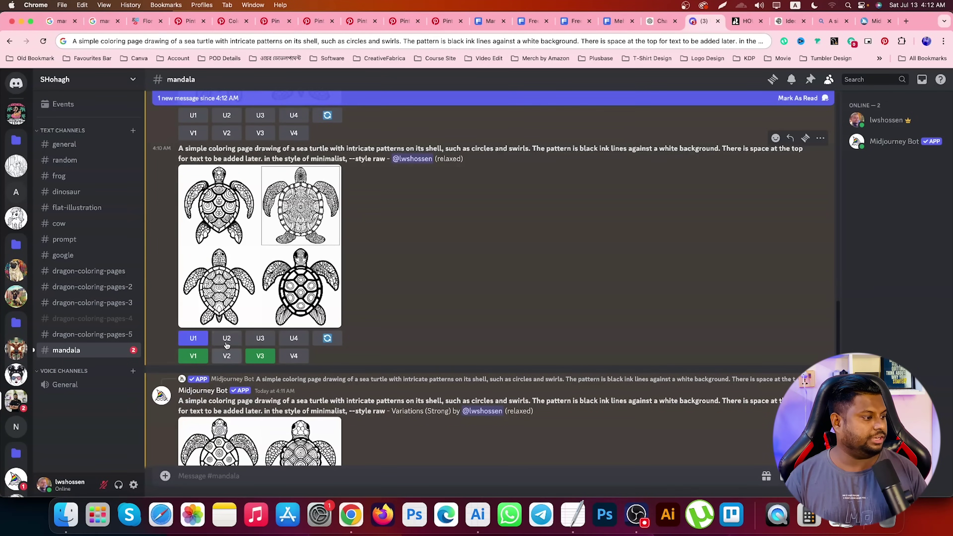
left_click(260, 338)
scroll(372, 224, "down", 5)
scroll(362, 225, "down", 5)
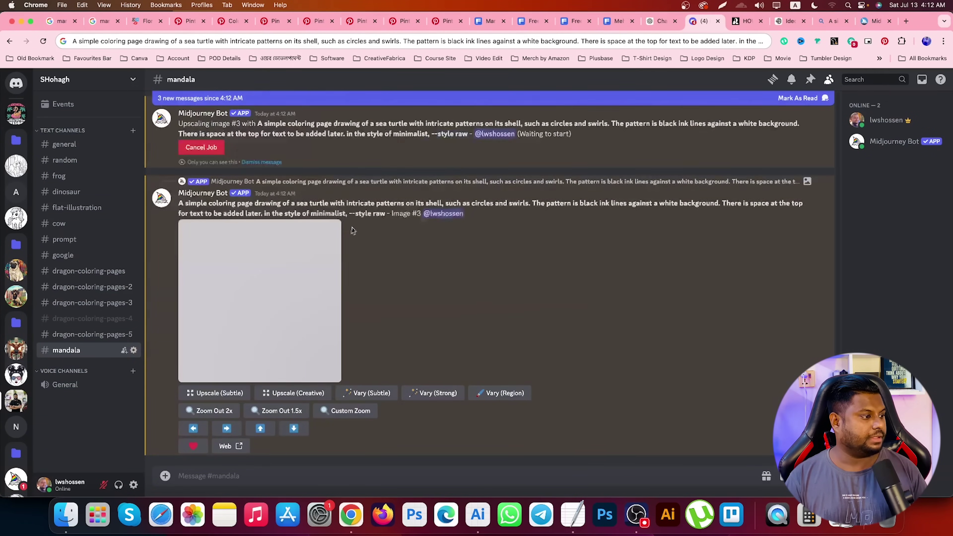
scroll(375, 221, "up", 5)
Save the upscaled Midjourney turtle #1 as a PNG in Downloads.
left_click(270, 193)
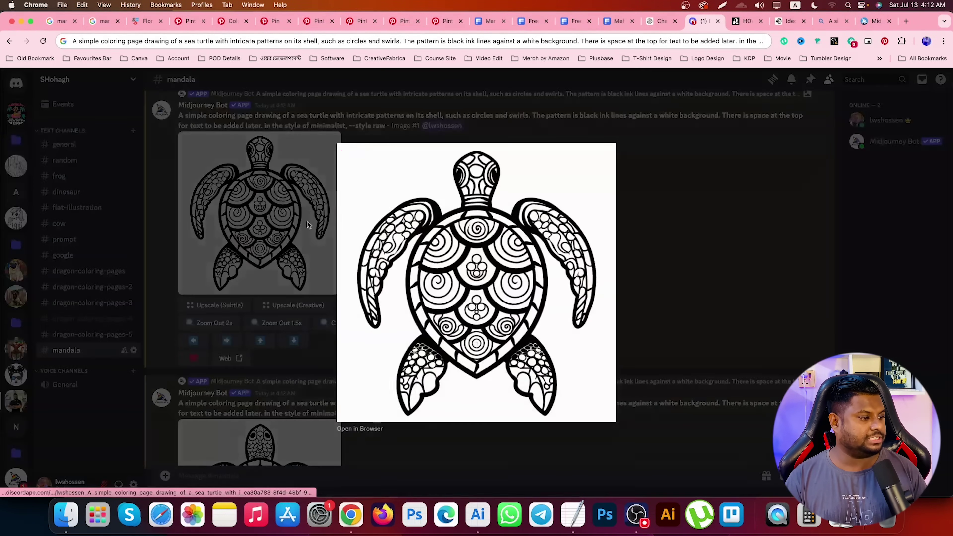
left_click(369, 430)
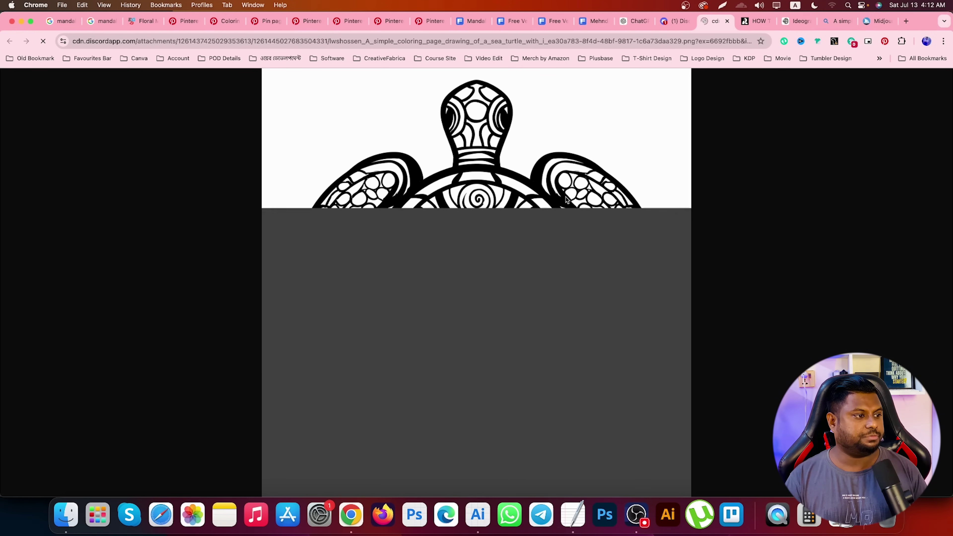
right_click(472, 128)
left_click(489, 149)
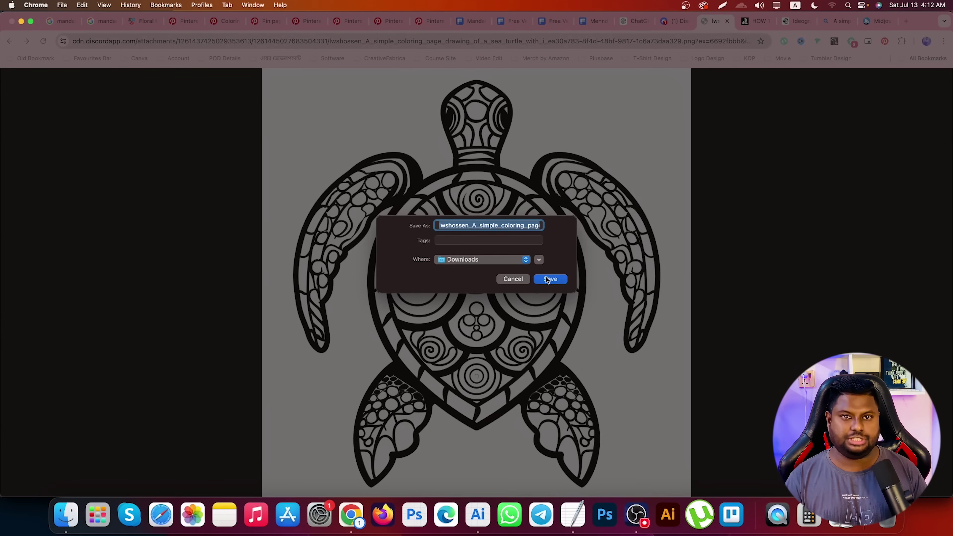
left_click(549, 279)
left_click(671, 21)
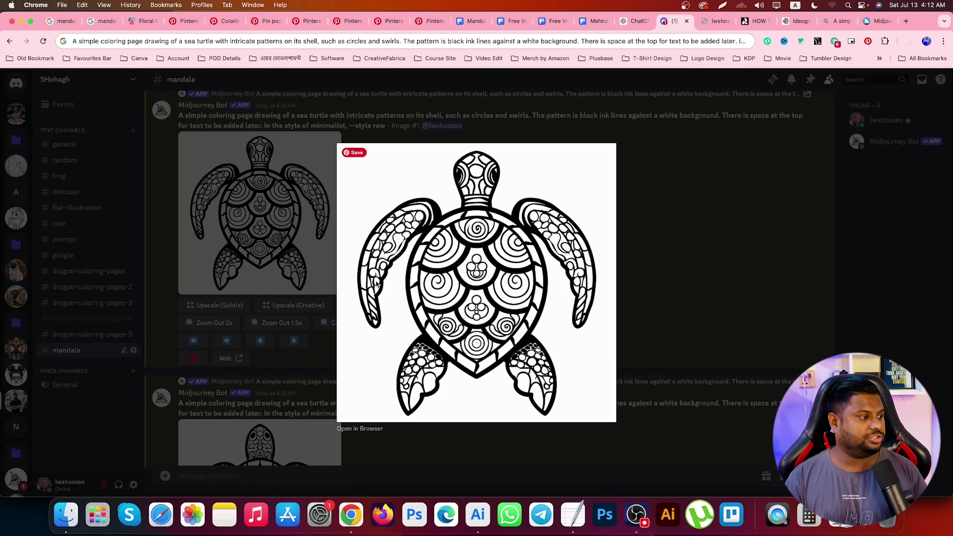
Open the next turtle image full size and save it as a PNG too.
left_click(298, 201)
scroll(297, 201, "down", 5)
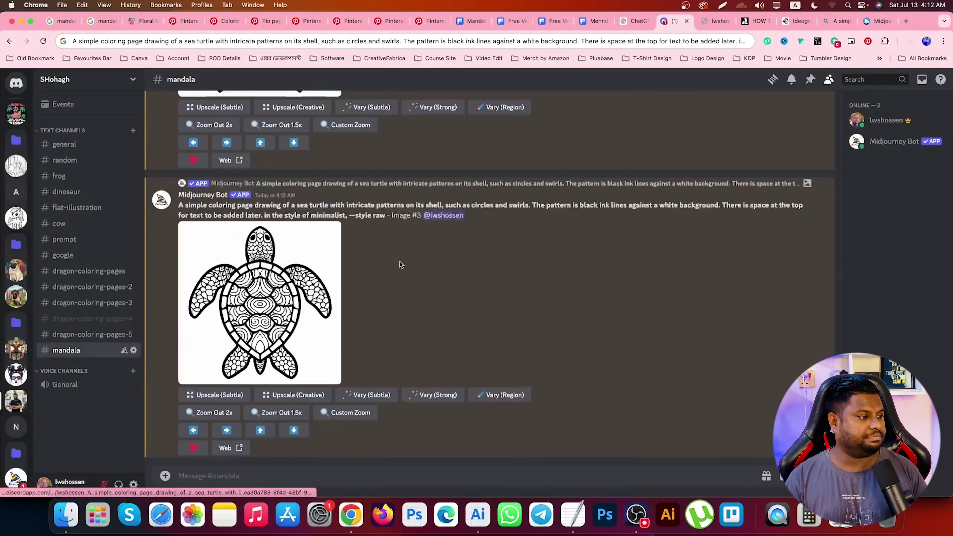
left_click(299, 303)
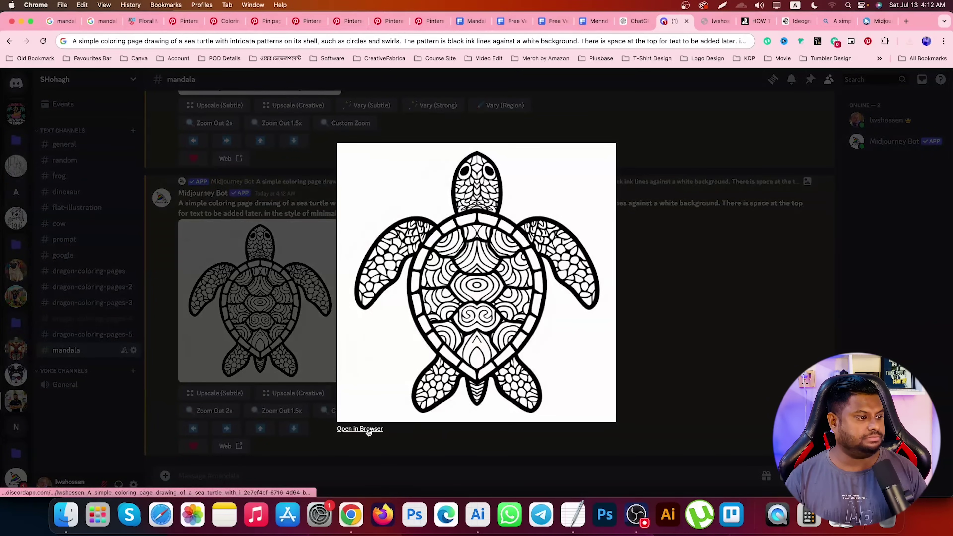
left_click(367, 421)
right_click(510, 150)
left_click(526, 166)
key("Return")
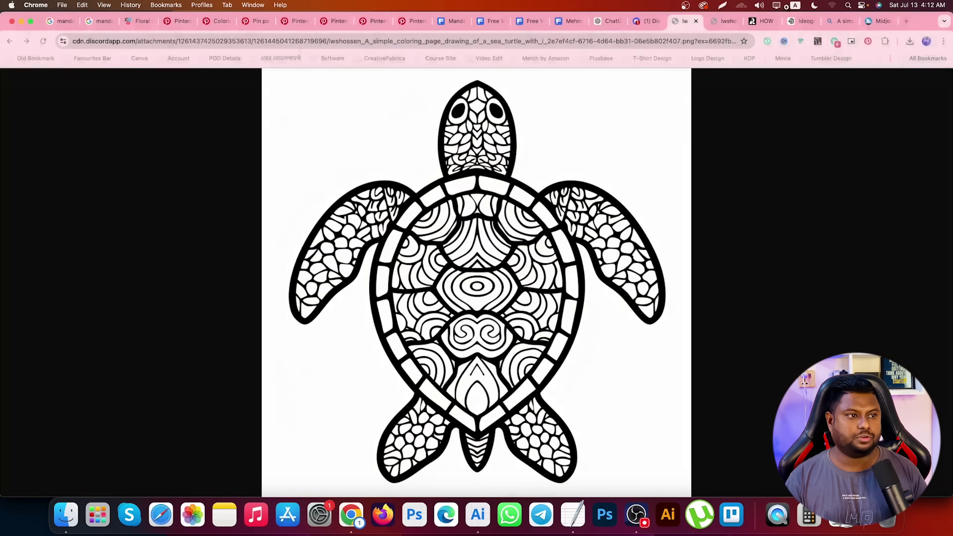
left_click(724, 21)
Close the image tabs, move the patterned turtle, and duplicate it showing its second variant.
left_click(735, 22)
left_click(698, 22)
left_click(698, 22)
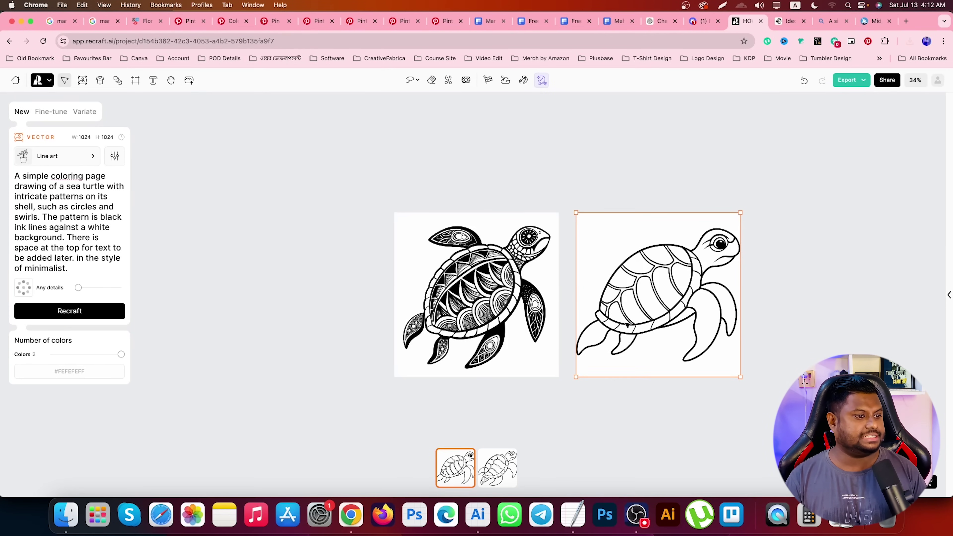
left_click(387, 305)
left_click(473, 304)
left_click_drag(473, 304, 331, 221)
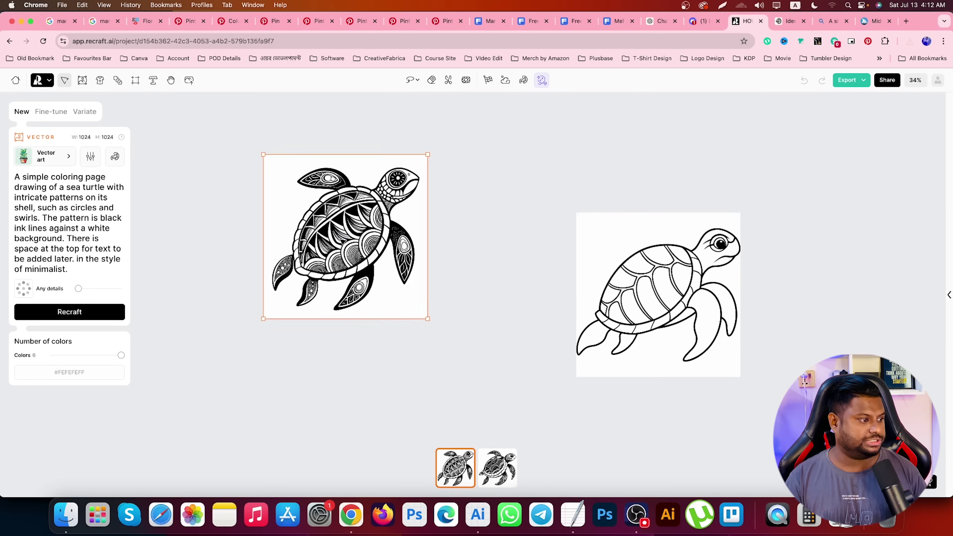
key("super+d")
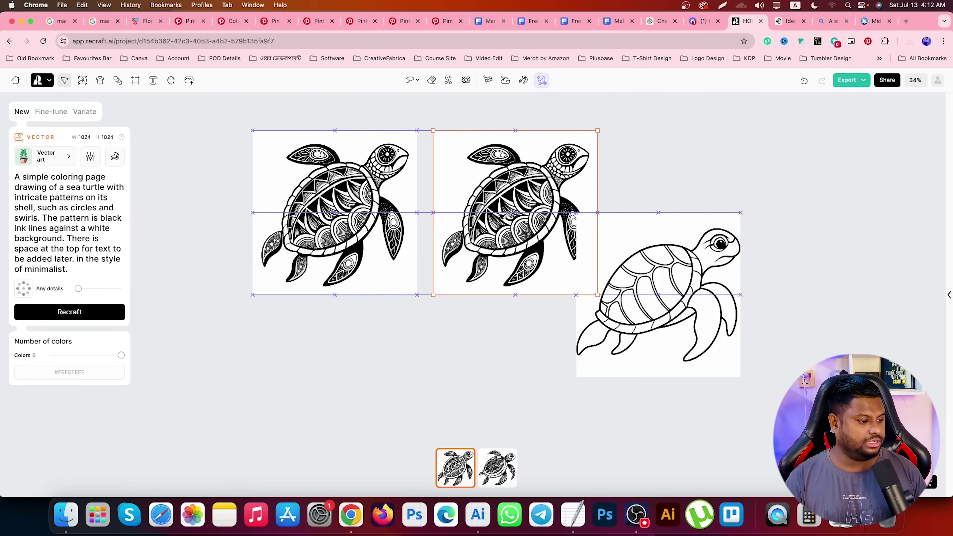
left_click(496, 474)
left_click(529, 303)
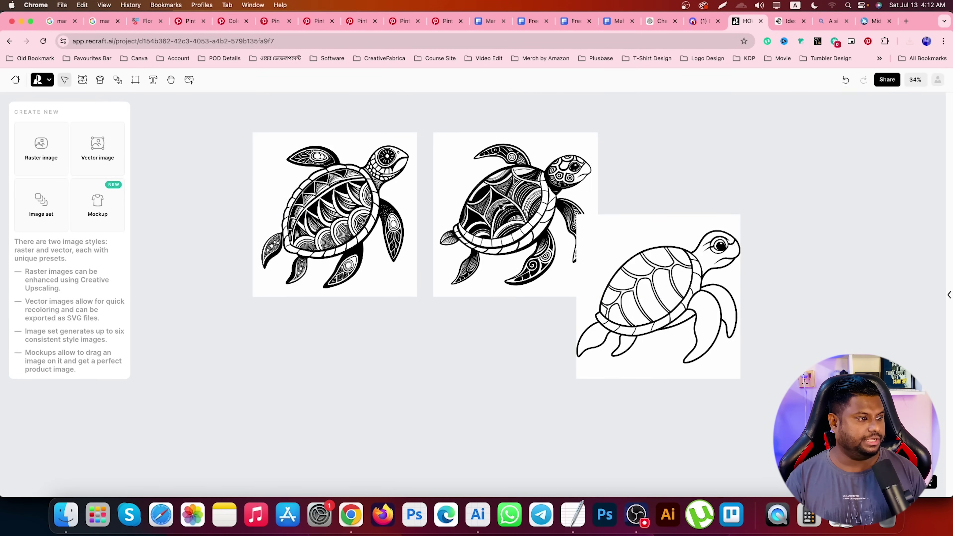
Zoom in on the second patterned turtle and check its export options.
scroll(516, 225, "up", 3)
left_click(450, 340)
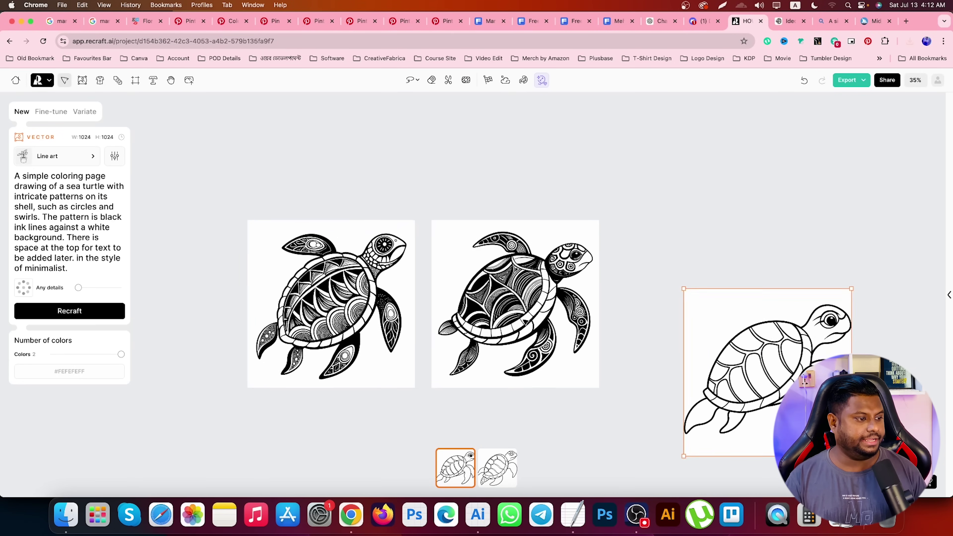
key("shift+2")
left_click(840, 81)
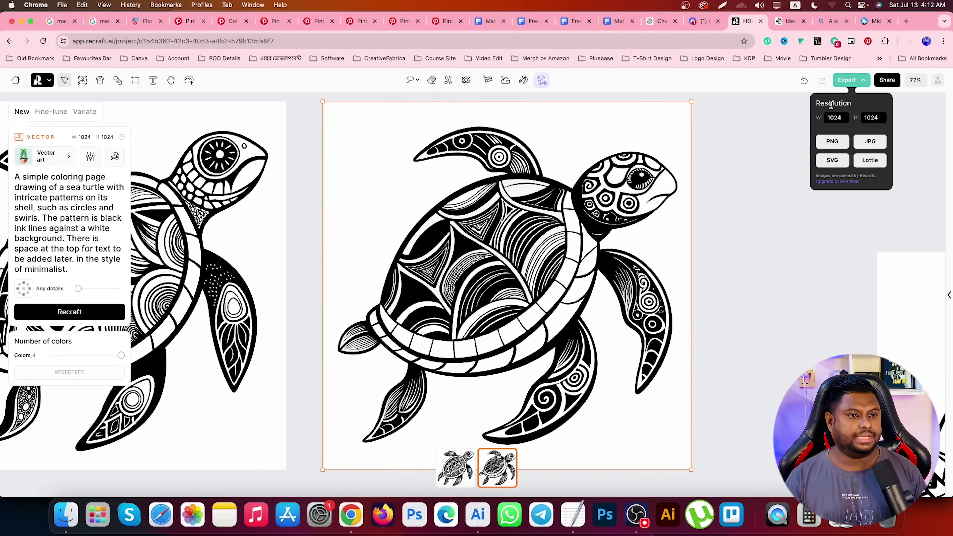
left_click(724, 255)
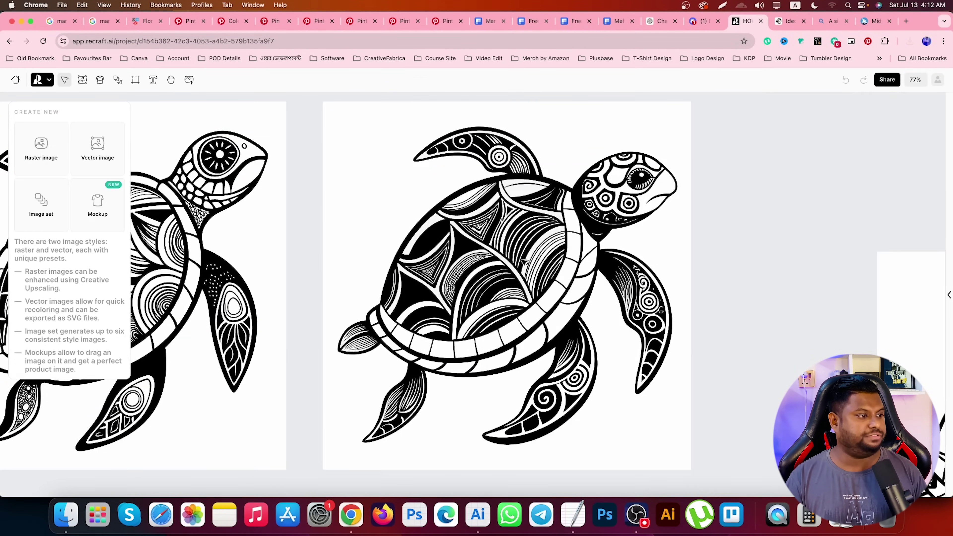
scroll(526, 263, "down", 2)
scroll(525, 263, "down", 3)
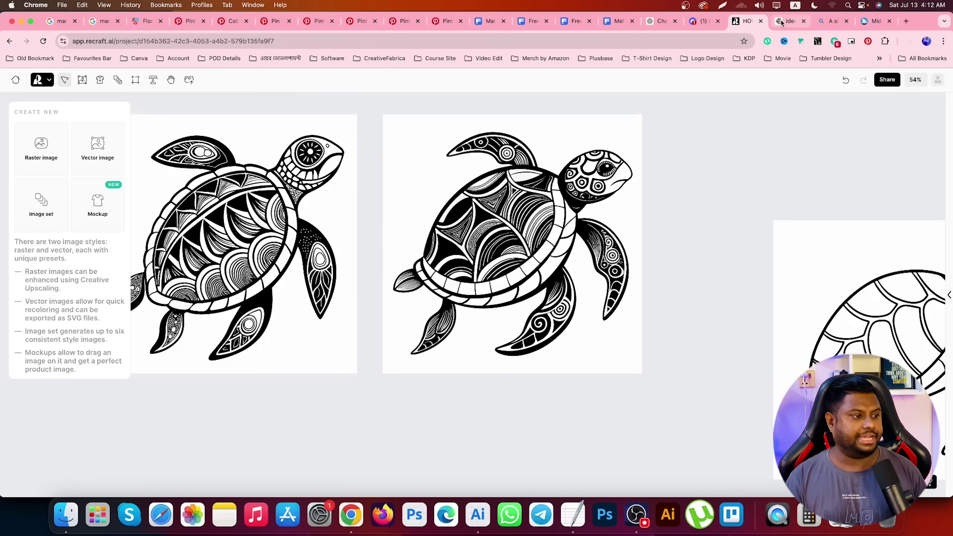
left_click(788, 21)
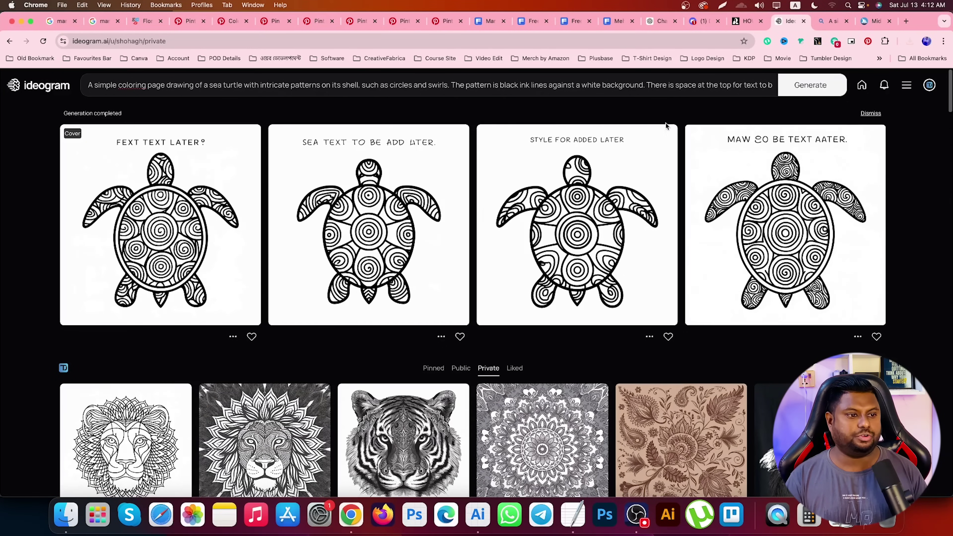
Download the first Ideogram spiral-patterned sea turtle as a PNG.
left_click(170, 226)
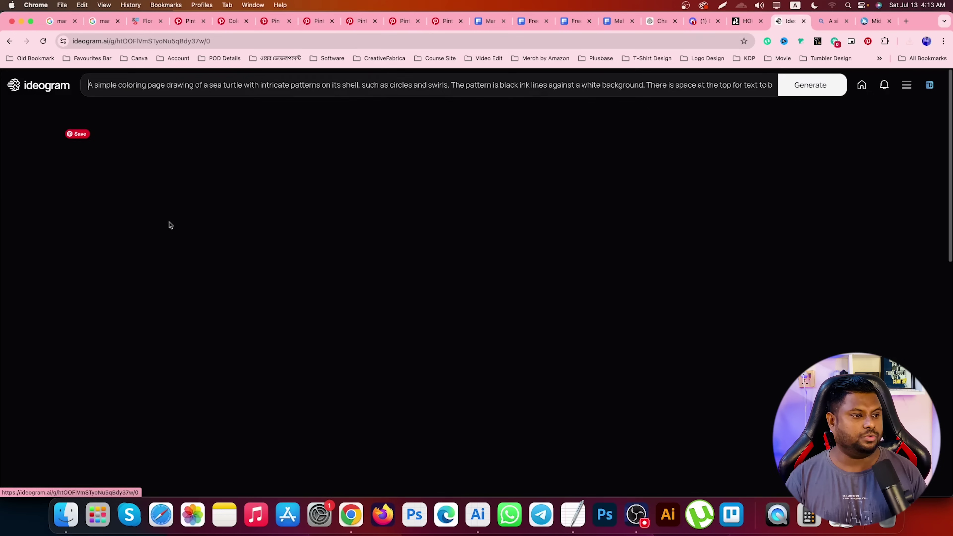
left_click(882, 121)
mouse_move(834, 260)
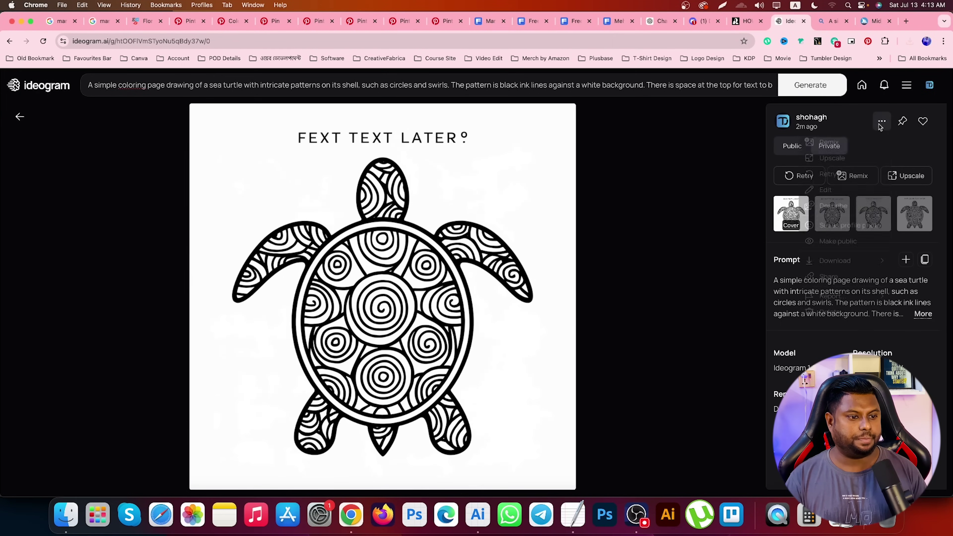
left_click(746, 286)
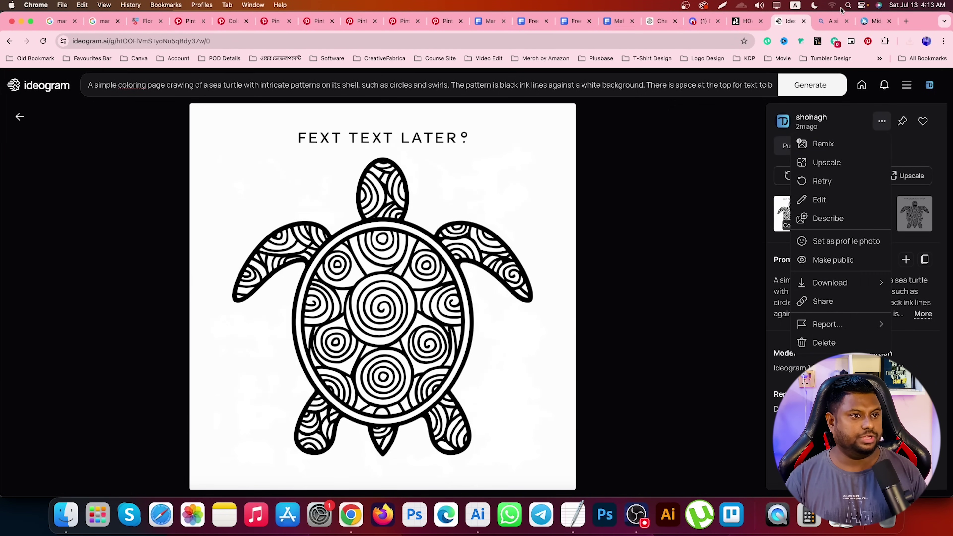
left_click(840, 21)
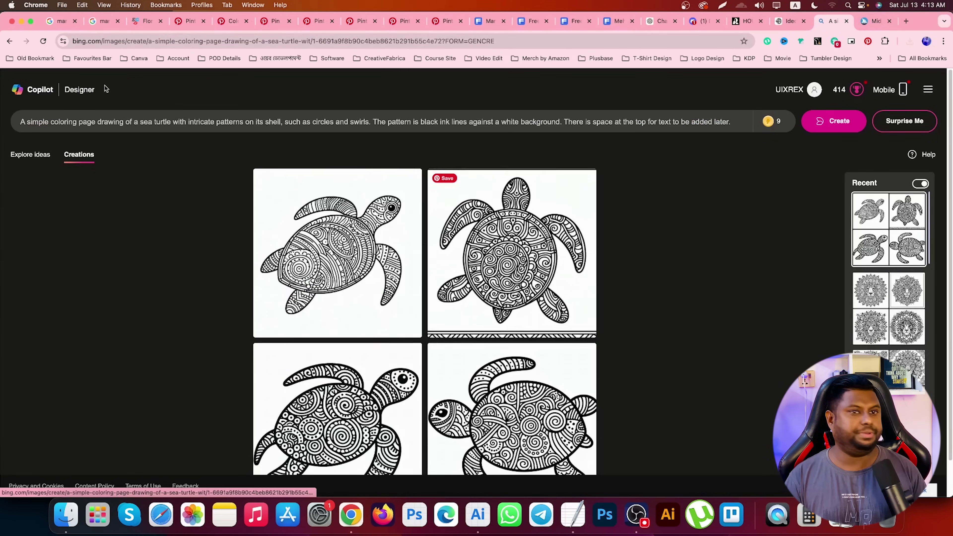
View the first and second Bing turtle creations at full size.
left_click(310, 237)
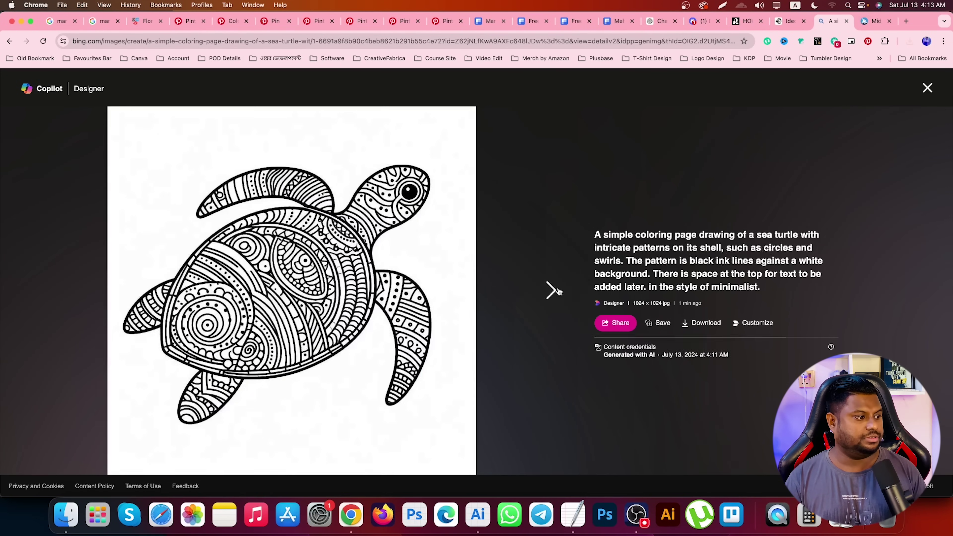
left_click(549, 291)
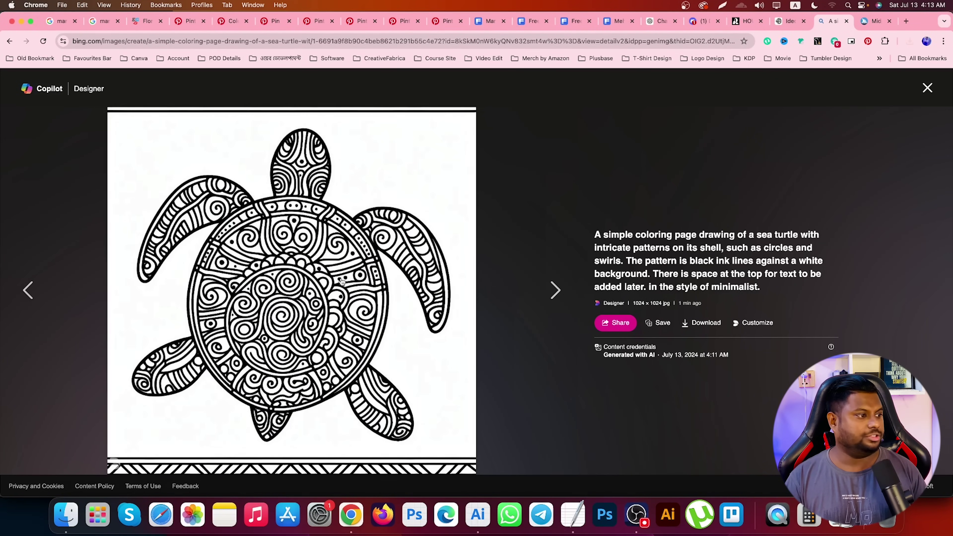
left_click(747, 22)
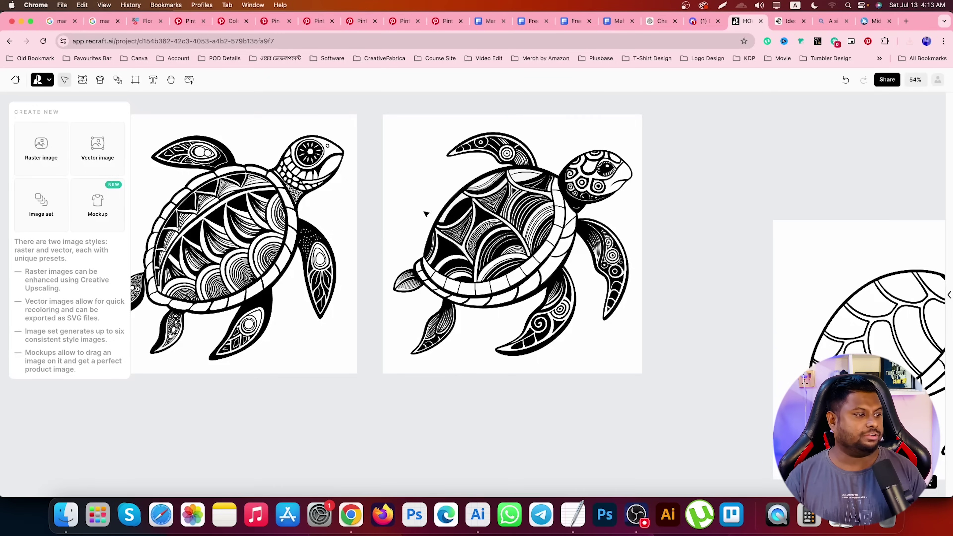
Swap the three generated turtles for the three downloaded turtle files from Downloads.
left_click_drag(353, 222, 795, 393)
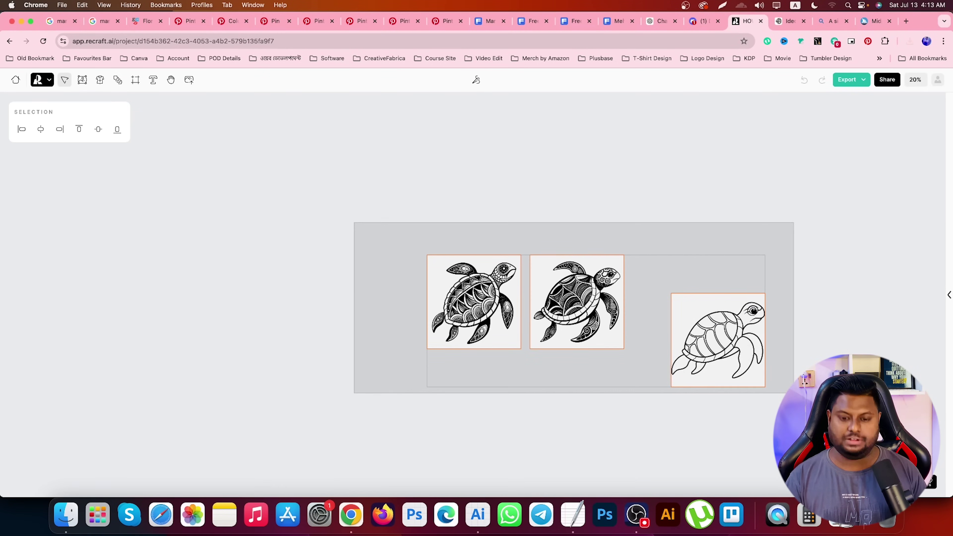
key("Delete")
left_click(66, 514)
mouse_move(539, 141)
left_mouse_down()
mouse_move(330, 177)
mouse_move(754, 204)
mouse_move(749, 229)
left_mouse_up()
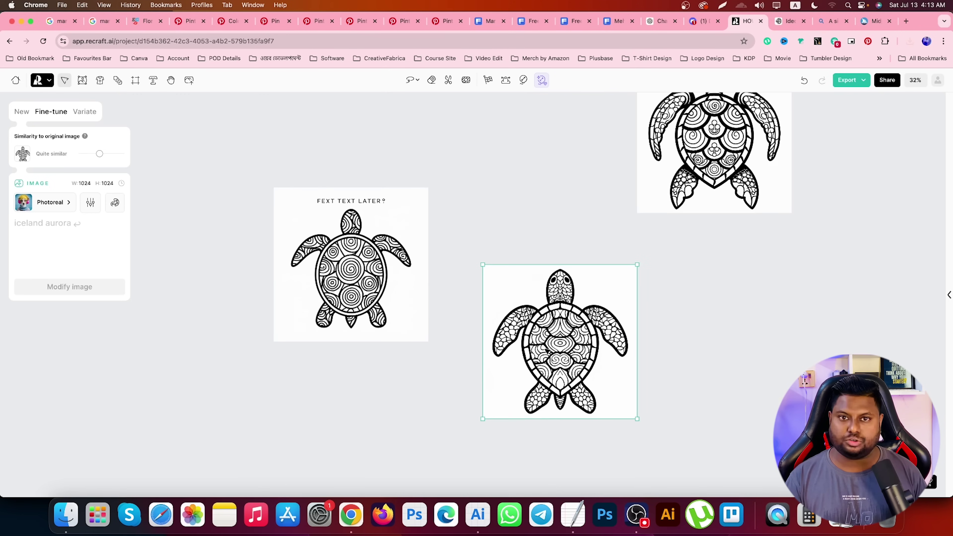
Vectorize the imported Midjourney turtle.
scroll(576, 353, "up", 5)
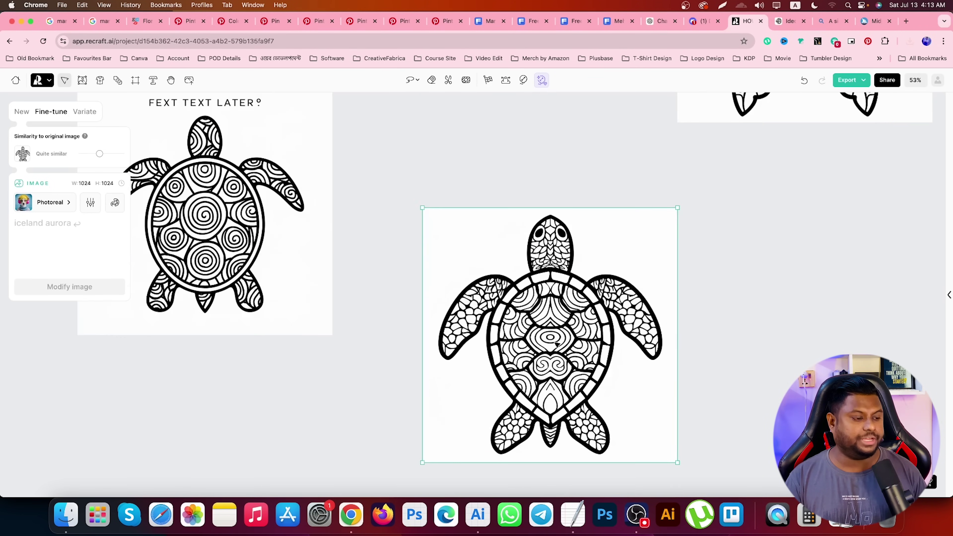
scroll(510, 336, "down", 1)
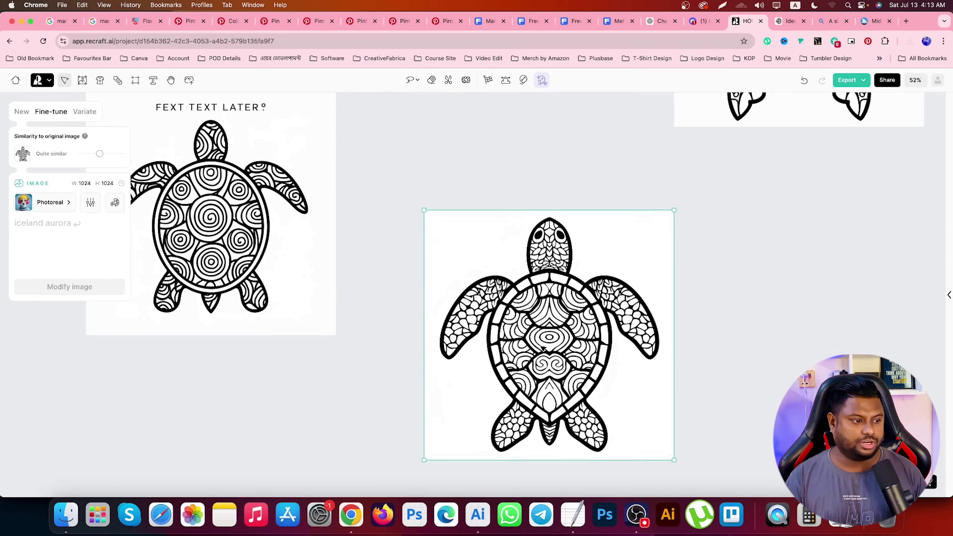
right_click(561, 308)
left_click(594, 406)
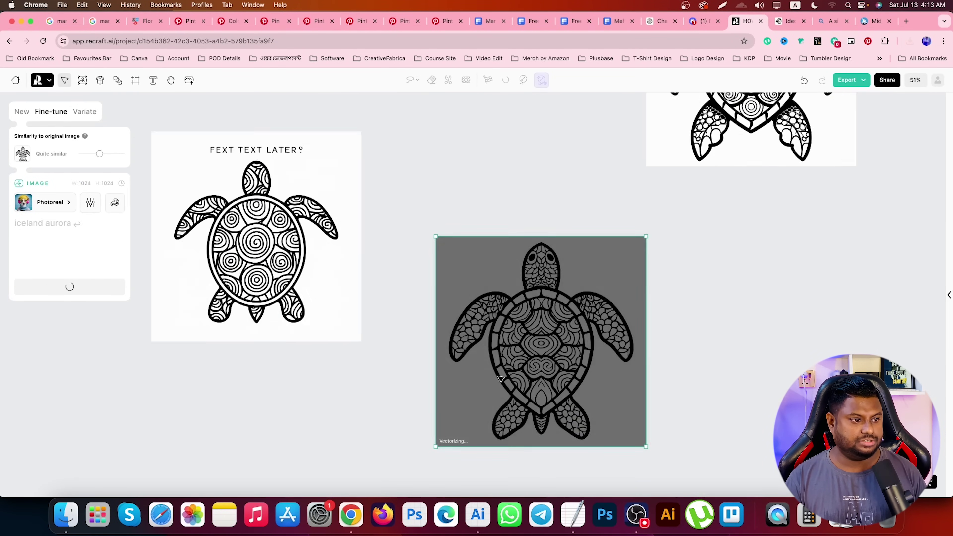
Move the top-right turtle down and right and remove its background.
scroll(501, 379, "down", 5)
left_click(657, 169)
right_click(657, 169)
key("Escape")
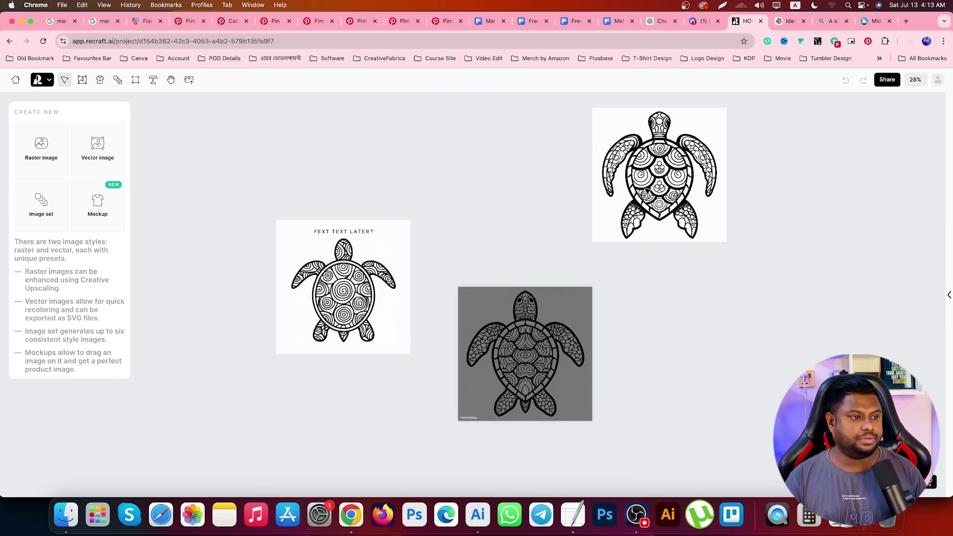
scroll(655, 177, "up", 5)
left_click_drag(678, 198, 696, 257)
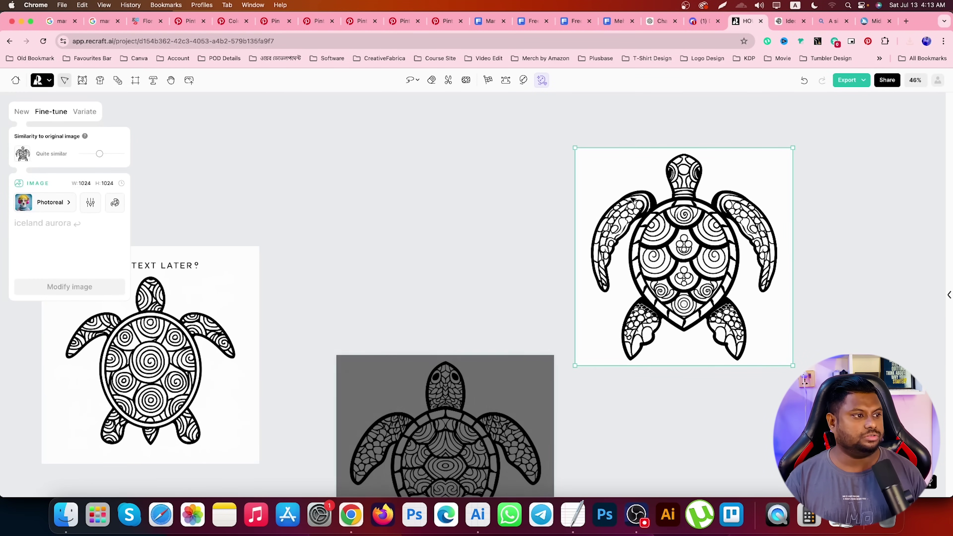
right_click(622, 191)
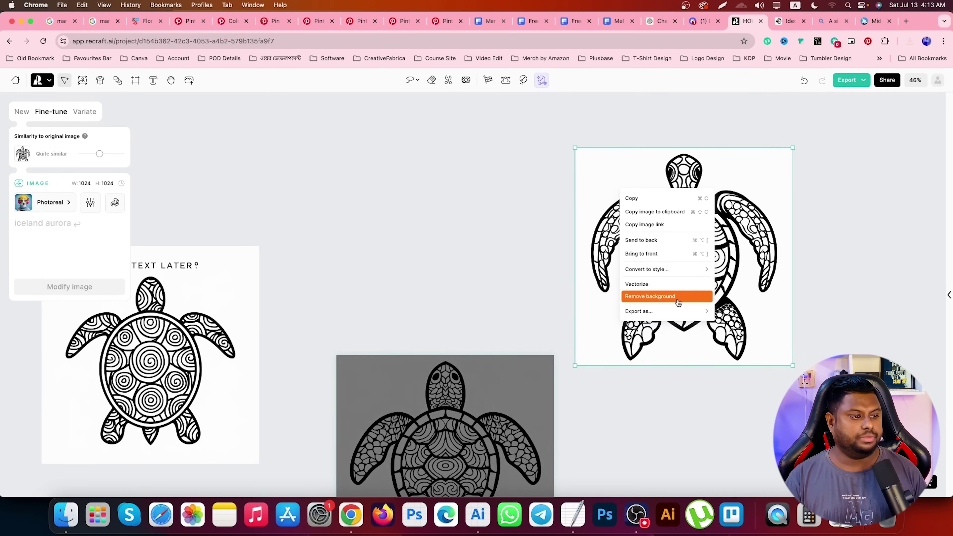
left_click(678, 302)
Move the left turtle up and right and remove its background.
scroll(645, 243, "down", 2)
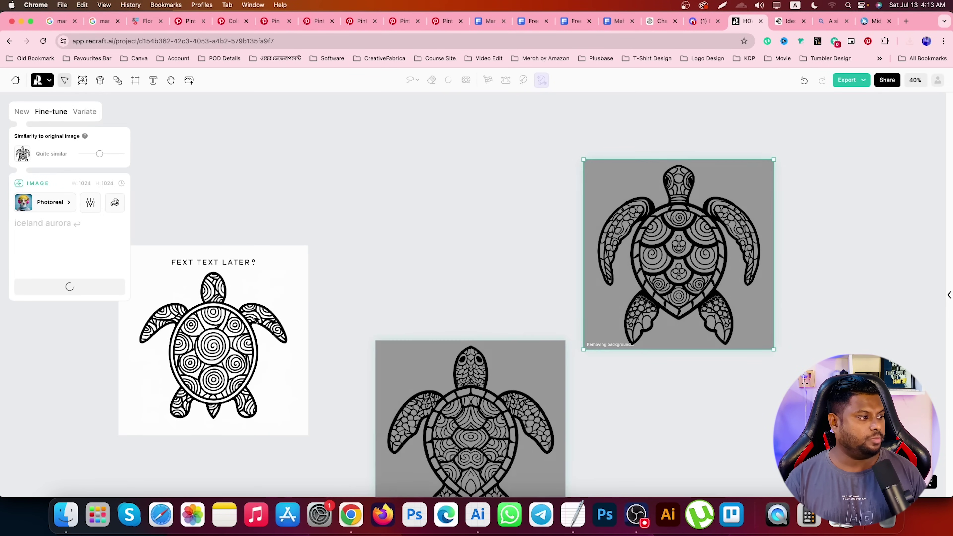
left_click_drag(257, 321, 334, 214)
right_click(333, 212)
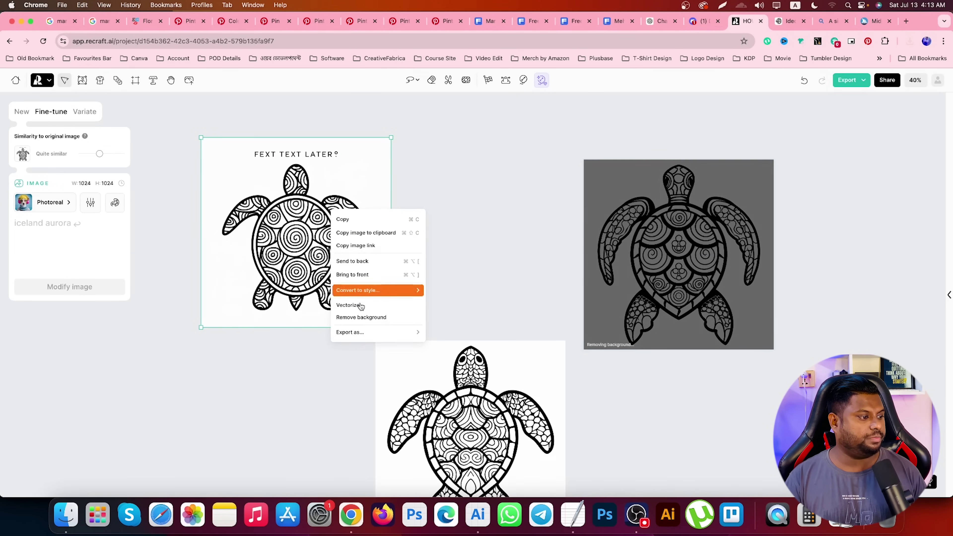
left_click(369, 317)
scroll(526, 270, "down", 2)
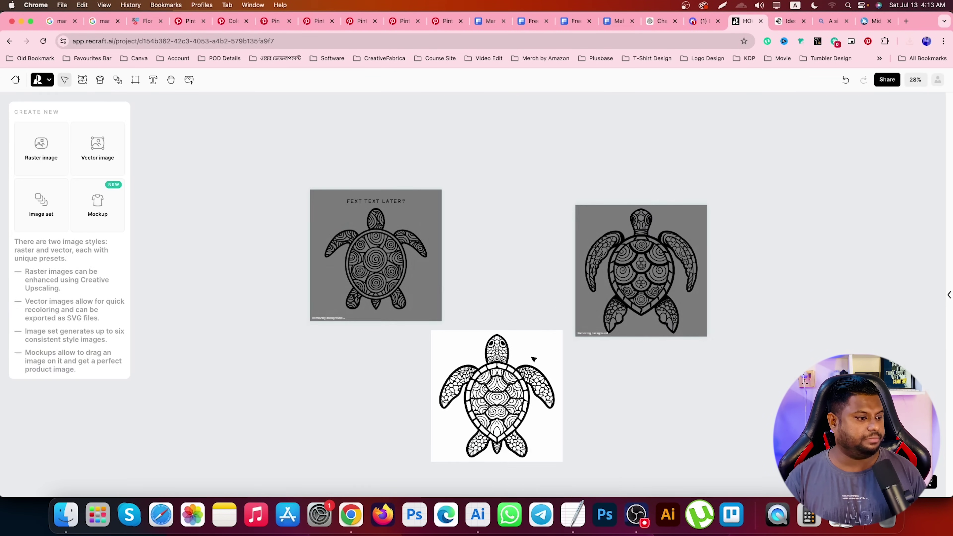
left_click(499, 394)
Download the bottom turtle as an SVG, then vectorize the right and left turtles.
left_click(851, 80)
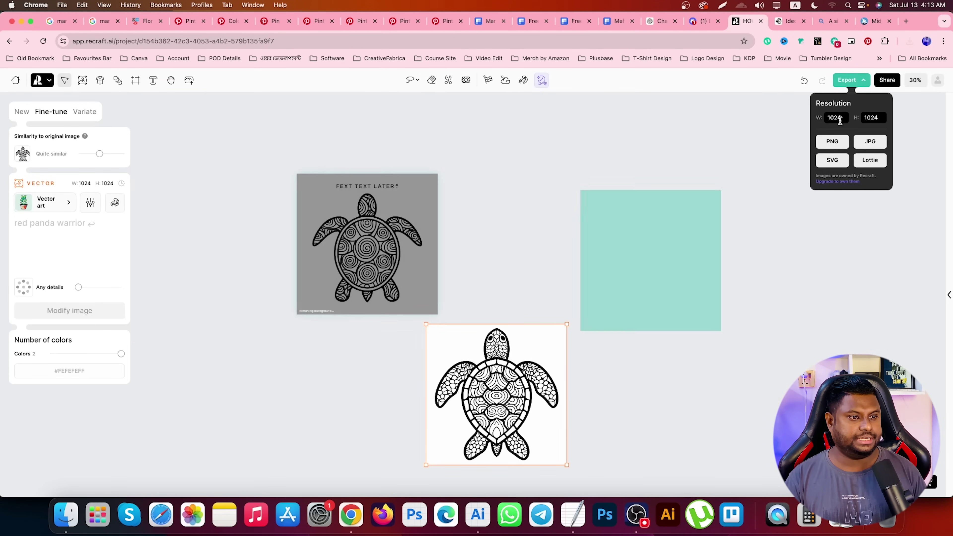
left_click(830, 161)
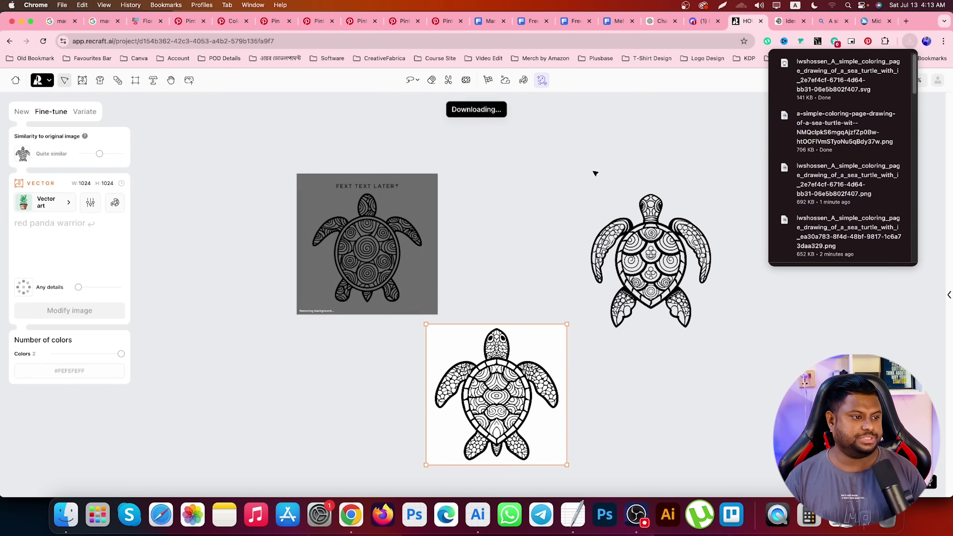
left_click(642, 225)
right_click(643, 219)
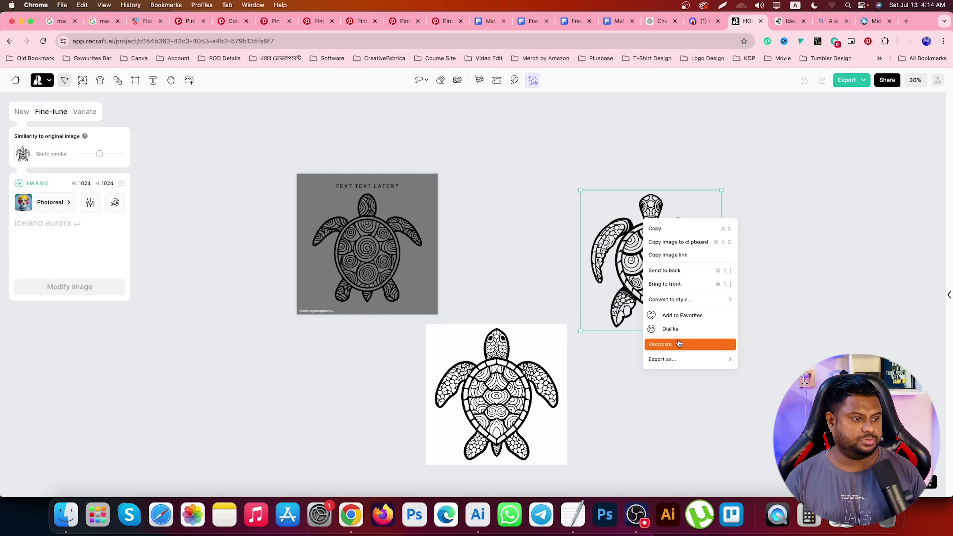
left_click(661, 344)
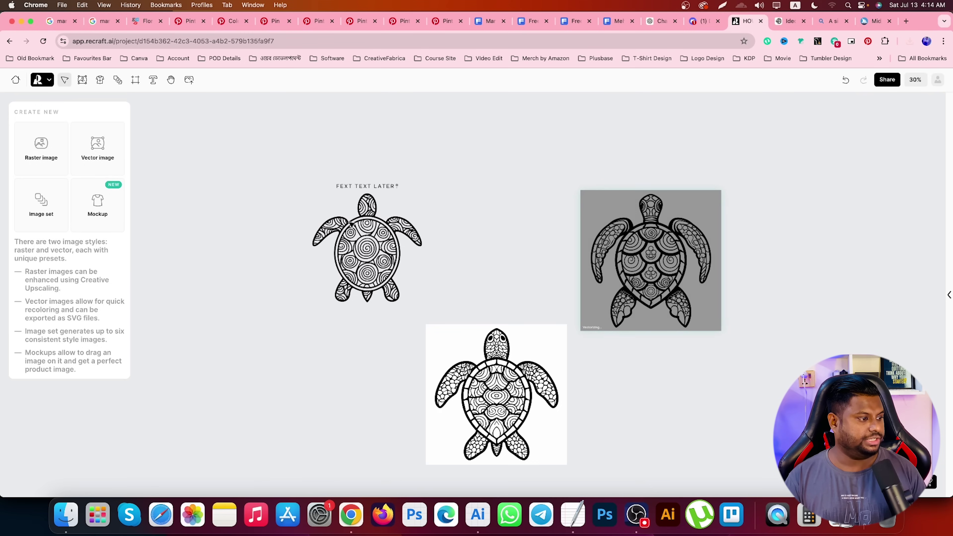
left_click(361, 234)
right_click(361, 233)
left_click(409, 353)
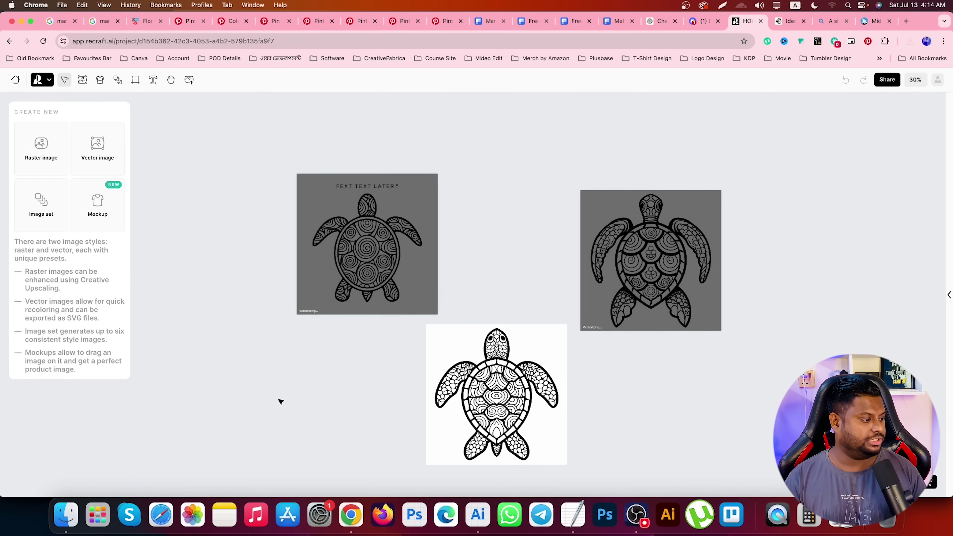
Open the downloaded turtle SVG in Adobe Illustrator.
left_click(66, 514)
right_click(329, 169)
mouse_move(358, 174)
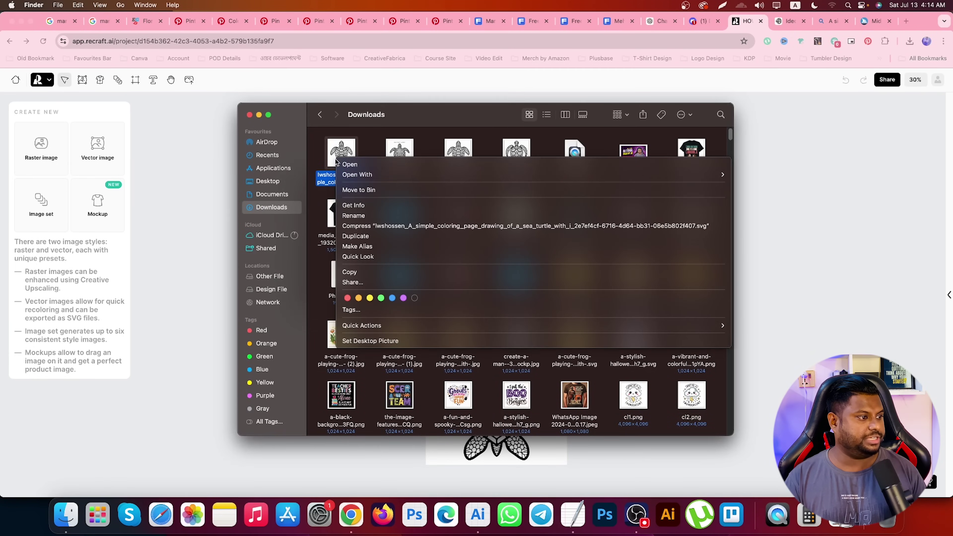
left_click(747, 178)
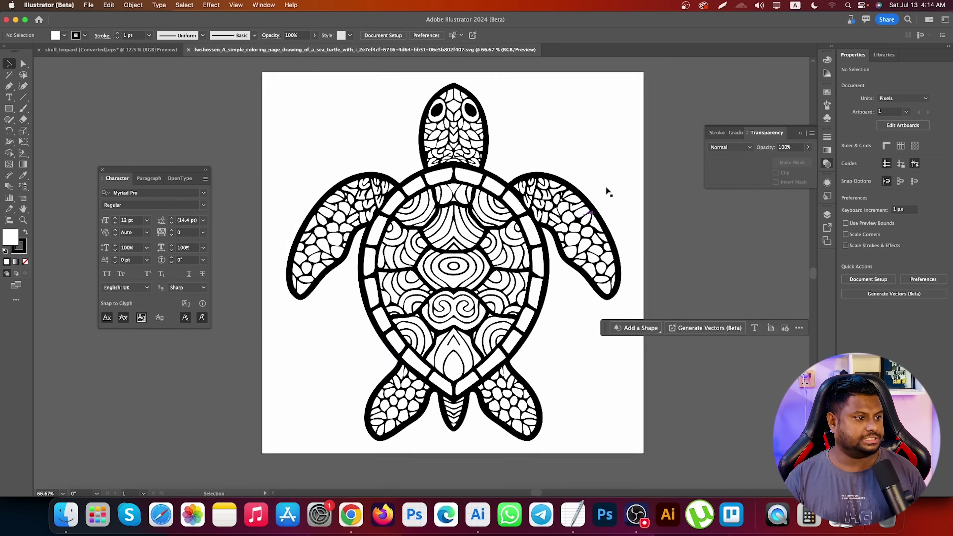
Delete the turtle's white background square and move its line art off the artboard.
left_click(602, 155)
scroll(606, 152, "down", 5)
left_click_drag(615, 150, 429, 173)
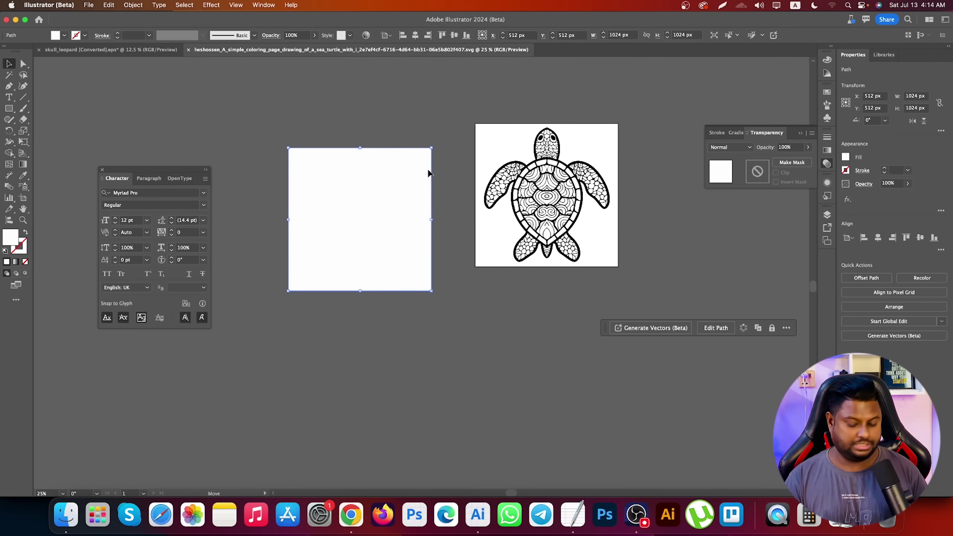
key("Delete")
left_click_drag(594, 249, 430, 311)
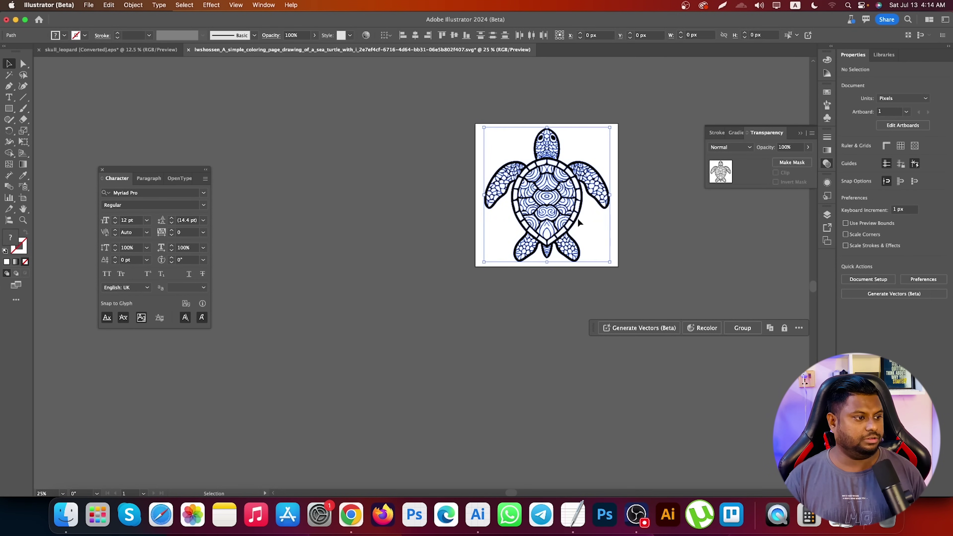
Zoom in and out to inspect the isolated turtle line art, then return to Recraft.
scroll(359, 227, "up", 6)
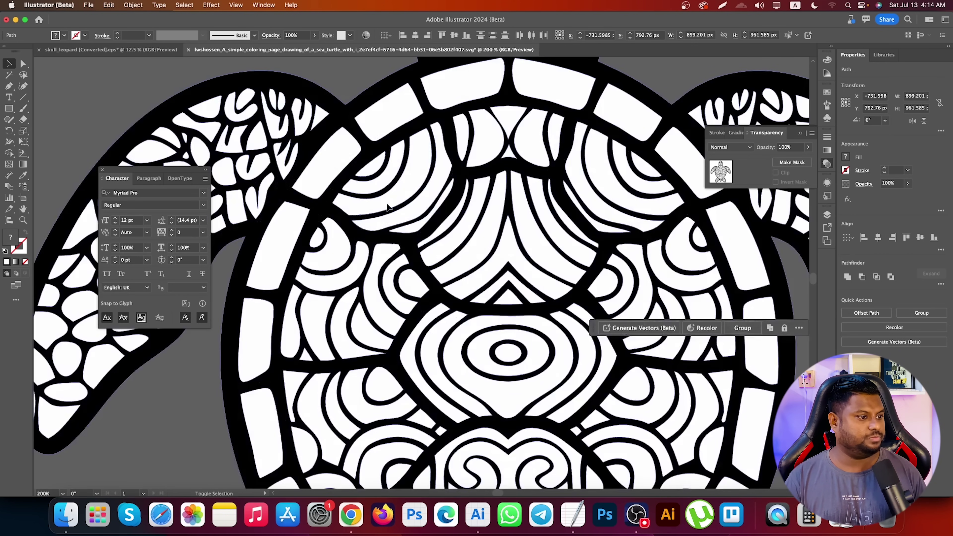
scroll(545, 222, "up", 3)
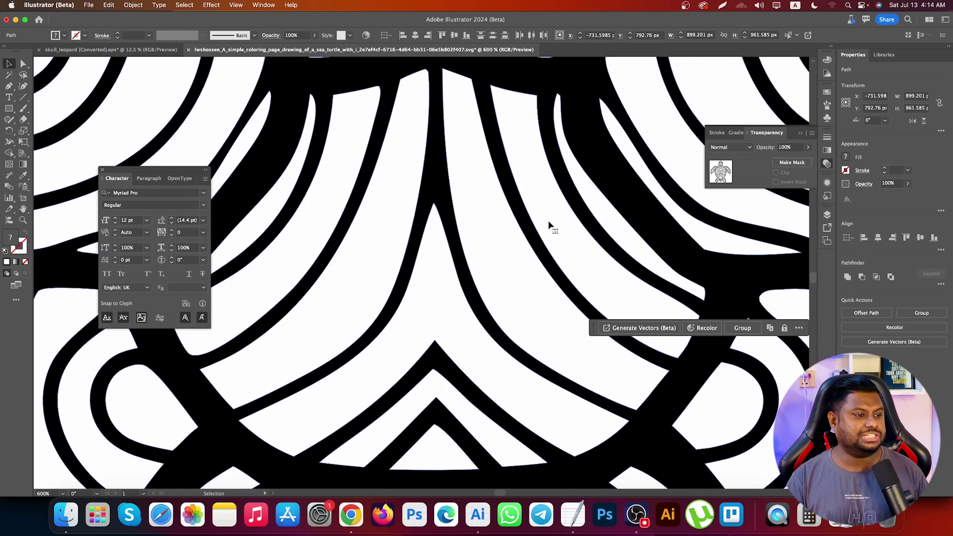
scroll(548, 224, "down", 3)
scroll(521, 223, "down", 3)
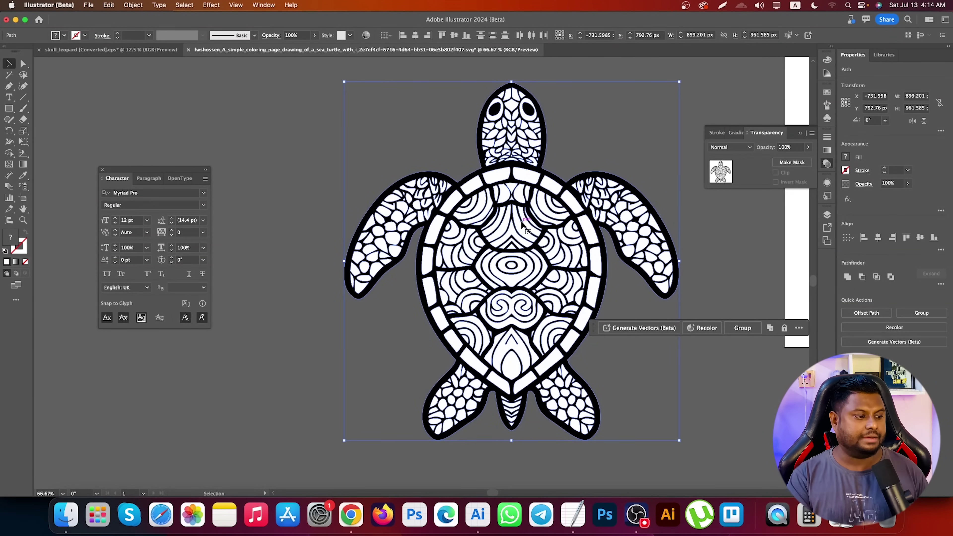
scroll(638, 226, "up", 3)
scroll(589, 178, "up", 3)
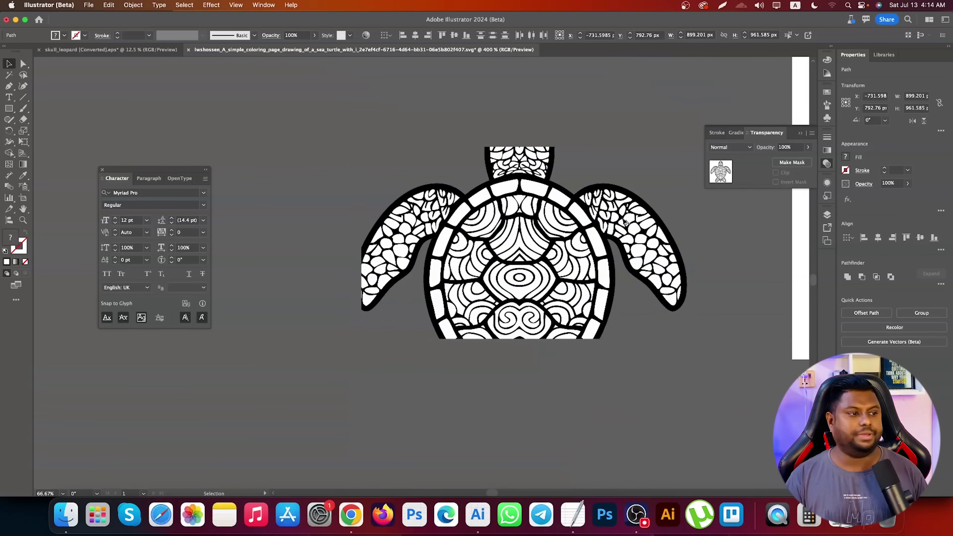
key("super+0")
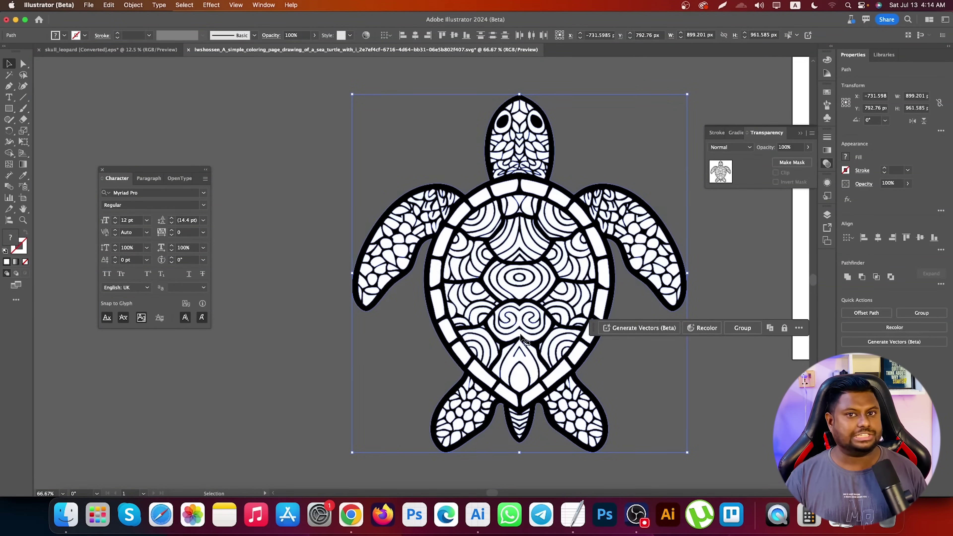
scroll(520, 336, "down", 2)
scroll(528, 356, "up", 1)
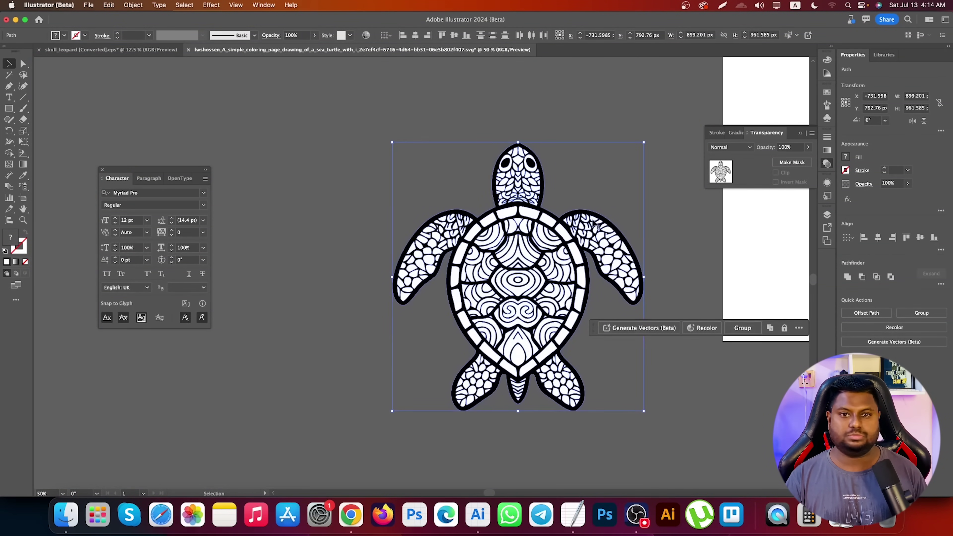
left_click(607, 183)
left_click(351, 515)
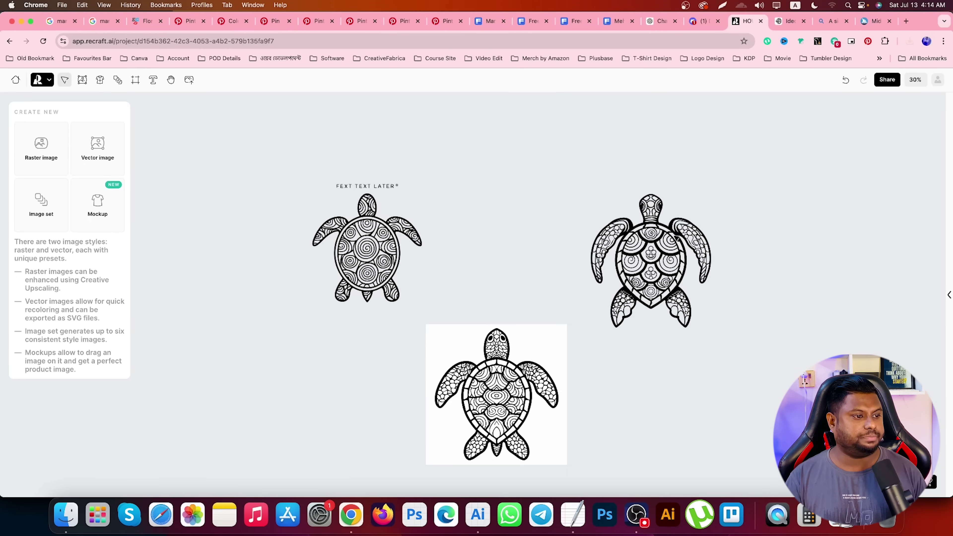
Export the vectorized right turtle as SVG and locate the new file in Downloads.
left_click(676, 238)
scroll(767, 189, "up", 1)
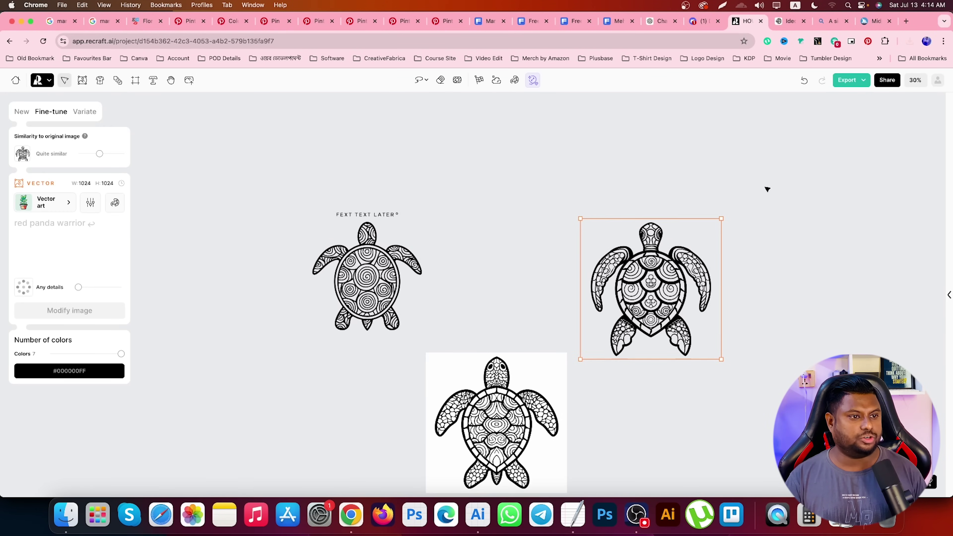
left_click(840, 80)
left_click(834, 167)
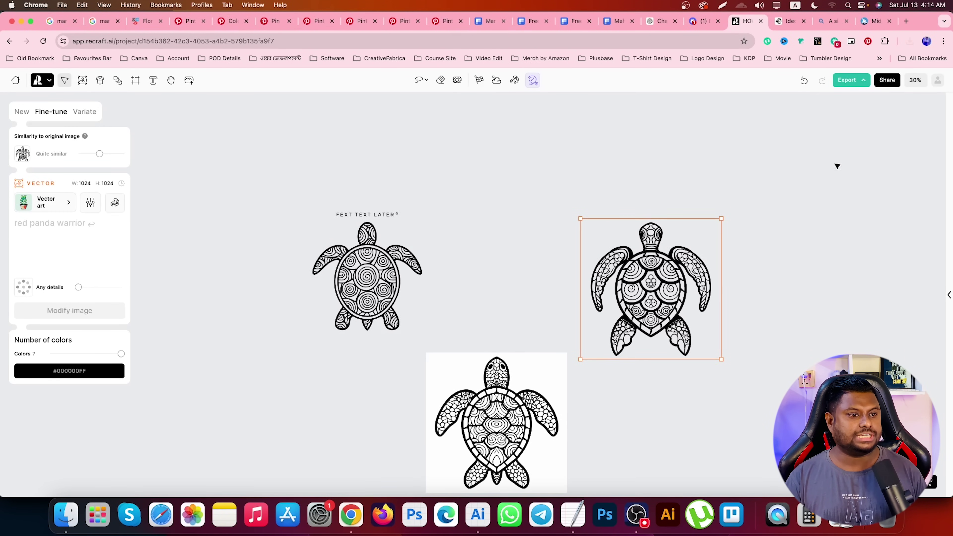
left_click(714, 166)
left_click(74, 523)
right_click(346, 148)
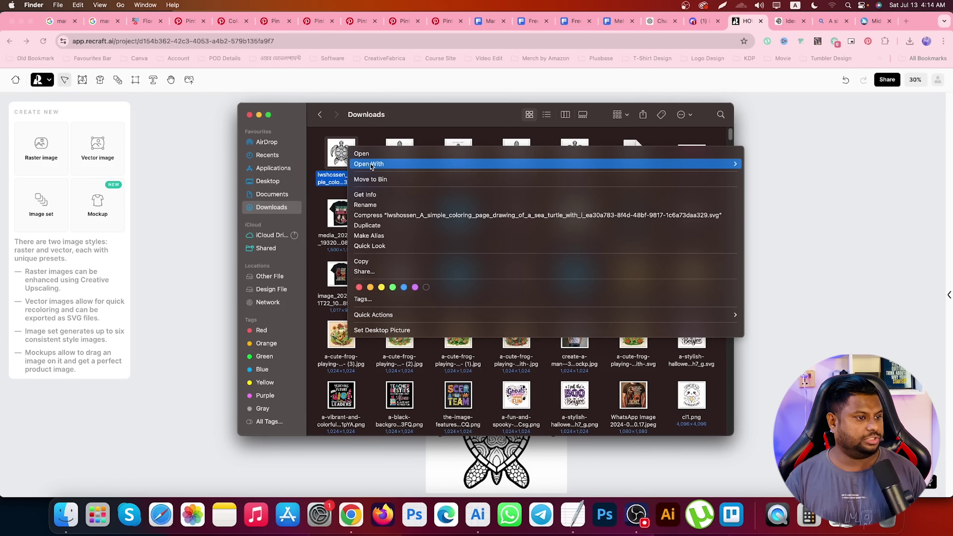
Open the new turtle SVG in Illustrator and move its art off the artboard.
left_click(765, 165)
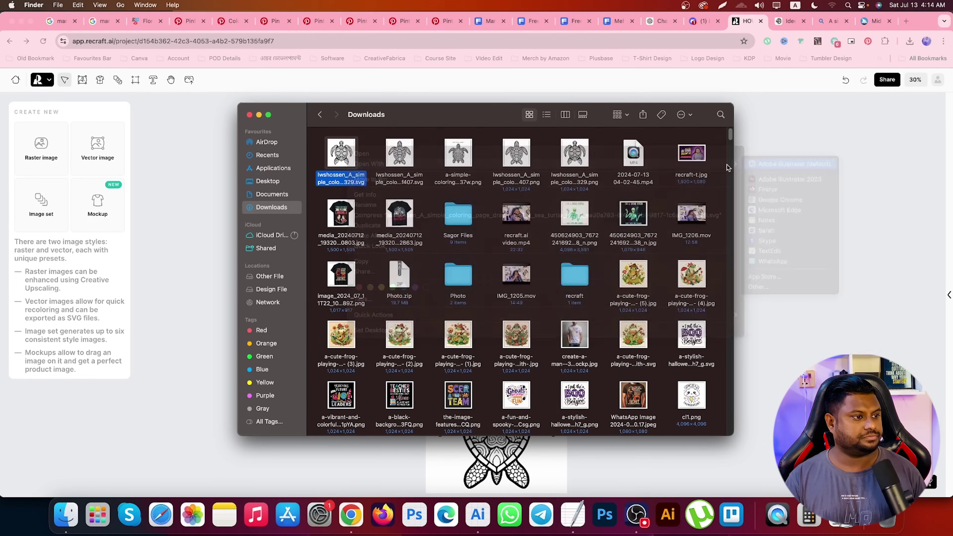
key("super+0")
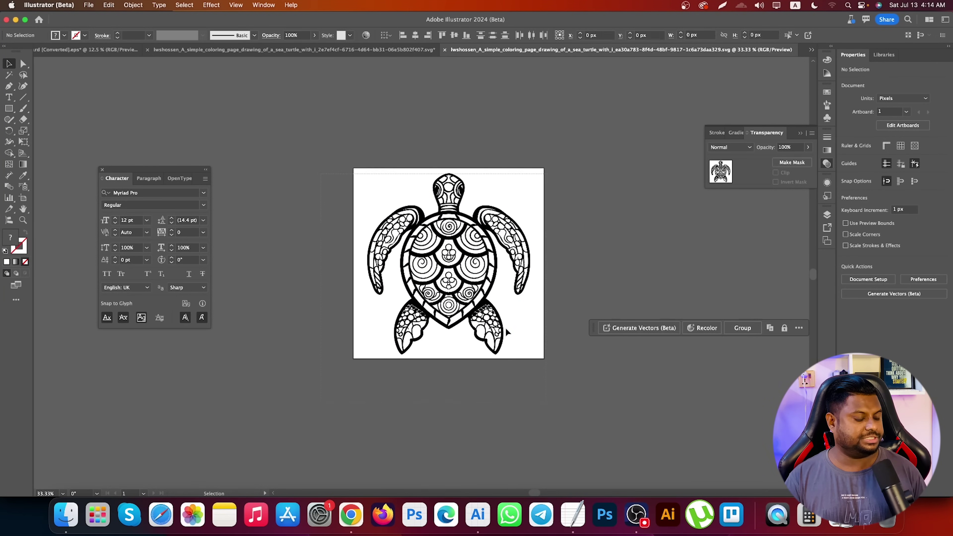
left_click_drag(502, 332, 679, 289)
key("super+equal")
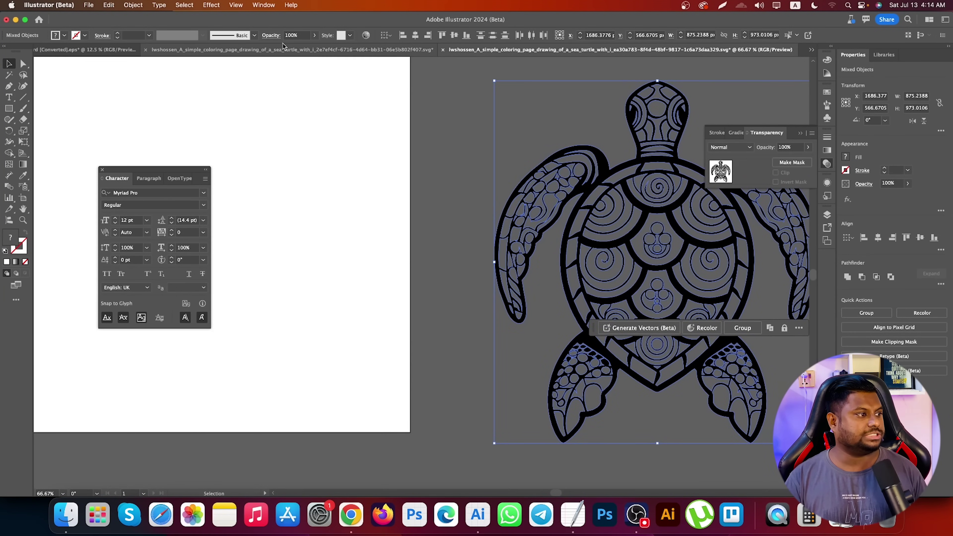
Revert the first turtle document so the turtle sits on its white square again.
left_click(293, 49)
key("super+z")
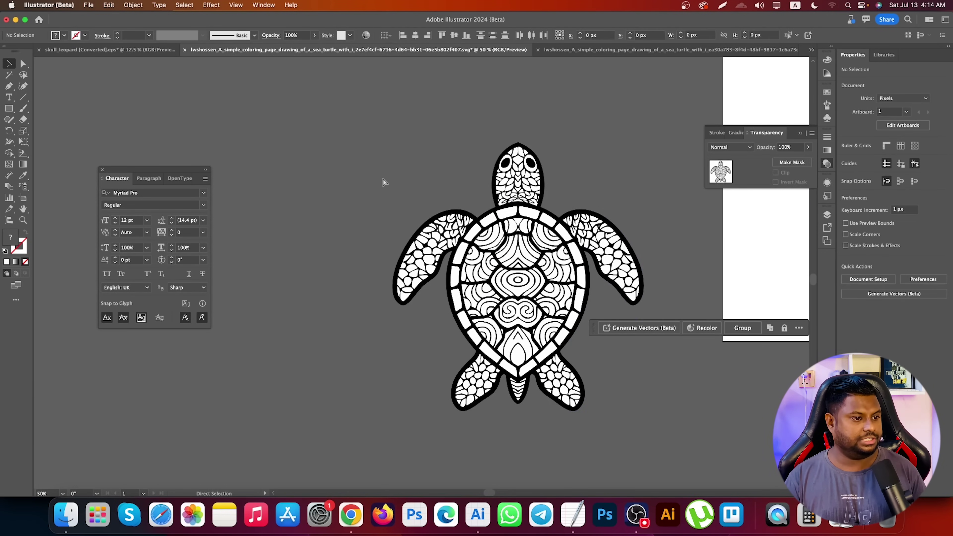
key("super+minus")
key("super+z")
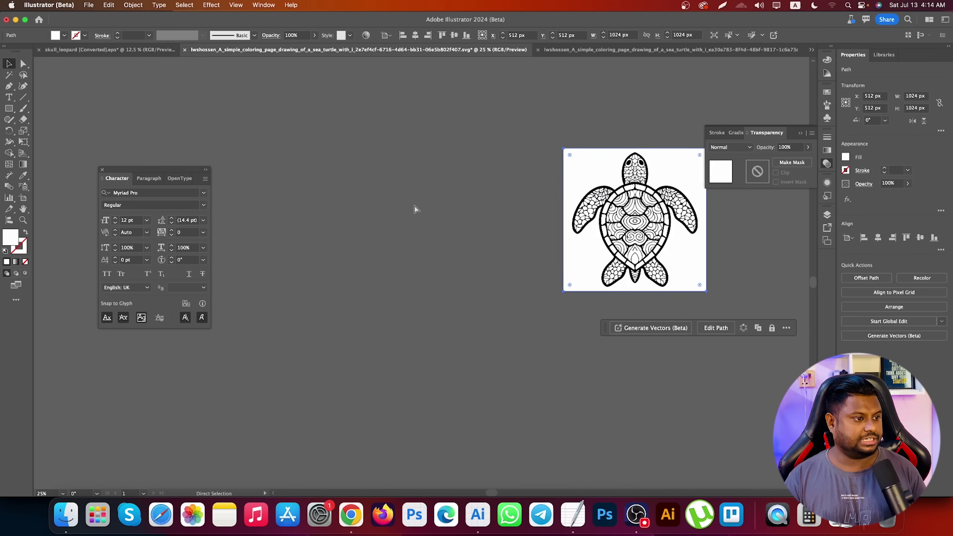
left_click(447, 207)
key("super+equal")
left_click_drag(549, 164, 382, 153)
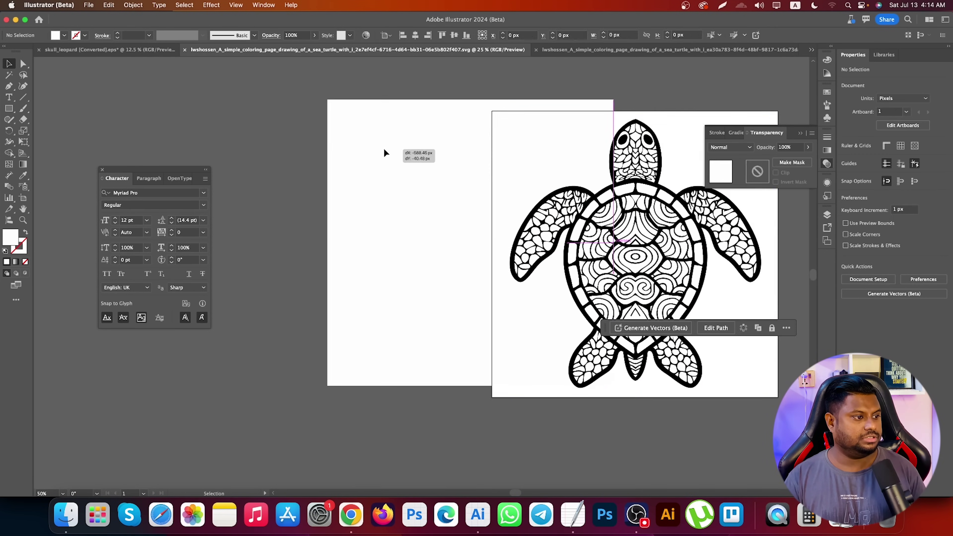
key("super+z")
Set Magic Wand tolerance to 1 and trial-delete the turtle's white fills, undoing each attempt.
key("y")
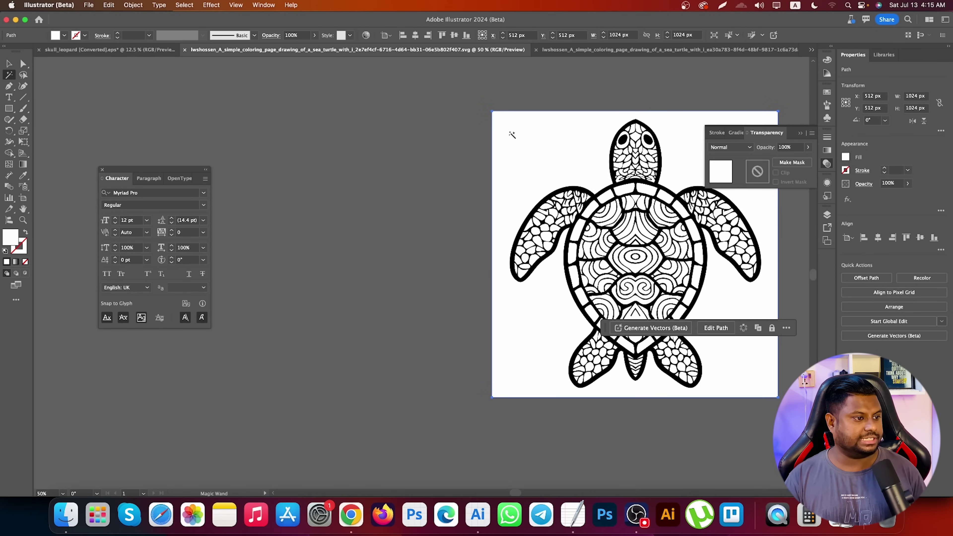
left_click(513, 135)
key("Delete")
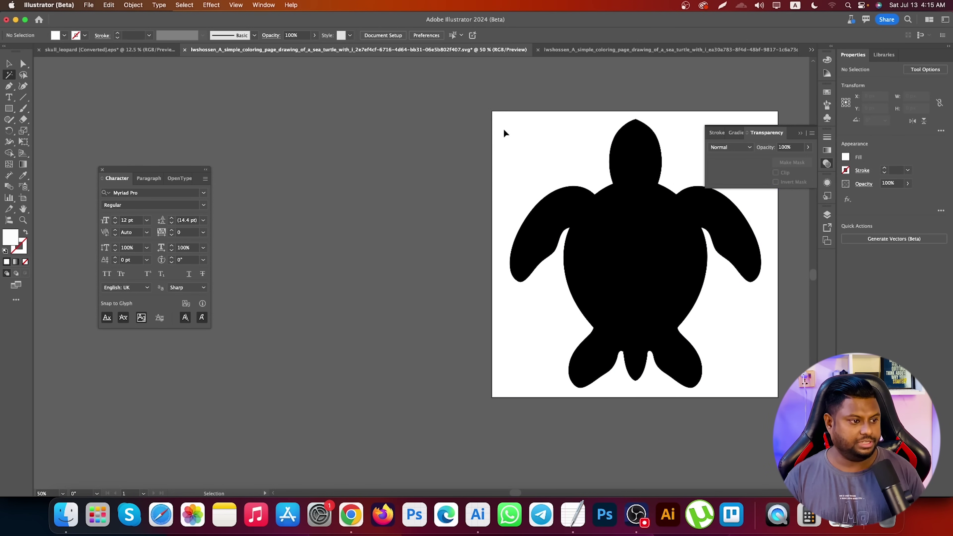
key("super+z")
double_click(9, 76)
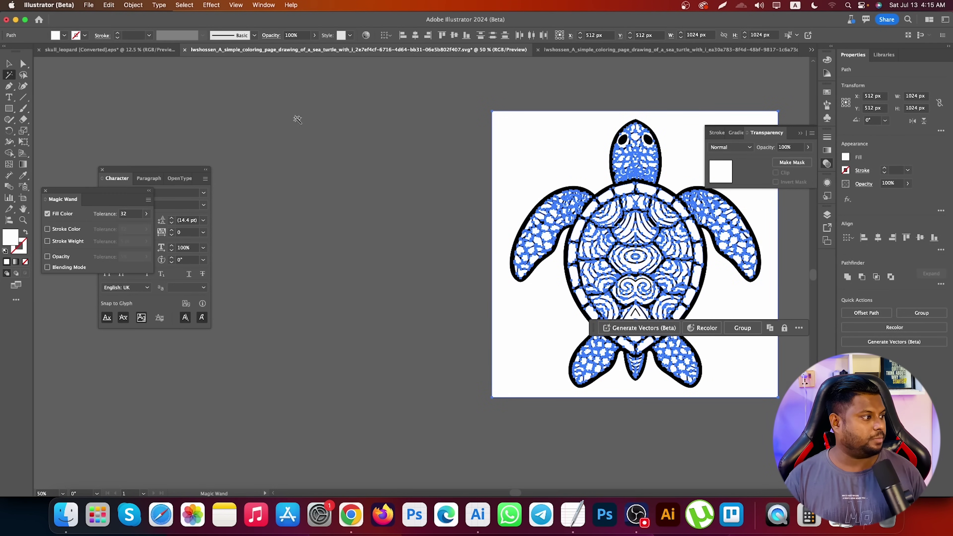
left_click_drag(88, 192, 353, 146)
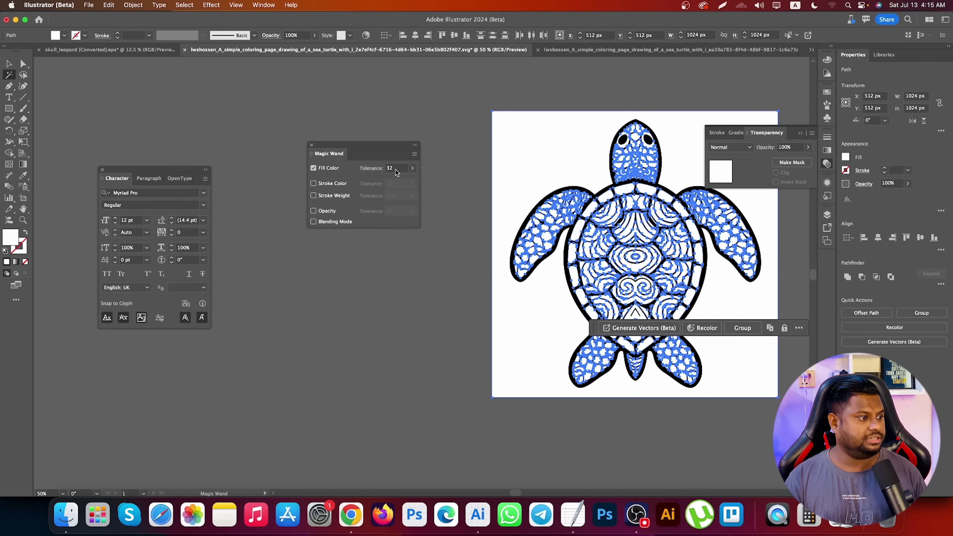
type("1")
left_click(429, 100)
left_click(536, 133)
key("Delete")
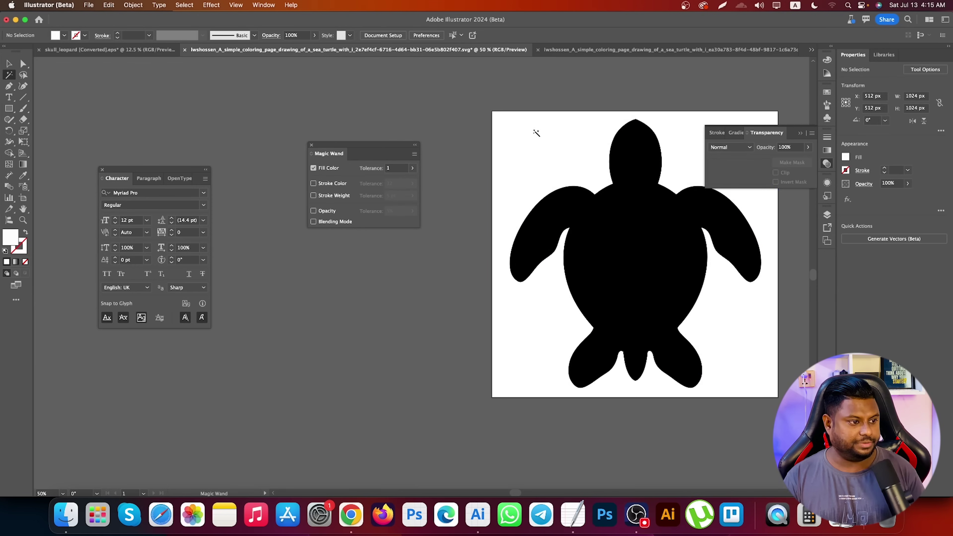
key("cmd+z")
key("v")
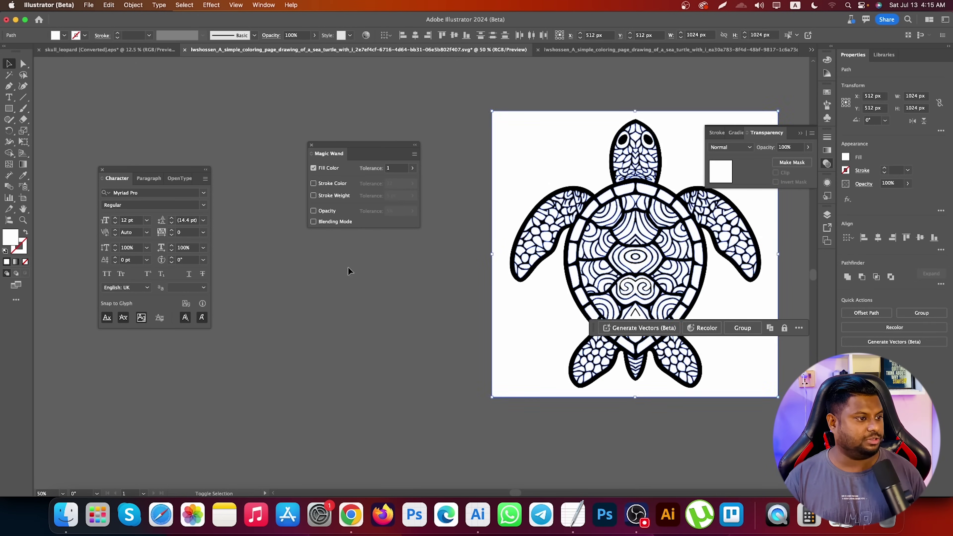
Delete the white background square and move the turtle off the artboard.
scroll(420, 307, "down", 2)
left_click(474, 355)
left_click_drag(471, 240, 256, 298)
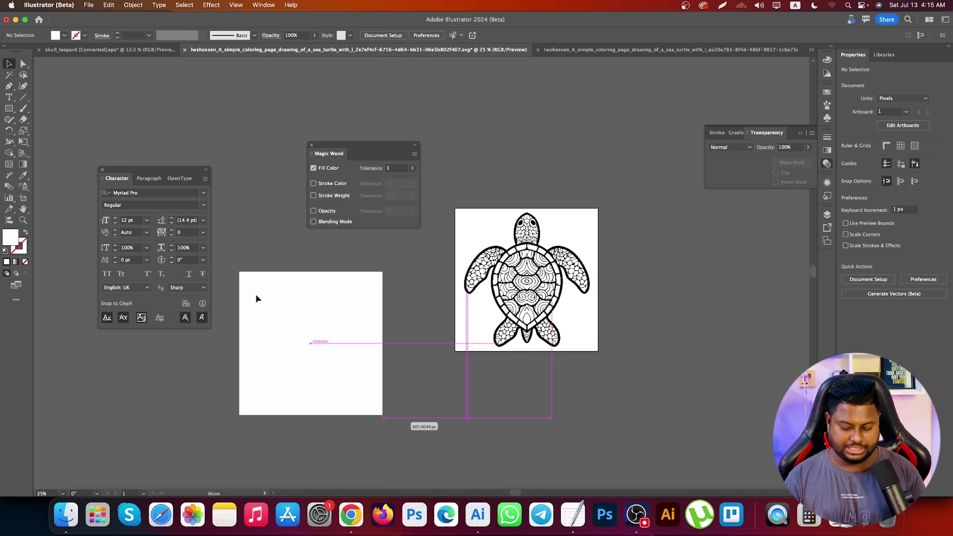
key("Delete")
left_click_drag(534, 274, 360, 330)
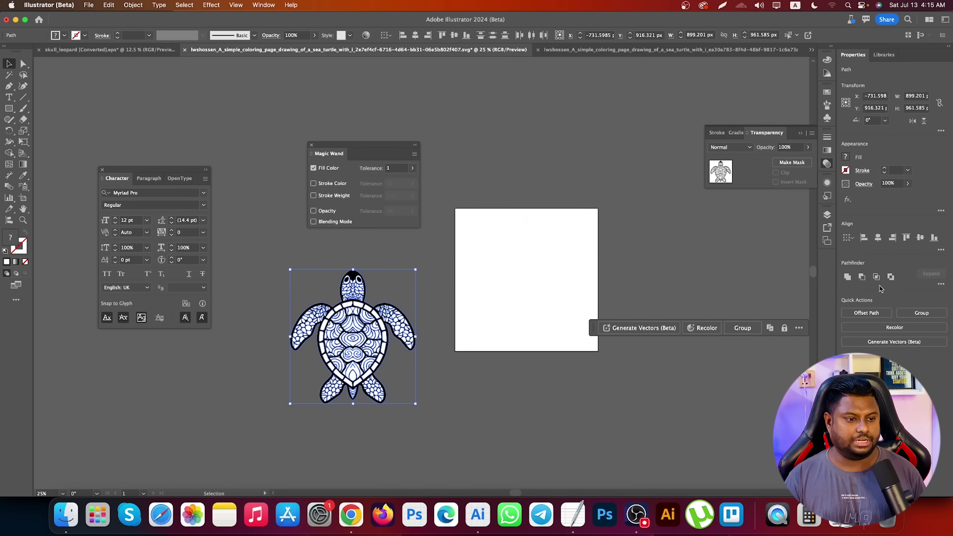
Apply Pathfinder Divide, then Magic Wand-select and delete the turtle's white fill areas.
left_click(941, 285)
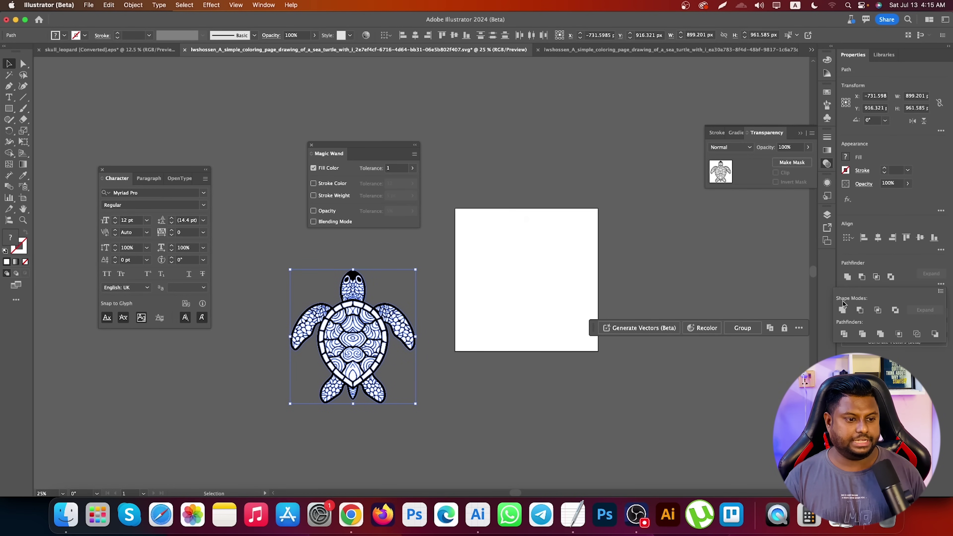
left_click(843, 334)
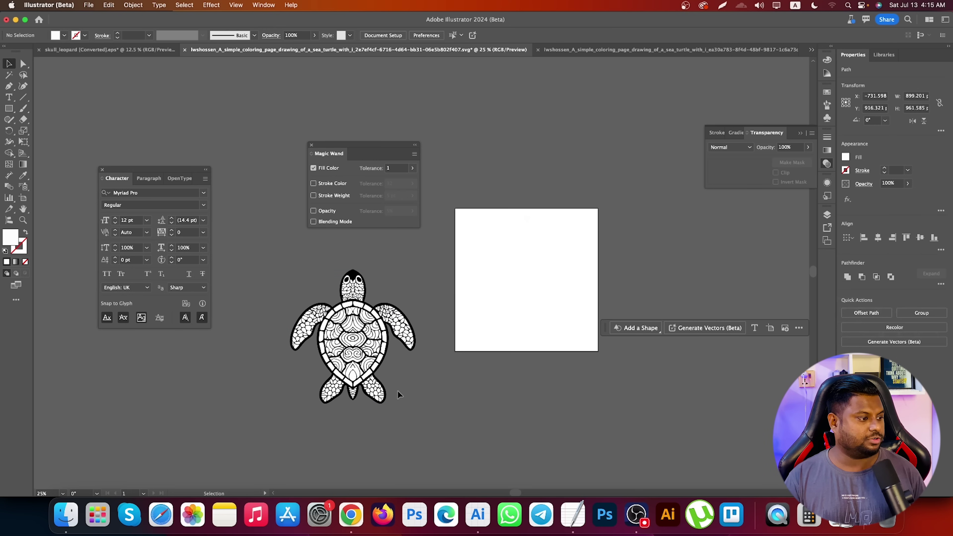
left_click(395, 393)
scroll(315, 335, "up", 3)
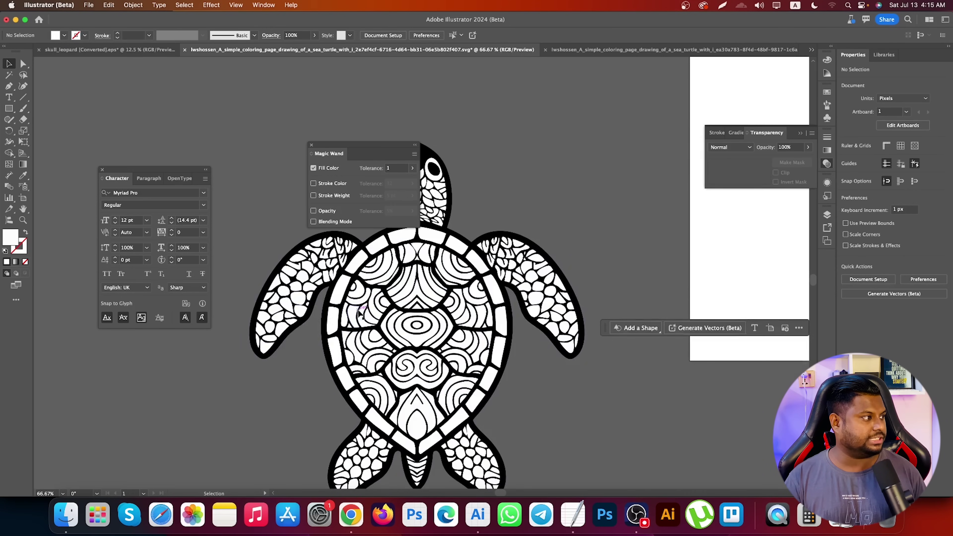
left_click(8, 75)
left_click(378, 245)
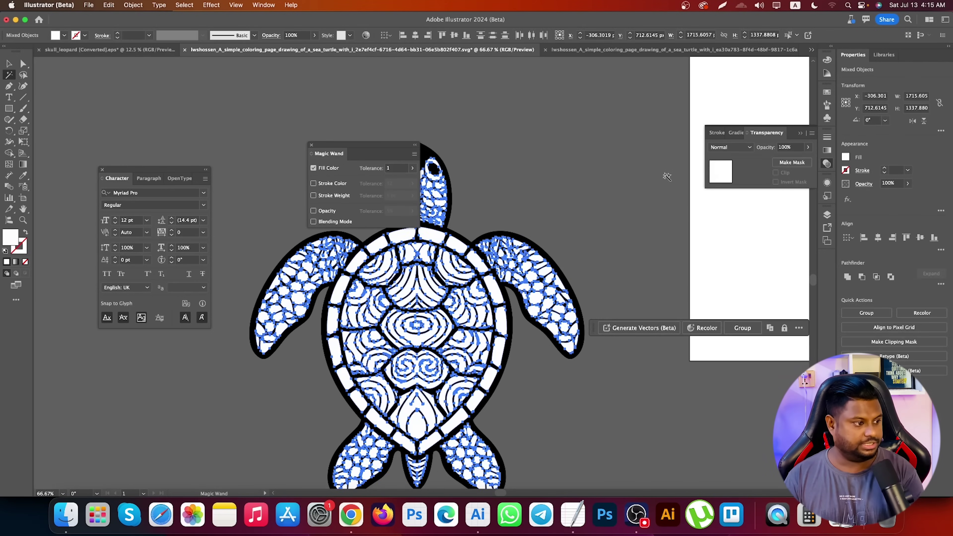
key("Delete")
scroll(660, 234, "down", 2)
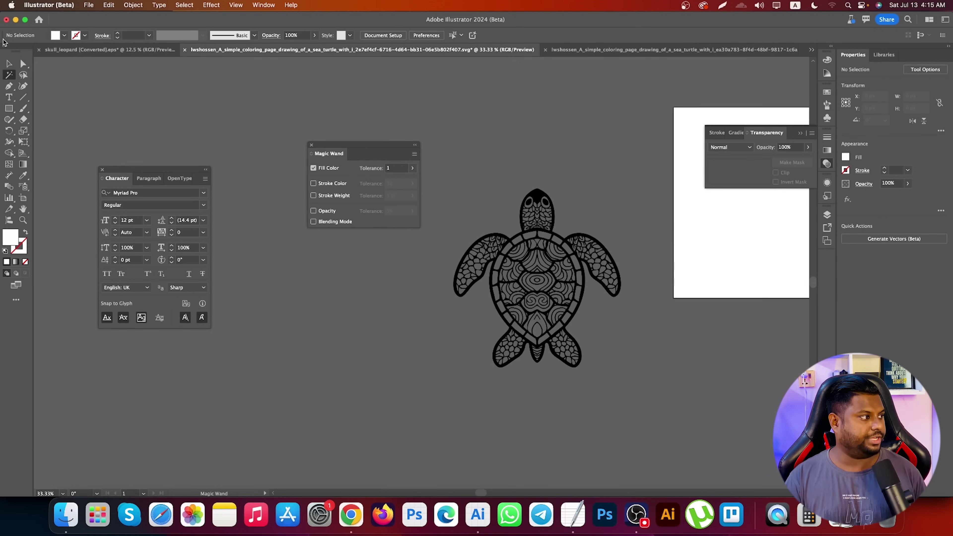
Go to the Midjourney Discord tab and close the turtle image preview.
left_click(351, 515)
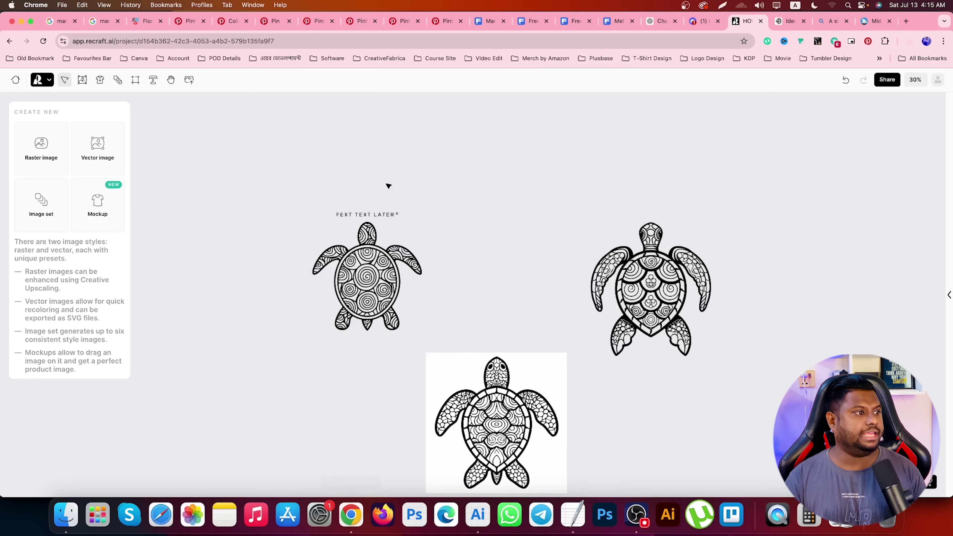
left_click(701, 21)
left_click(283, 260)
Scroll up to the /describe results and select the first leopard-face prompt's text.
scroll(330, 197, "up", 5)
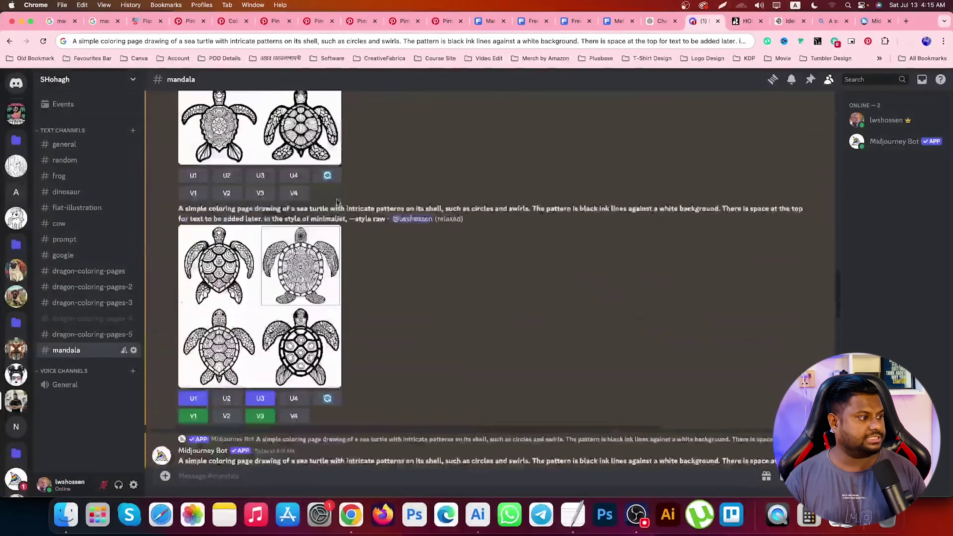
scroll(334, 200, "up", 5)
scroll(339, 202, "up", 3)
scroll(339, 202, "down", 10)
scroll(327, 223, "down", 10)
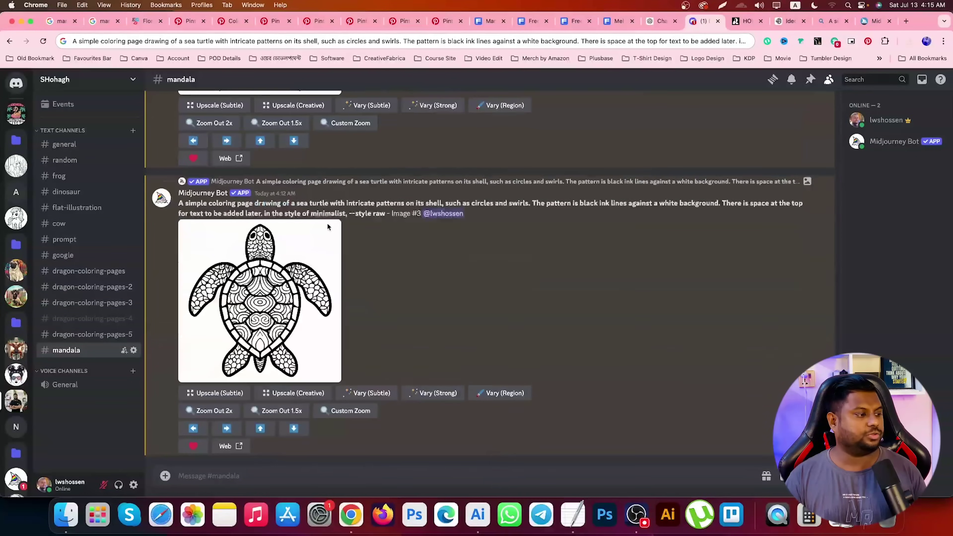
scroll(322, 223, "up", 4)
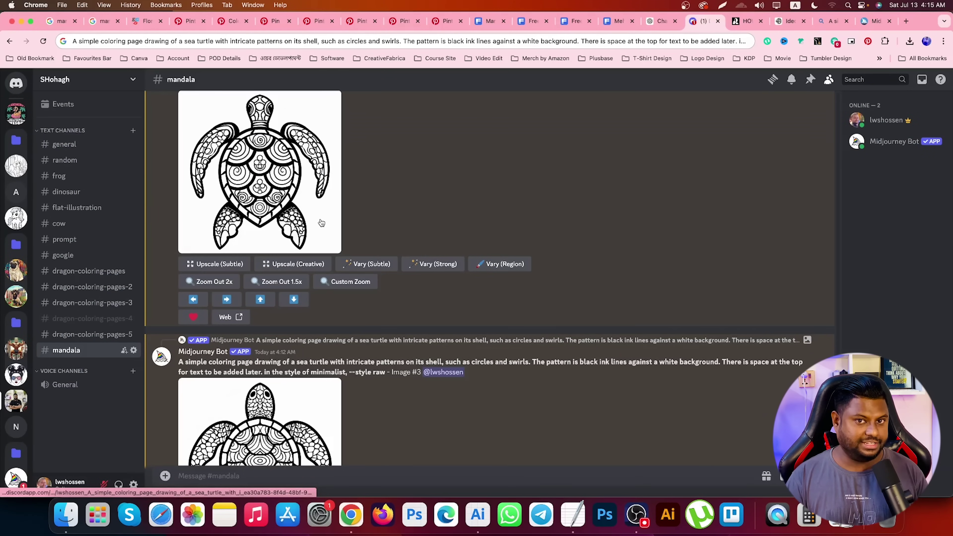
scroll(322, 223, "up", 2)
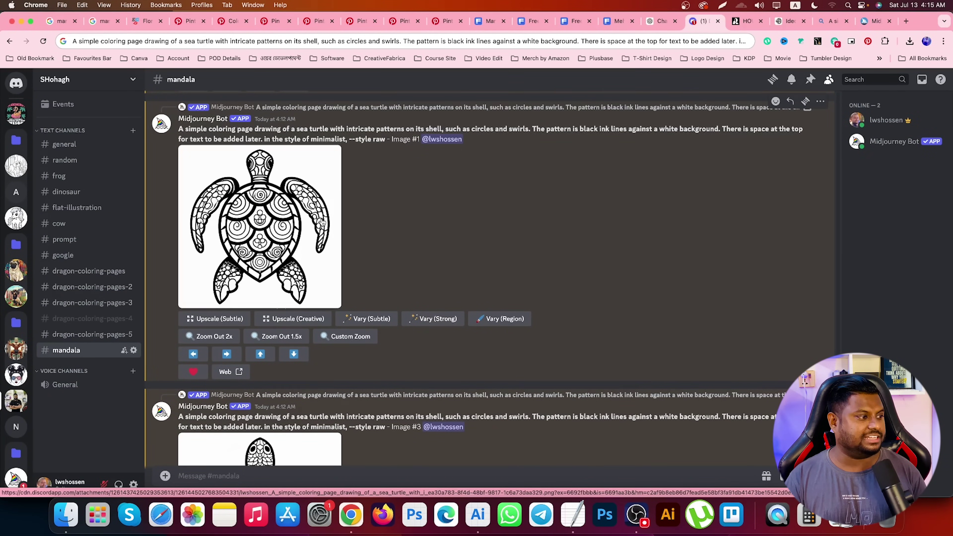
scroll(322, 223, "up", 3)
scroll(308, 214, "up", 3)
scroll(285, 202, "up", 3)
scroll(285, 202, "up", 3)
scroll(262, 183, "up", 3)
scroll(255, 225, "up", 3)
scroll(240, 313, "up", 3)
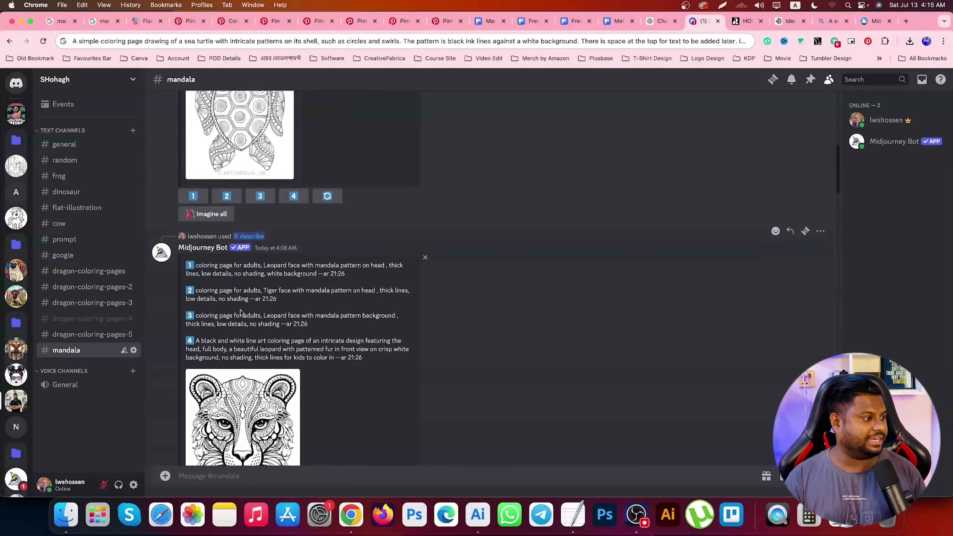
scroll(240, 313, "down", 1)
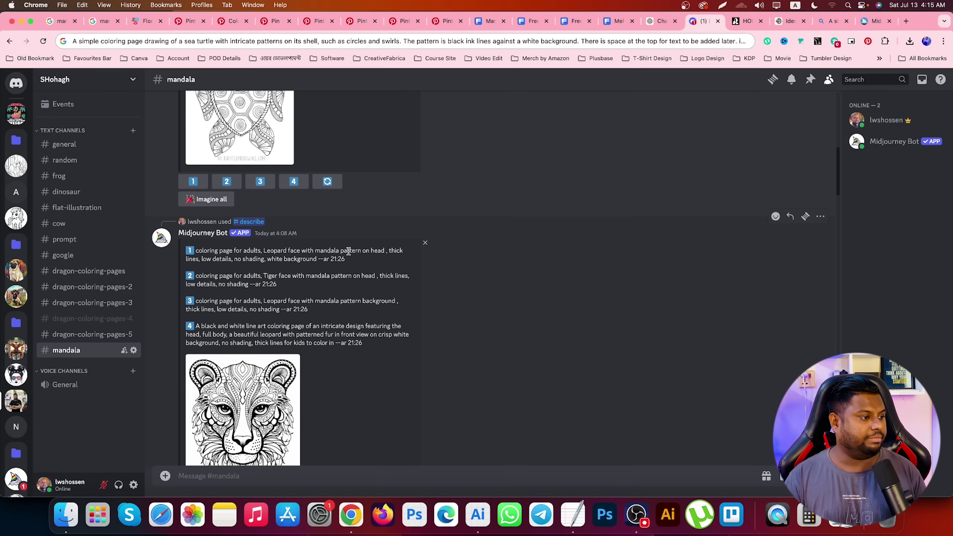
left_click_drag(317, 260, 197, 252)
key("super+c")
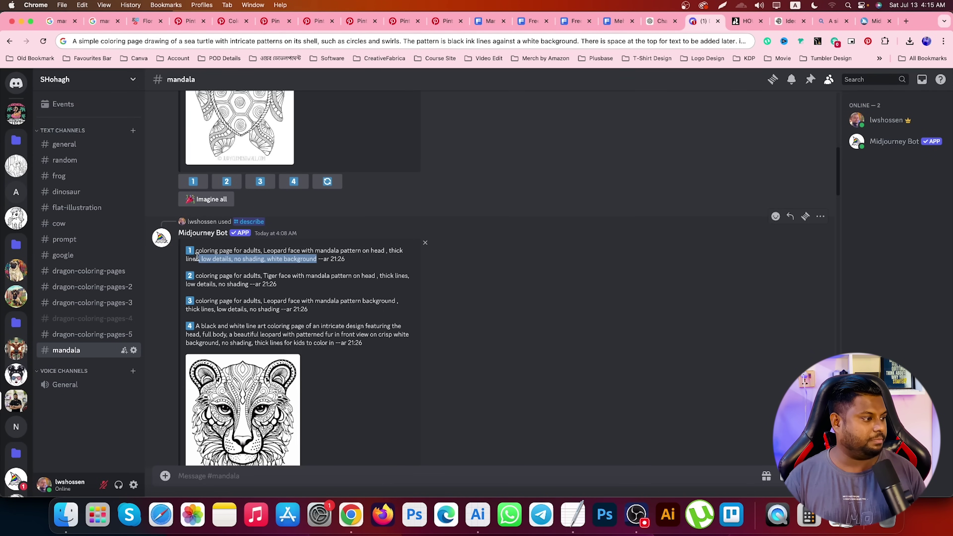
Paste the leopard-face prompt into the TextEdit notes below the turtle prompt at 22 pt.
left_click(573, 514)
left_click(601, 370)
key("super+v")
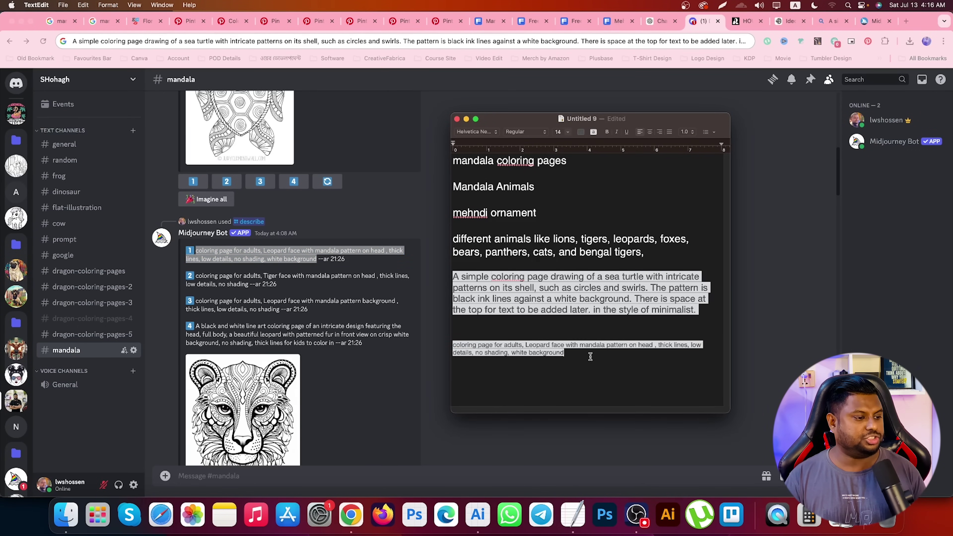
left_click_drag(587, 360, 440, 345)
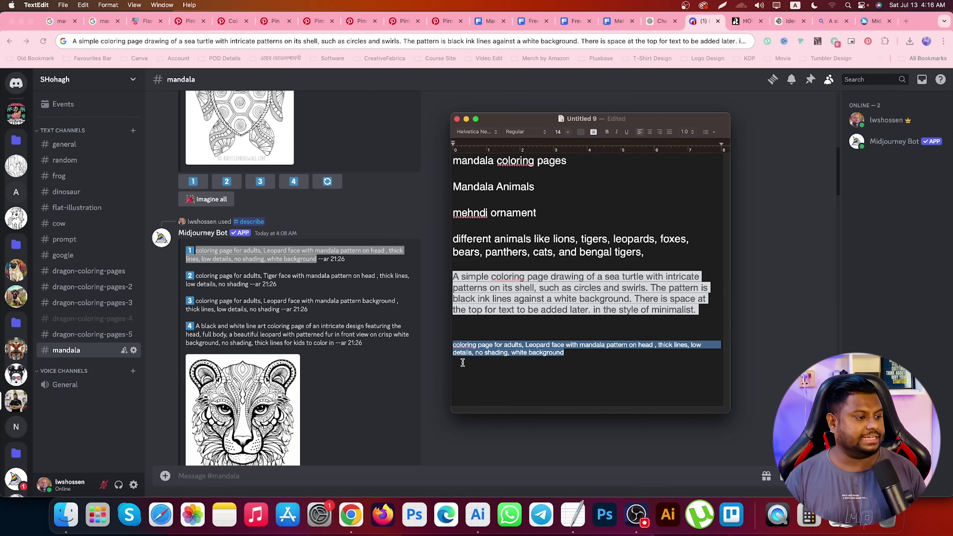
key("super+plus")
key("super+plus")
key("super+plus")
key("super+plus")
key("super+plus")
key("super+plus")
key("super+plus")
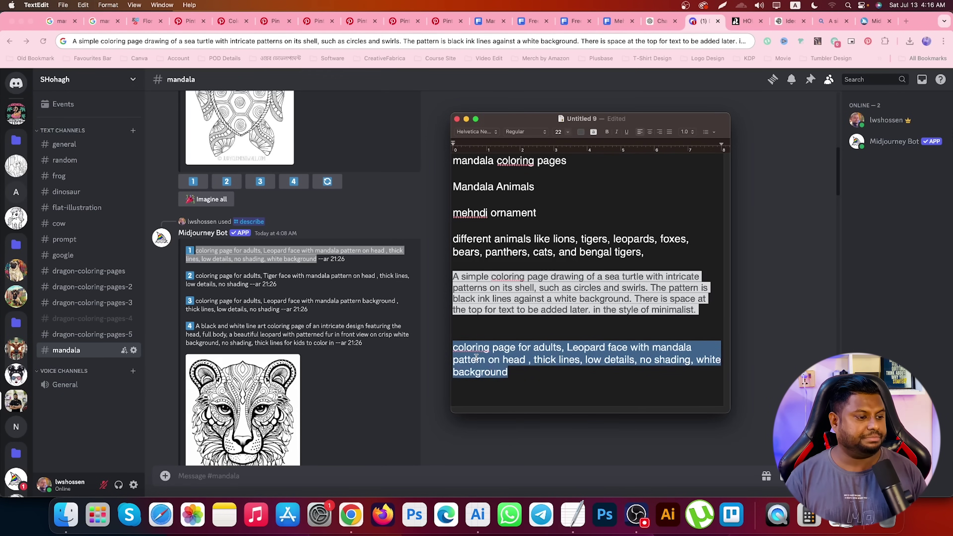
Change 'Leopard' to 'Lion' and select the edited Lion face prompt paragraph.
left_click(629, 359)
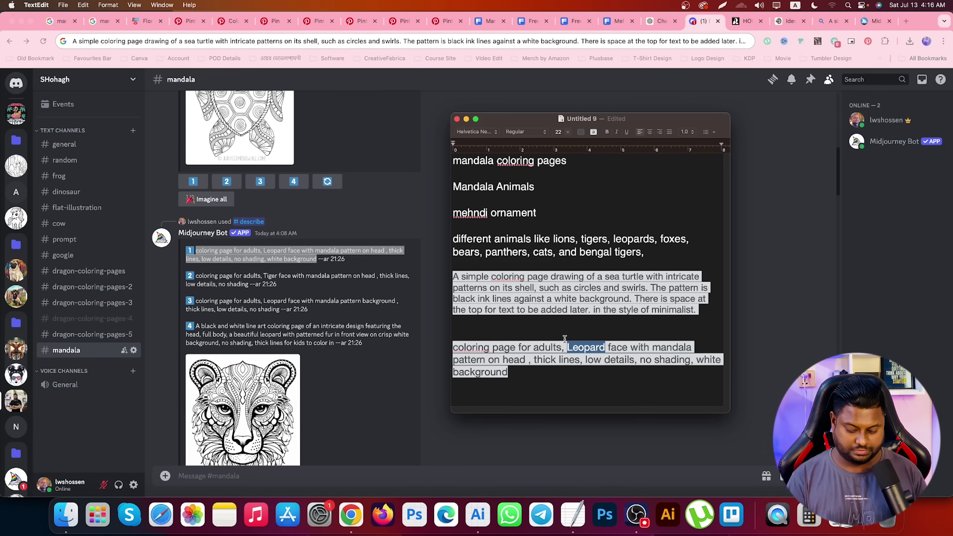
type("Lion")
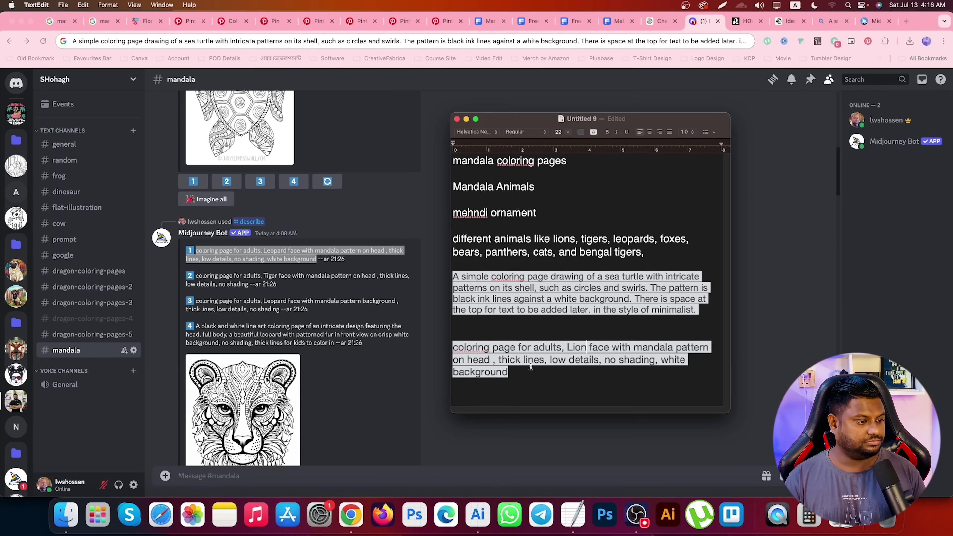
left_click_drag(520, 374, 443, 345)
key("super+c")
left_click(443, 344)
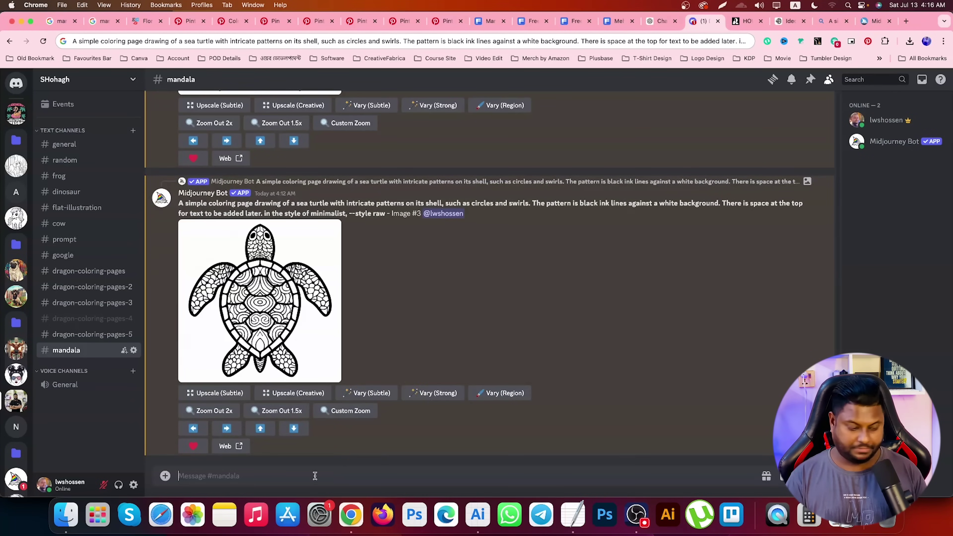
Submit the Lion face prompt to /imagine twice, the second with --style raw.
type("/")
key("Return")
key("super+v")
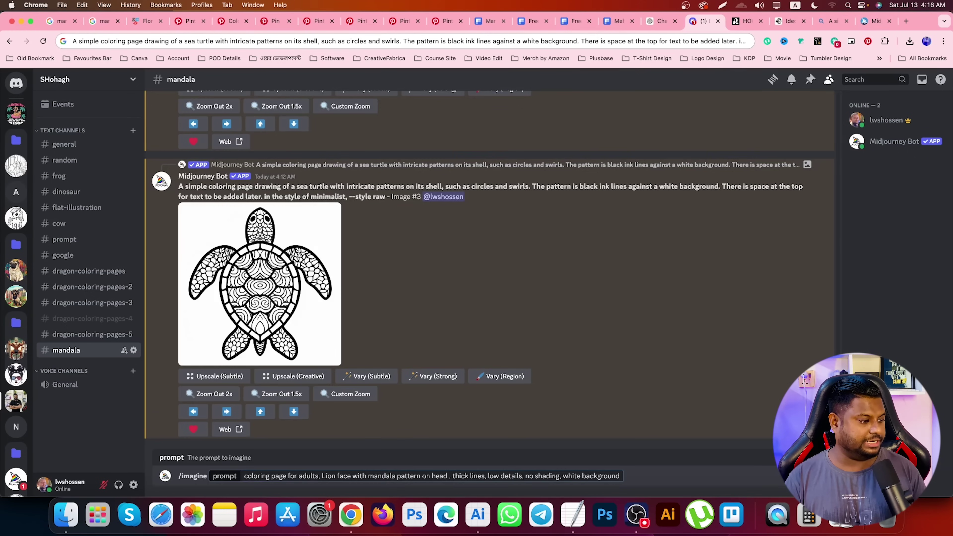
key("Return")
type("/imagine prompt")
key("Return")
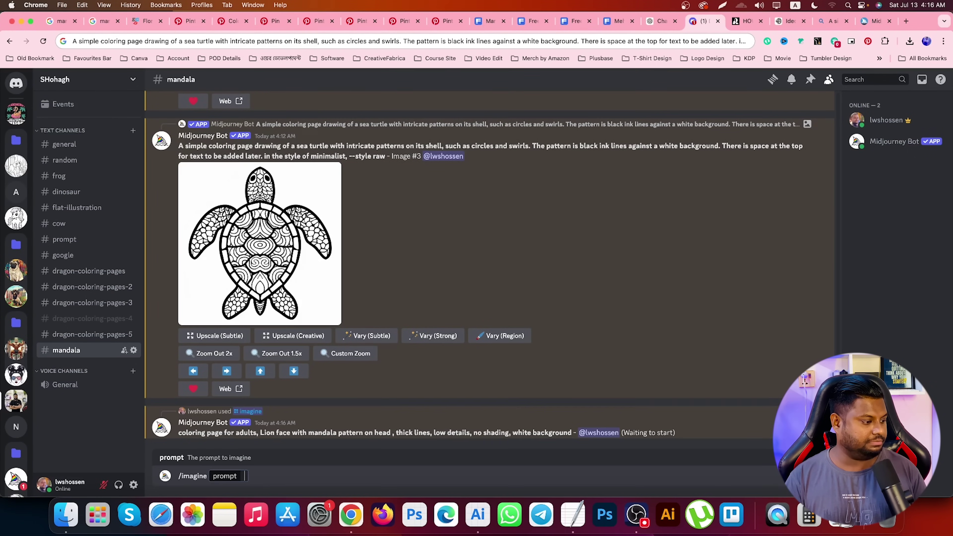
key("super+v")
type(",")
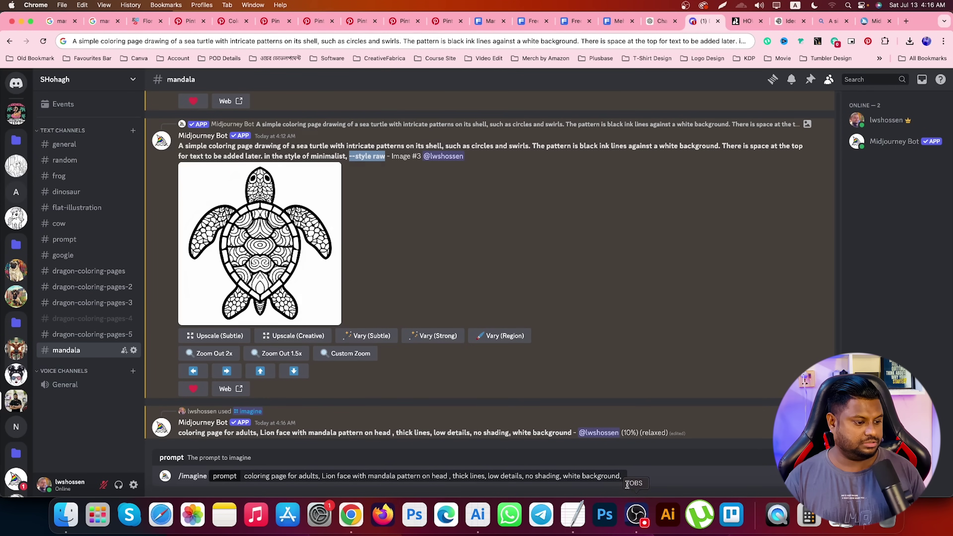
left_click(626, 475)
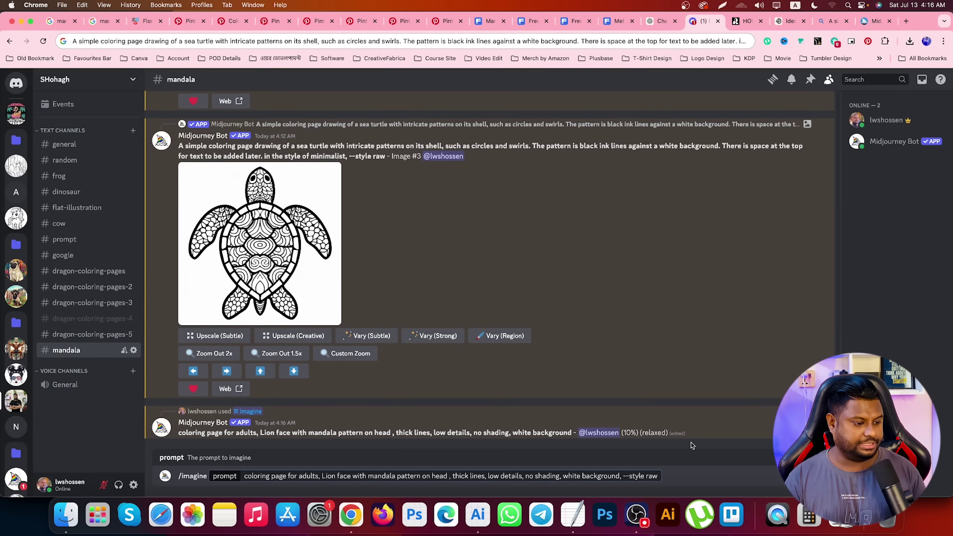
key("Return")
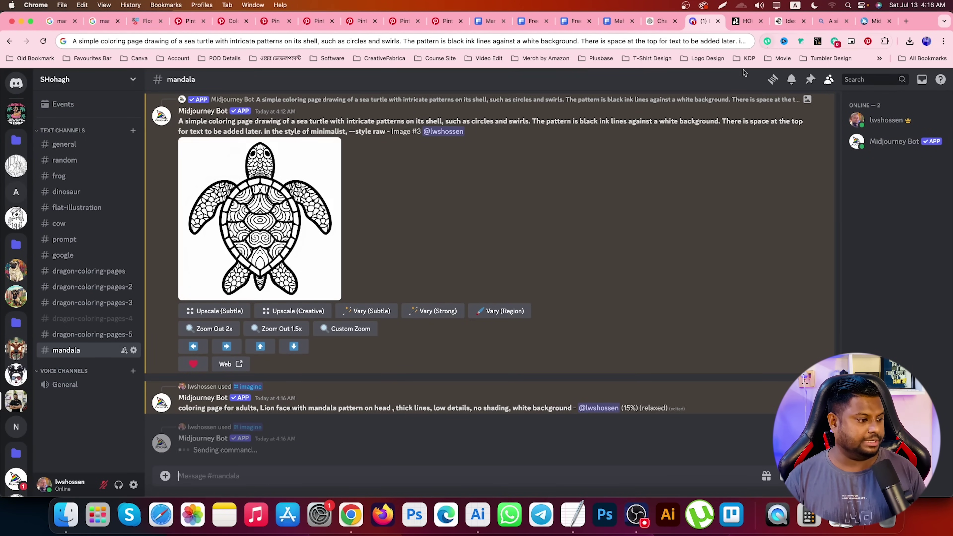
Select the Lion prompt text in chat, then select all three turtle designs in Recraft.
left_click_drag(178, 409, 569, 406)
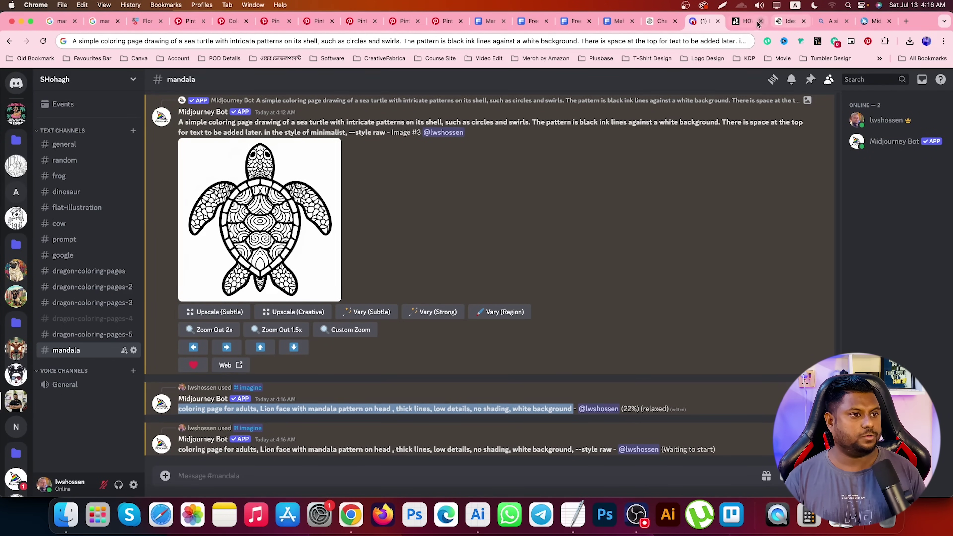
left_click(743, 22)
left_click_drag(308, 166, 754, 488)
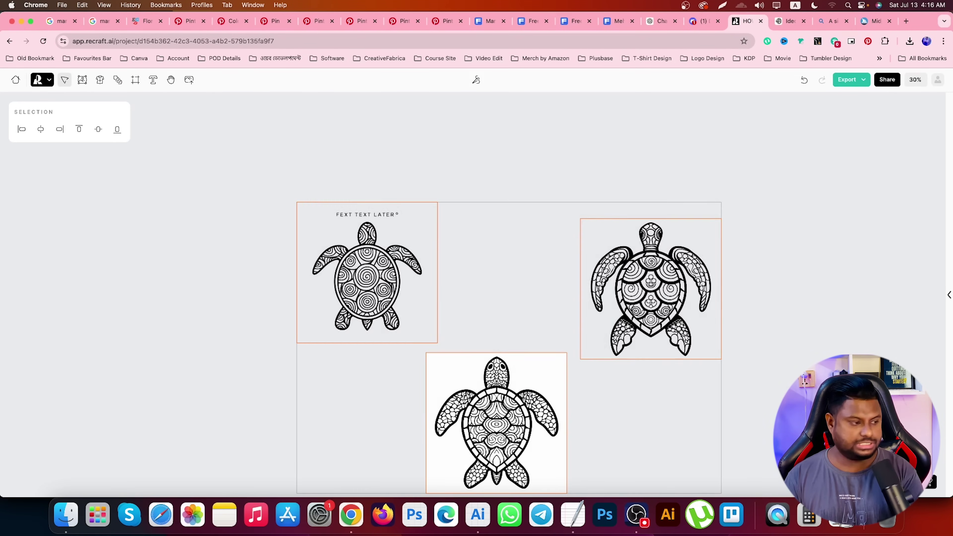
Delete the turtles and generate a Vector art image from the lion-face prompt.
key("Delete")
left_click(99, 126)
key("super+a")
key("super+v")
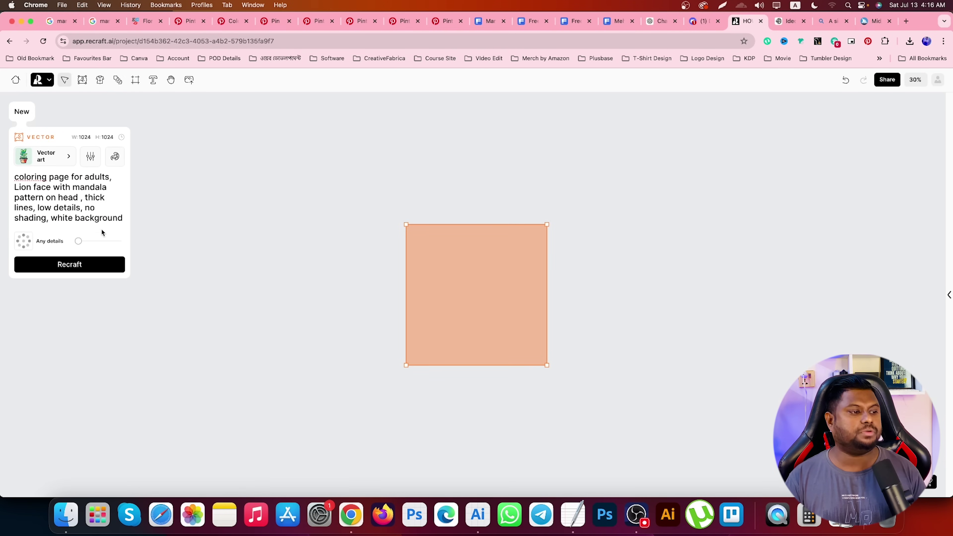
left_click(107, 265)
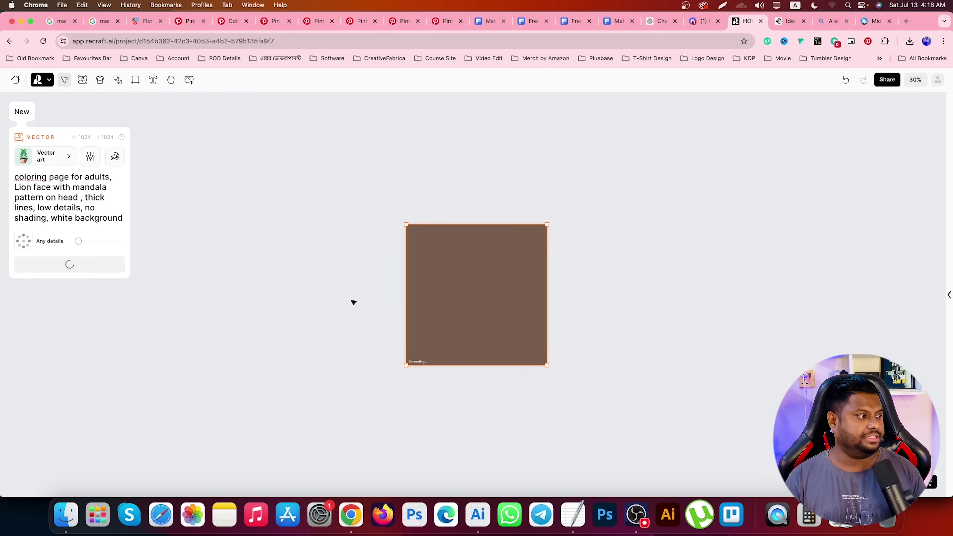
left_click(503, 294)
left_click(385, 207)
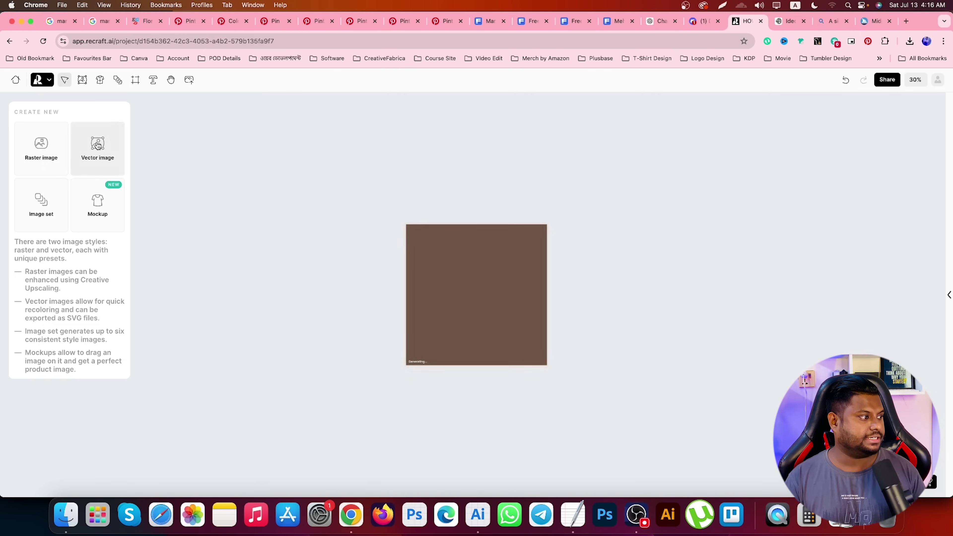
Generate a second lion image with the same prompt in Line art style.
left_click(98, 148)
left_click(57, 161)
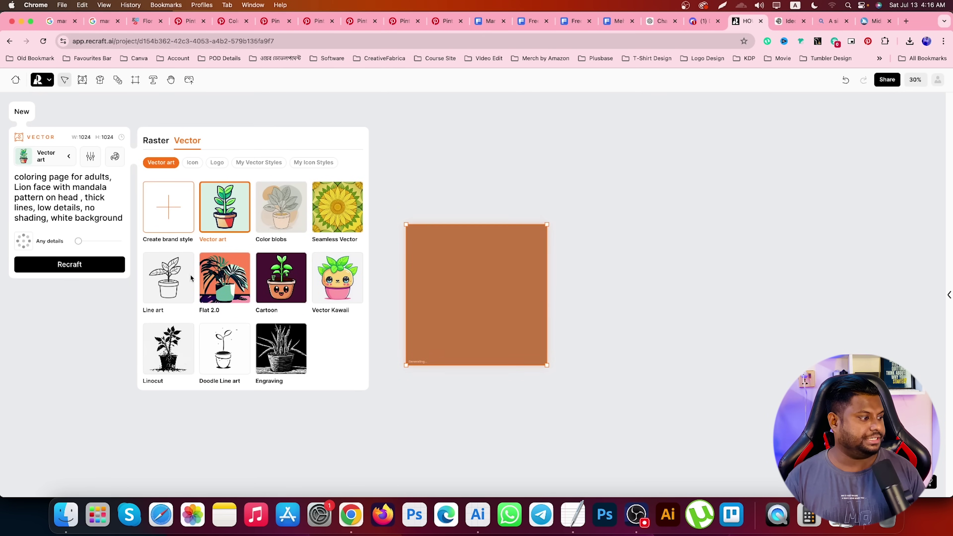
left_click(168, 279)
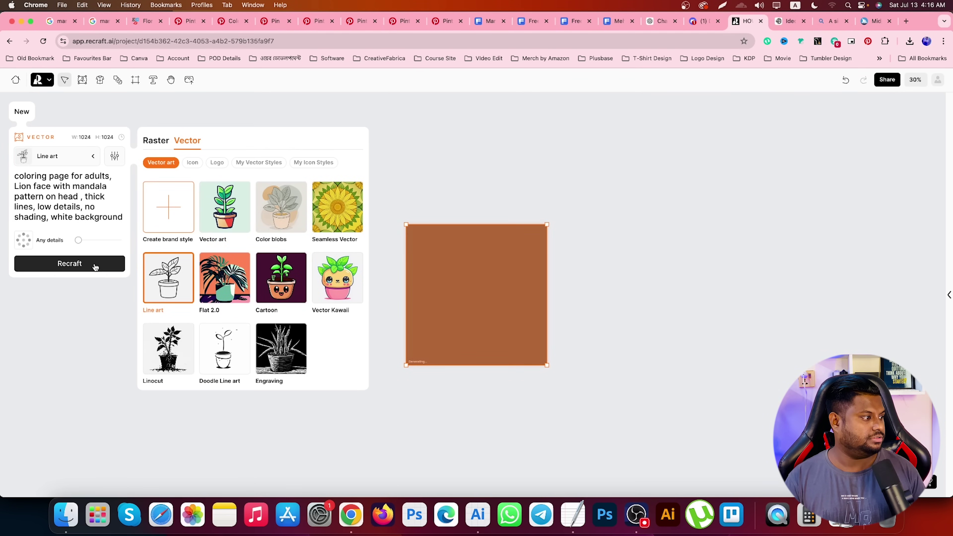
left_click(96, 265)
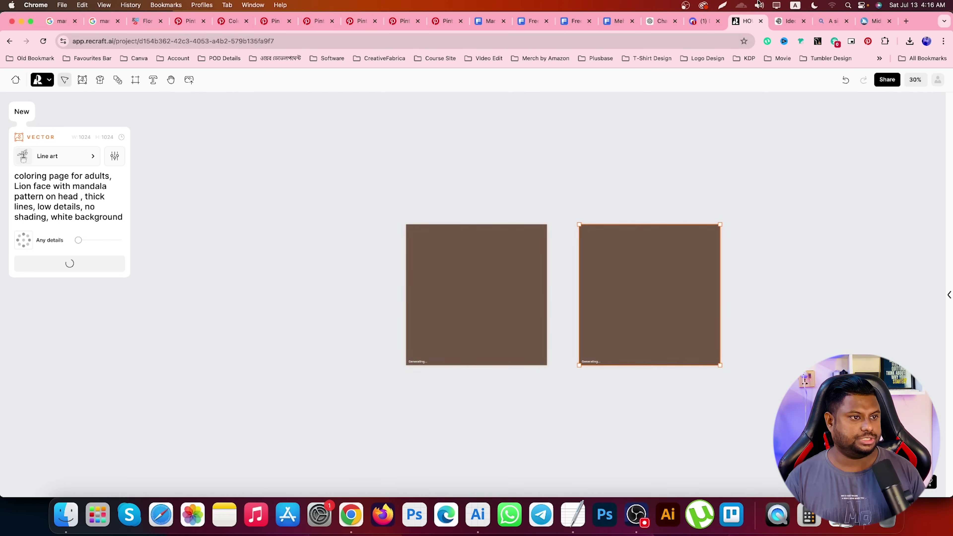
Paste the lion-face mandala prompt into Ideogram and generate images.
left_click(788, 21)
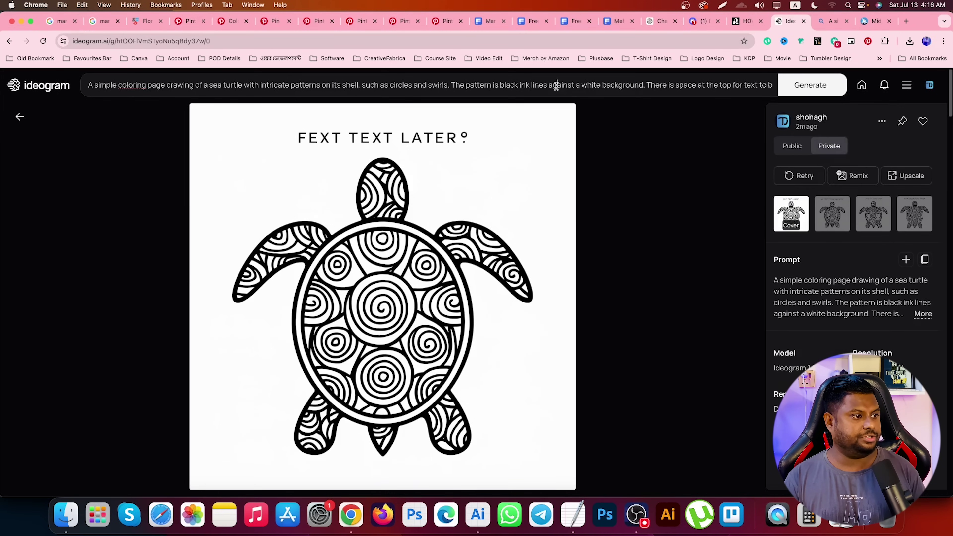
left_click(557, 86)
key("super+v")
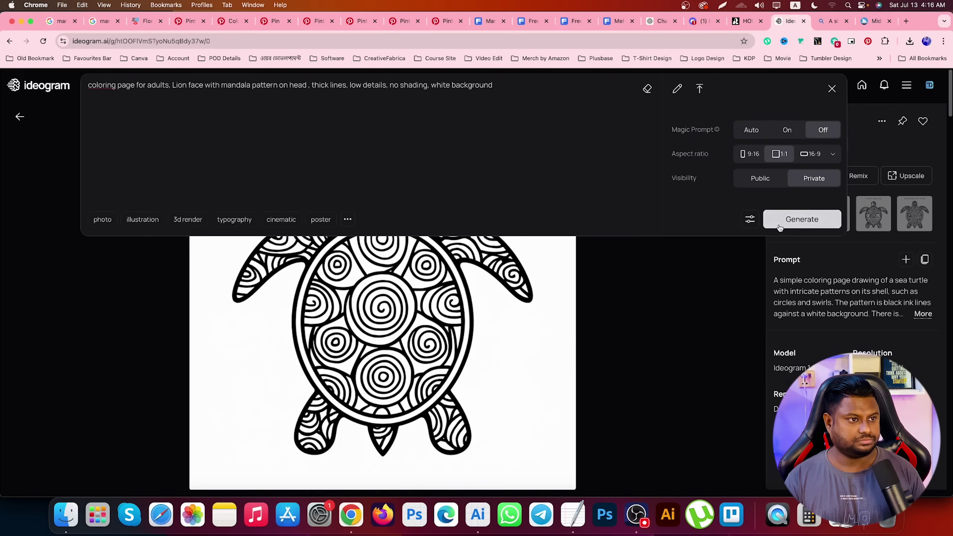
left_click(802, 219)
left_click(825, 22)
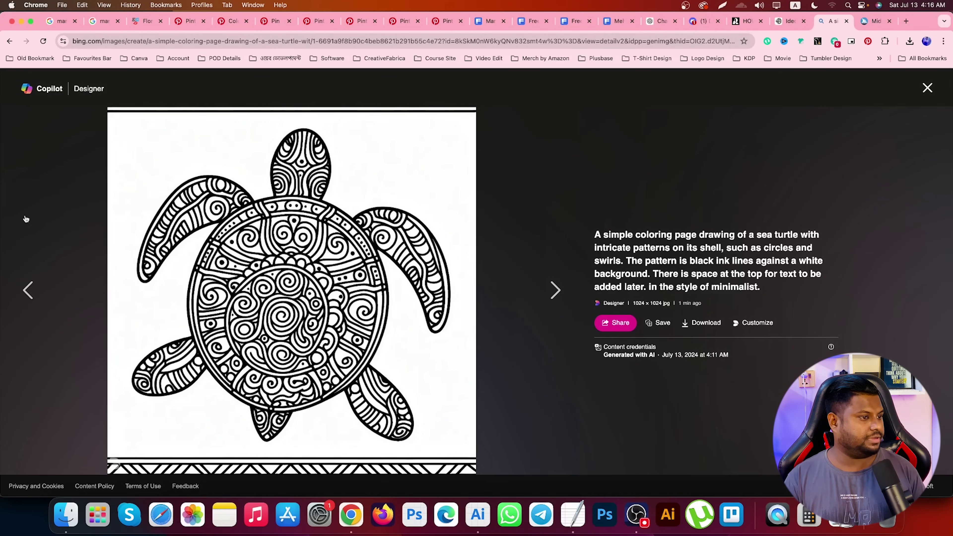
Replace Bing Image Creator's turtle prompt with the lion-face mandala prompt and create images.
left_click(928, 87)
triple_click(379, 123)
key("super+v")
left_click(829, 121)
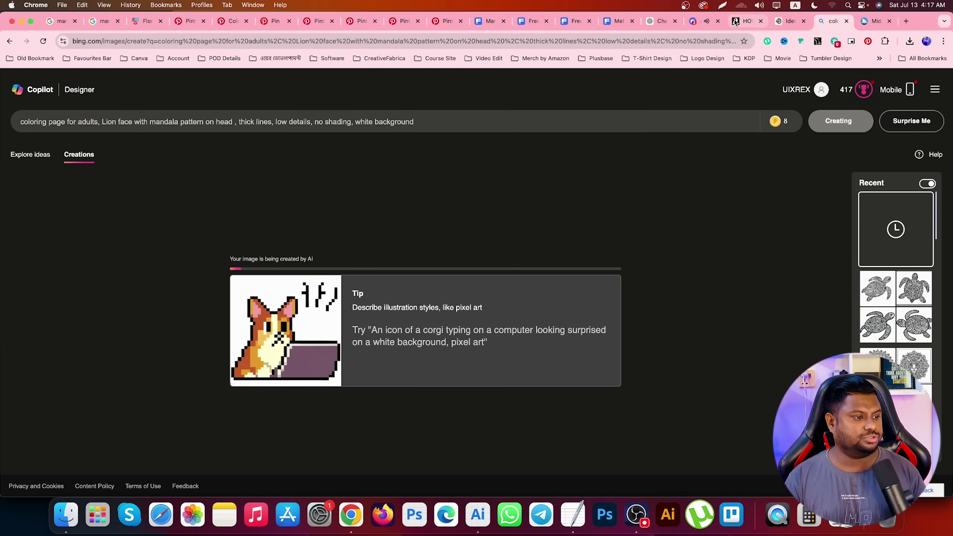
left_click(745, 21)
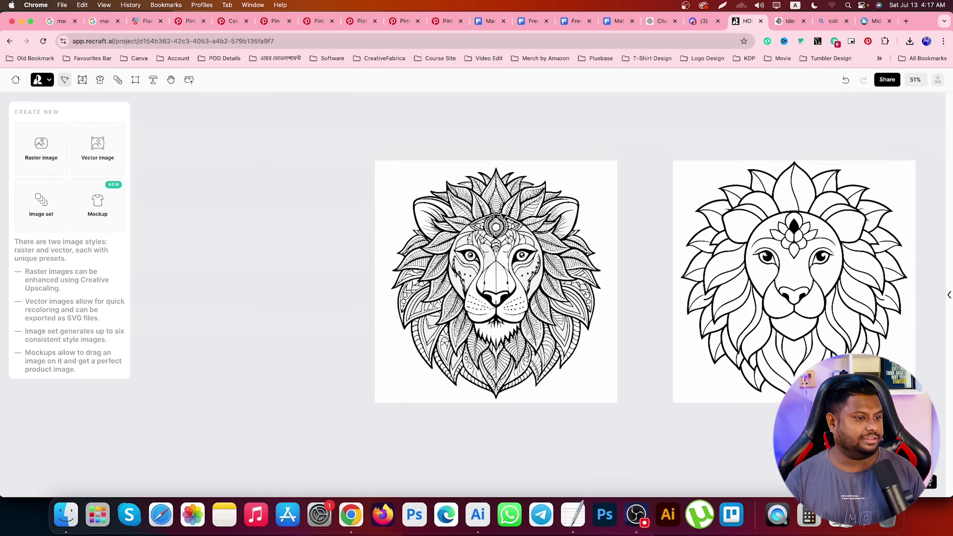
Reposition the vector-art lion and add its second variation.
scroll(336, 217, "down", 5)
mouse_move(469, 229)
left_mouse_down()
mouse_move(366, 230)
mouse_move(455, 177)
left_mouse_up()
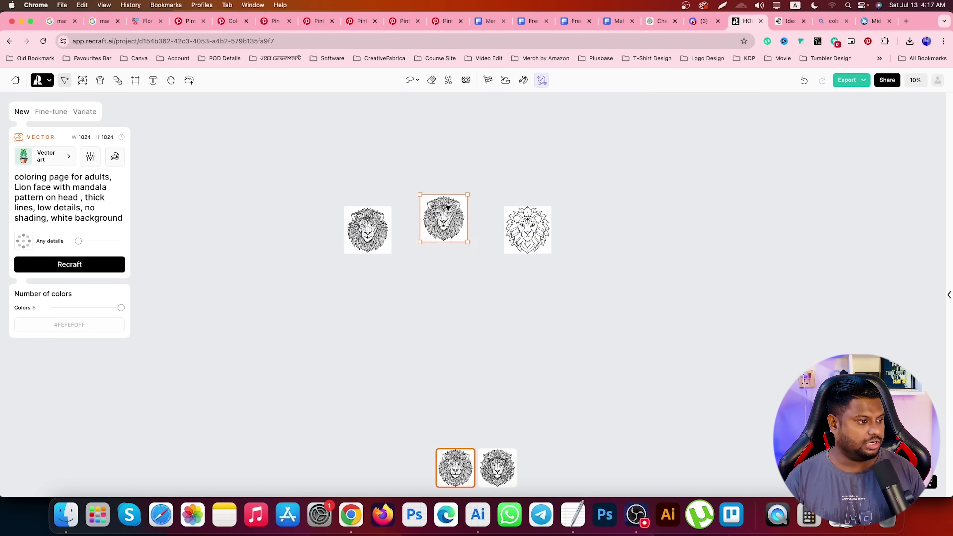
left_click(509, 474)
scroll(435, 175, "up", 5)
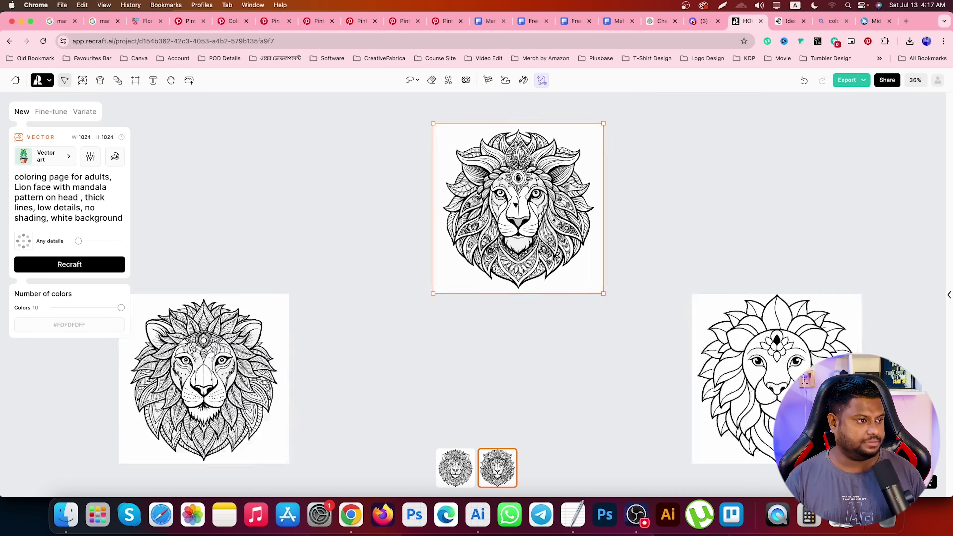
scroll(368, 291, "down", 3)
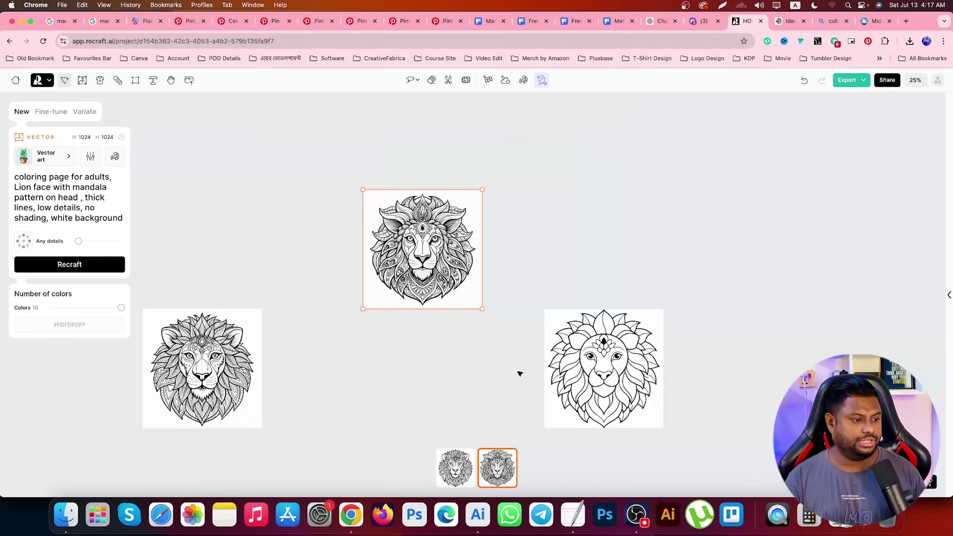
Duplicate the line-art lion as its second variation, then check Ideogram and Bing results.
left_click(619, 400)
left_click_drag(619, 400, 602, 259)
key("super+d")
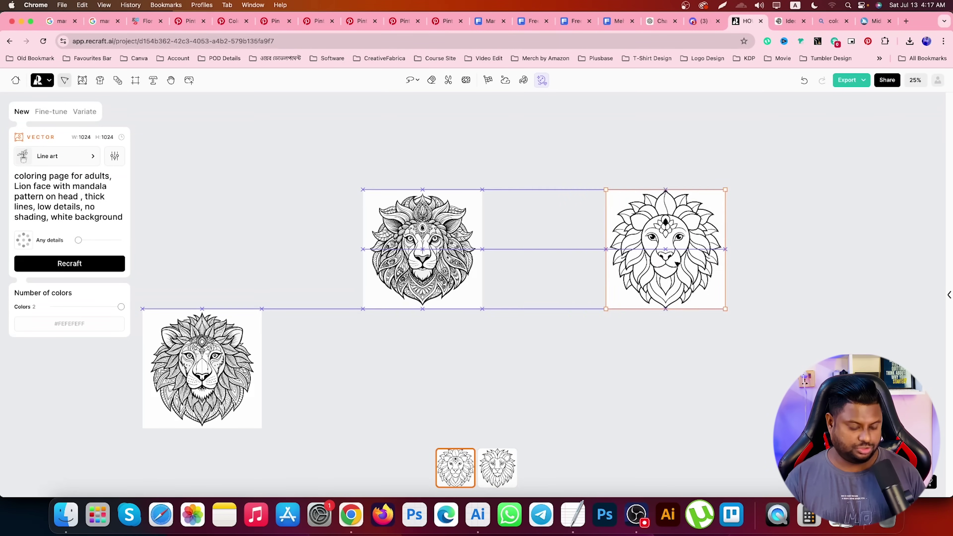
left_click(498, 468)
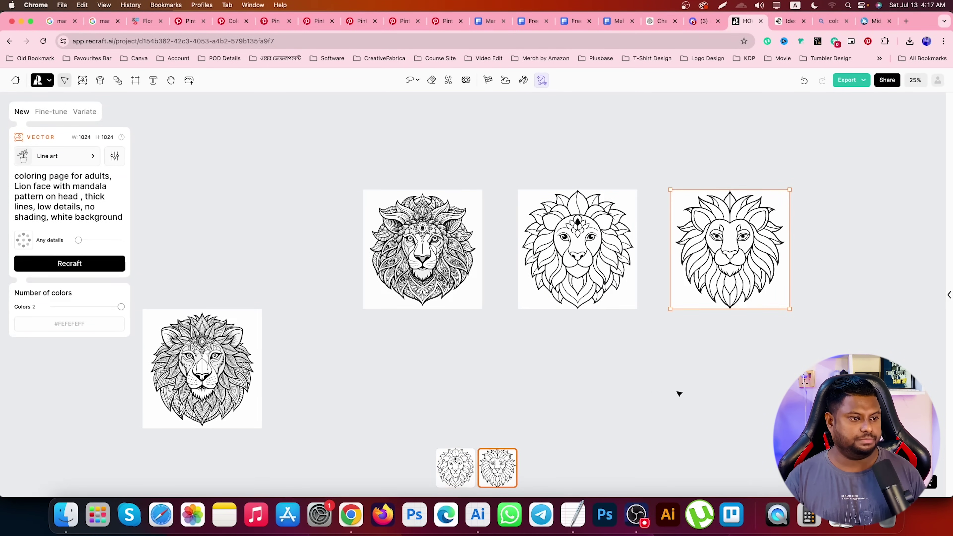
left_click(679, 392)
left_click(788, 22)
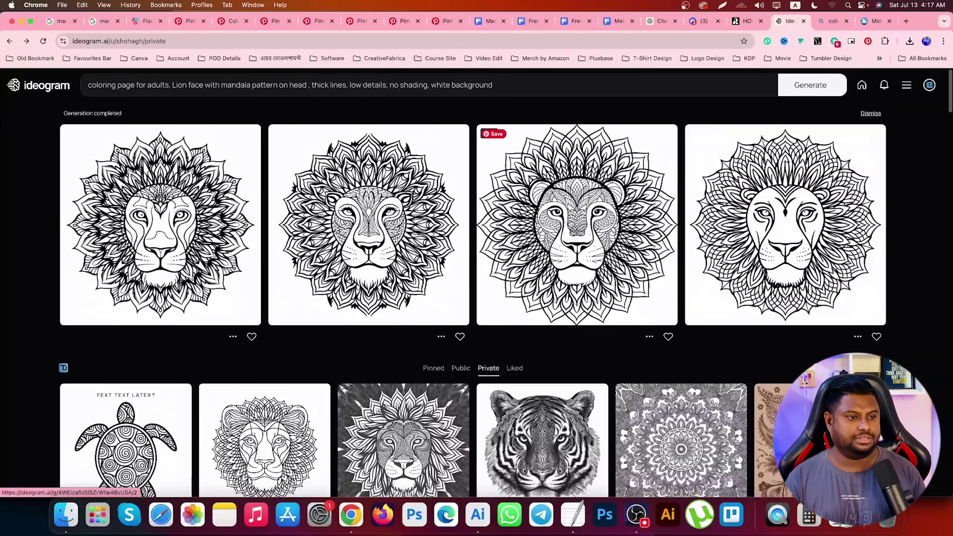
key("ctrl+Tab")
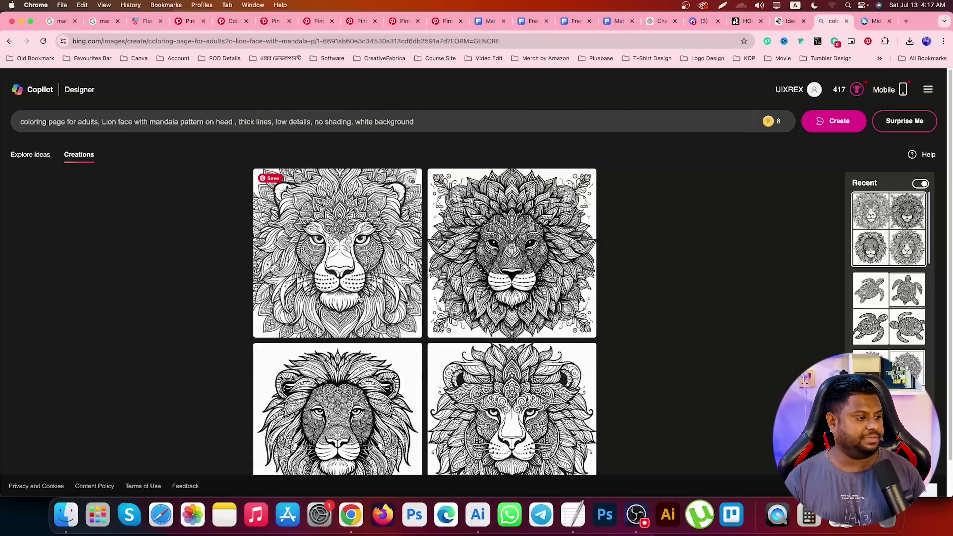
Open one generated Bing lion coloring page full size, then return to the Freepik mandala pages.
left_click(364, 356)
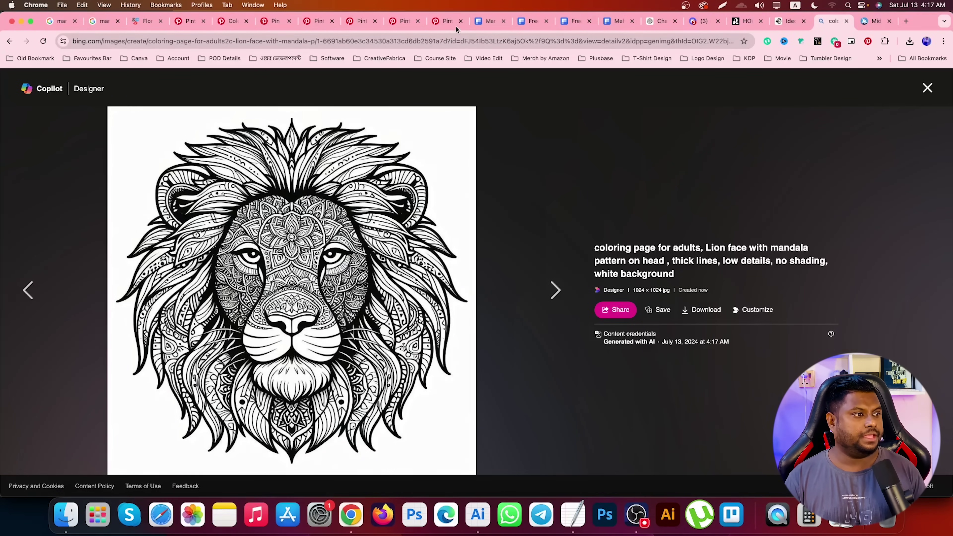
left_click(488, 21)
Copy the floral mandala image from the Freepik vector page.
left_click(530, 22)
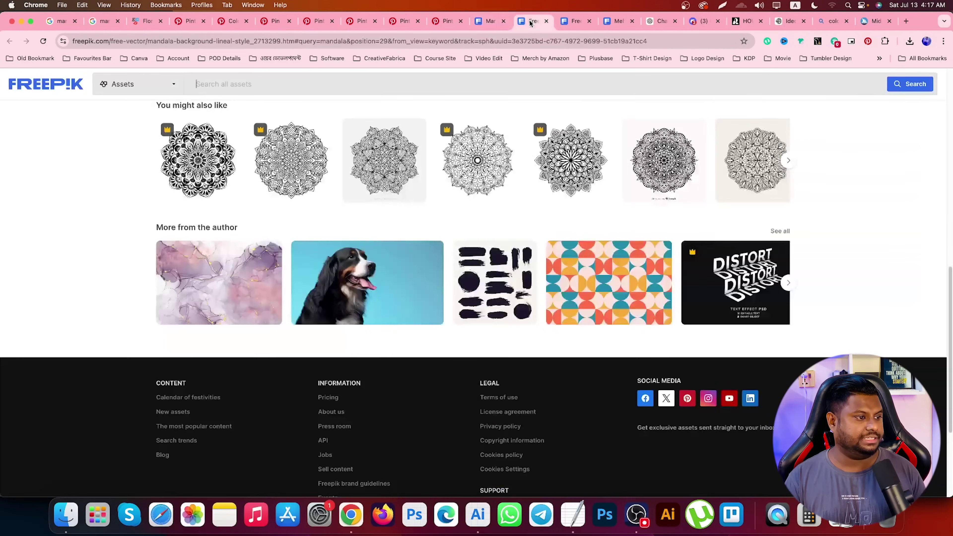
scroll(298, 277, "up", 3)
scroll(405, 286, "up", 2)
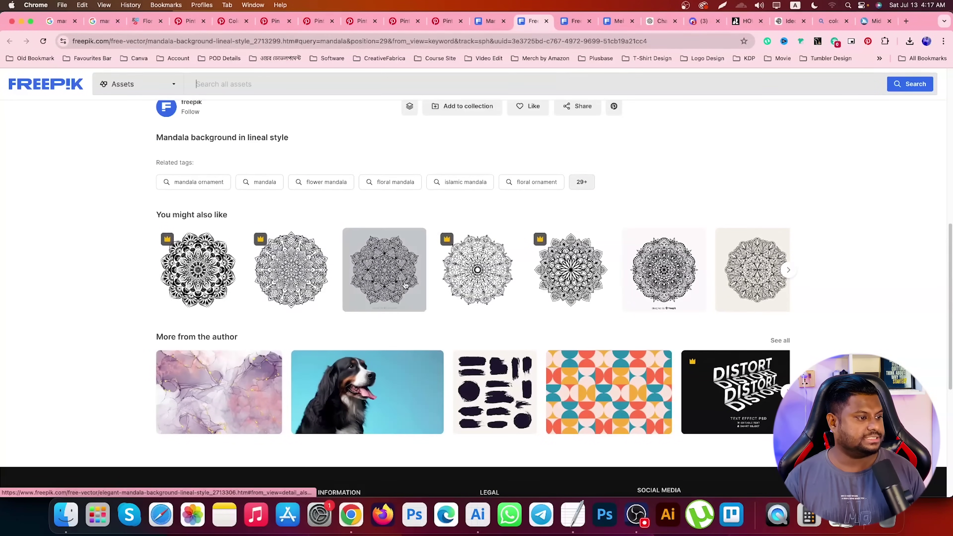
key("ctrl+Tab")
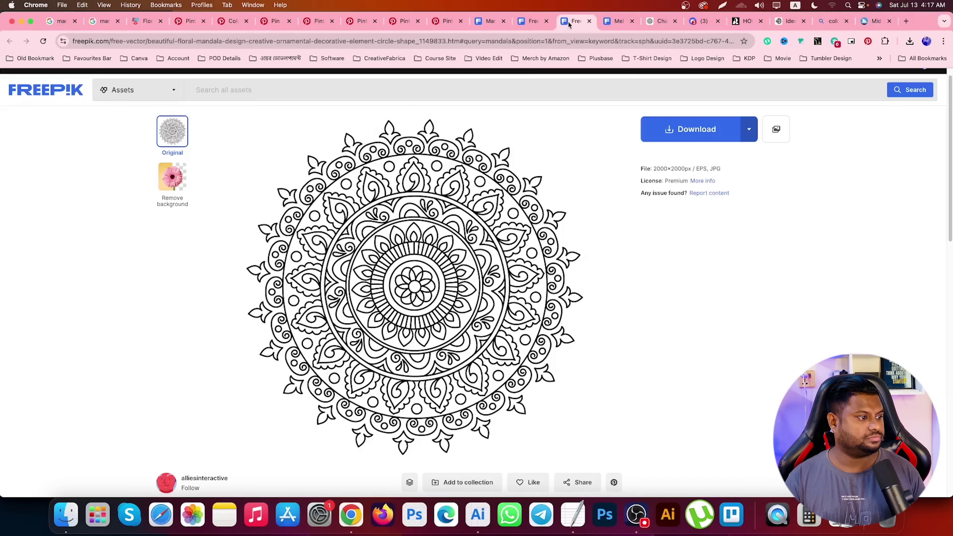
right_click(395, 238)
left_click(418, 264)
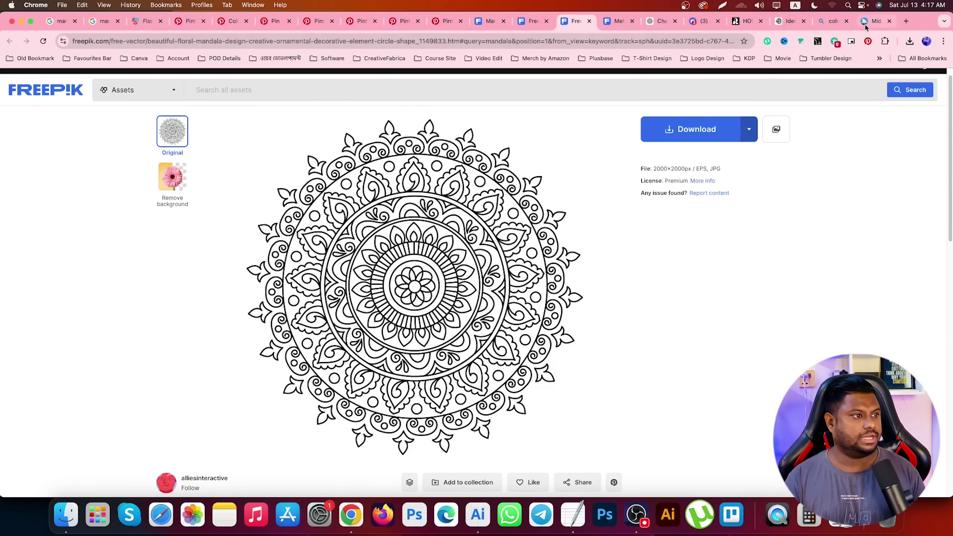
Scroll back through the Midjourney mandala channel and select the first mandala prompt text.
left_click(702, 21)
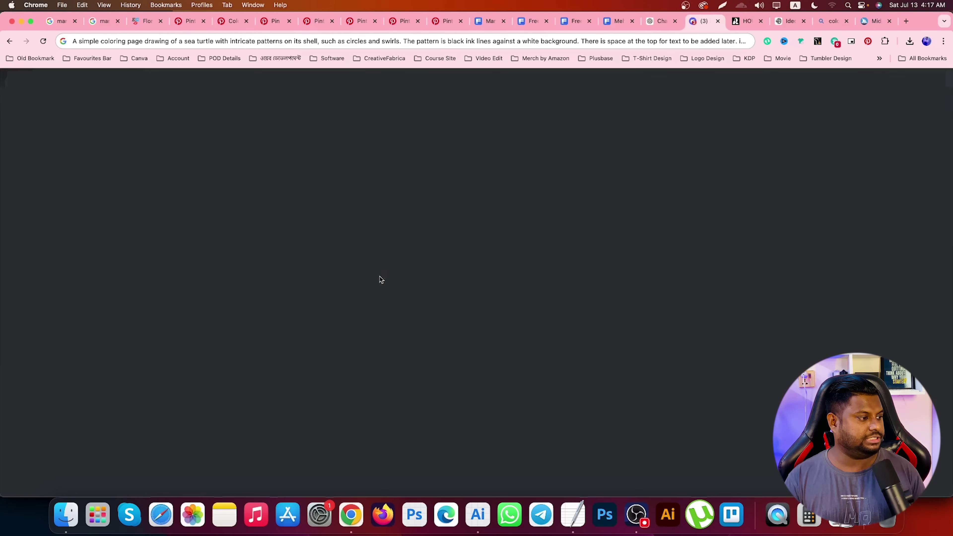
scroll(399, 268, "up", 10)
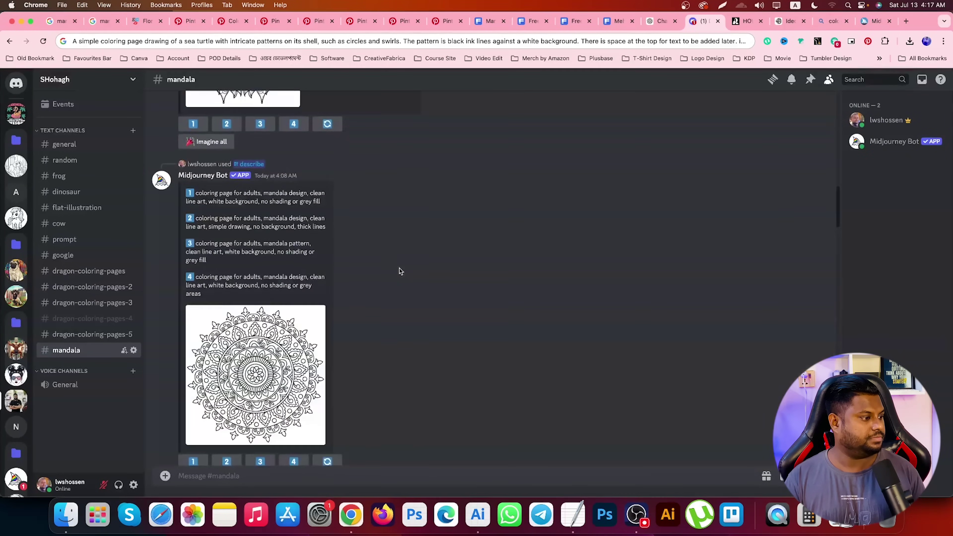
scroll(230, 186, "up", 3)
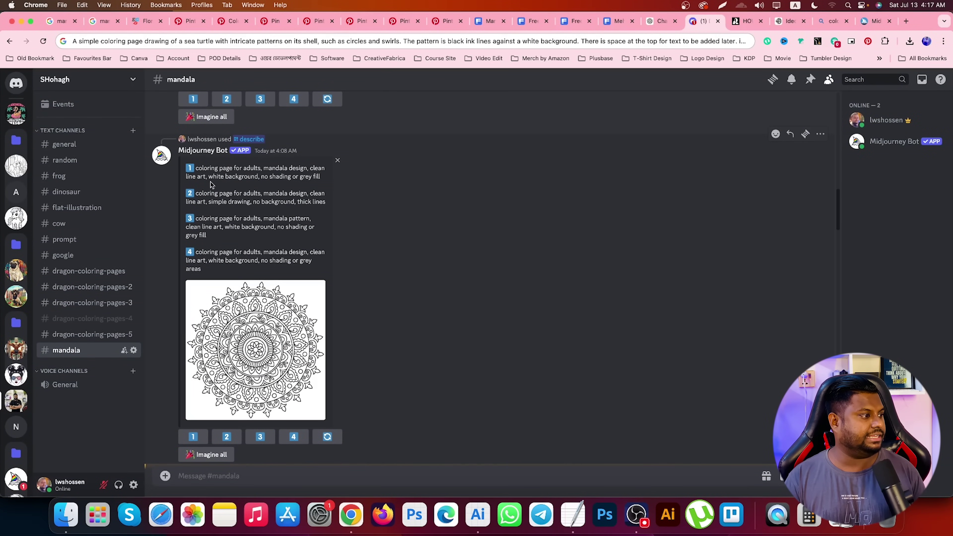
left_click_drag(197, 167, 294, 180)
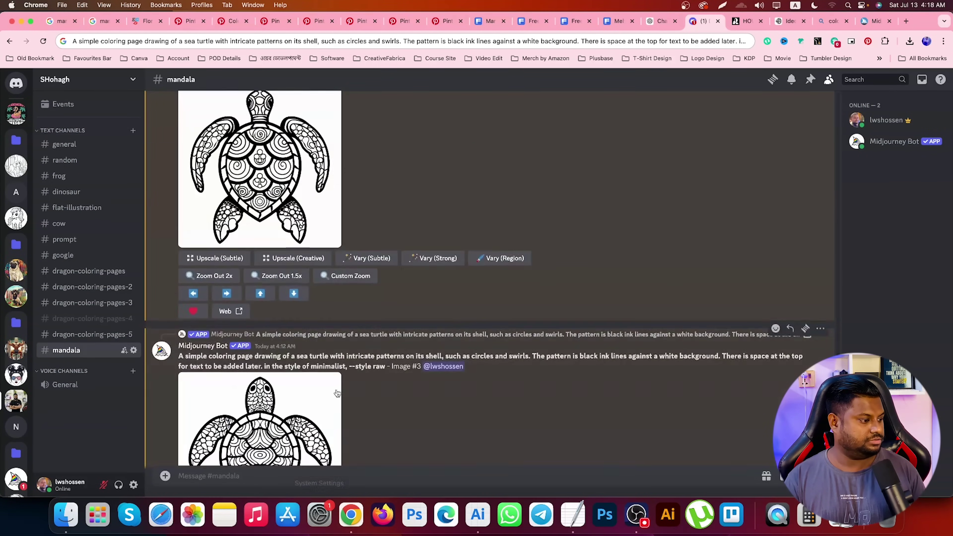
View the first lion grid full size in a browser tab, then close the Discord preview.
scroll(266, 184, "up", 2)
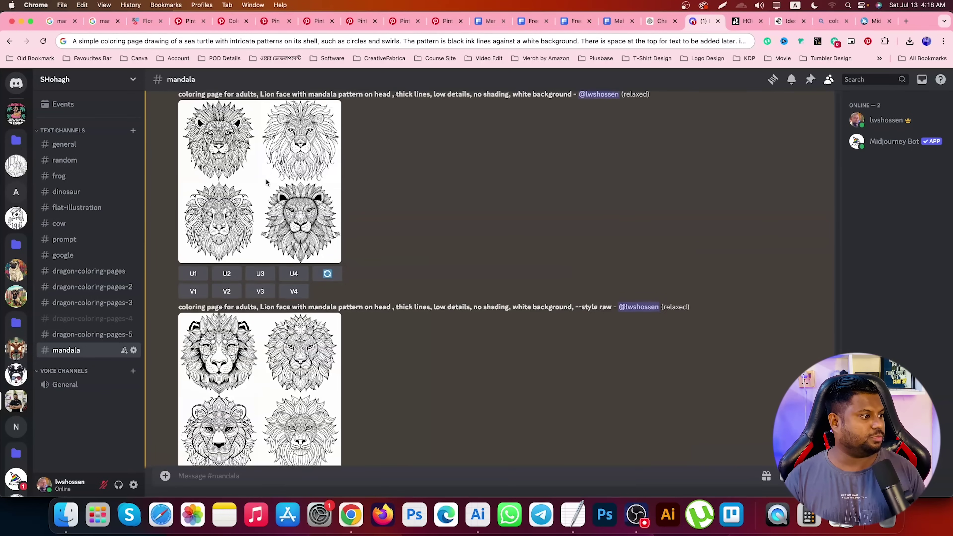
left_click(283, 240)
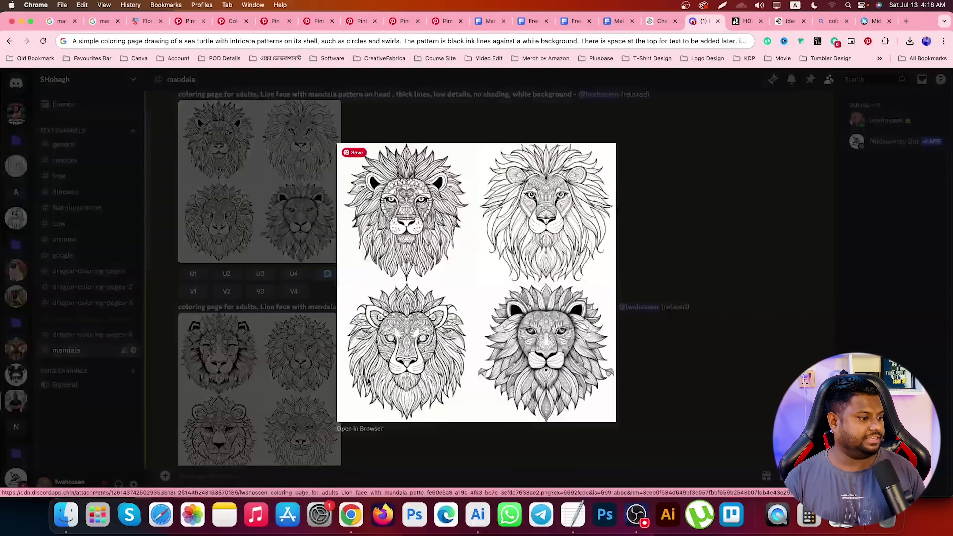
left_click(360, 429)
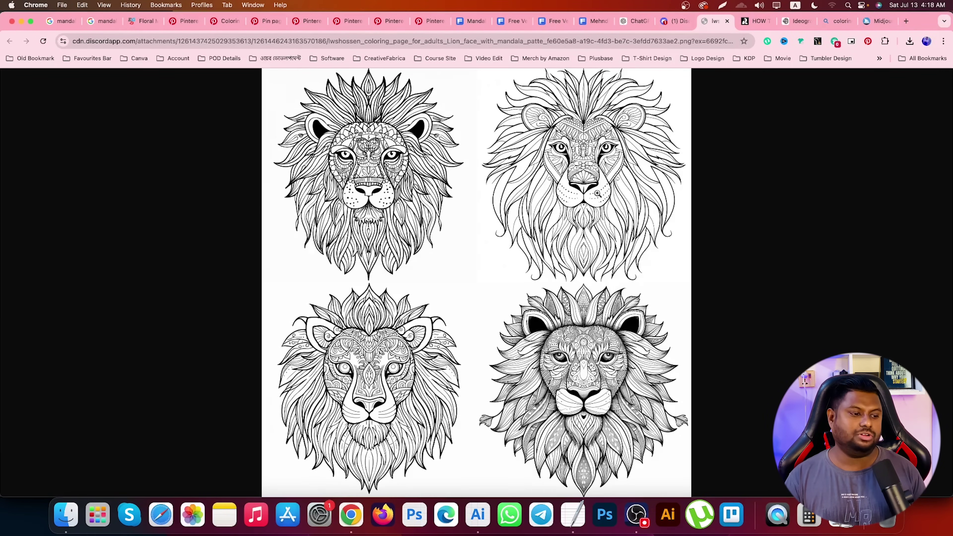
left_click(670, 23)
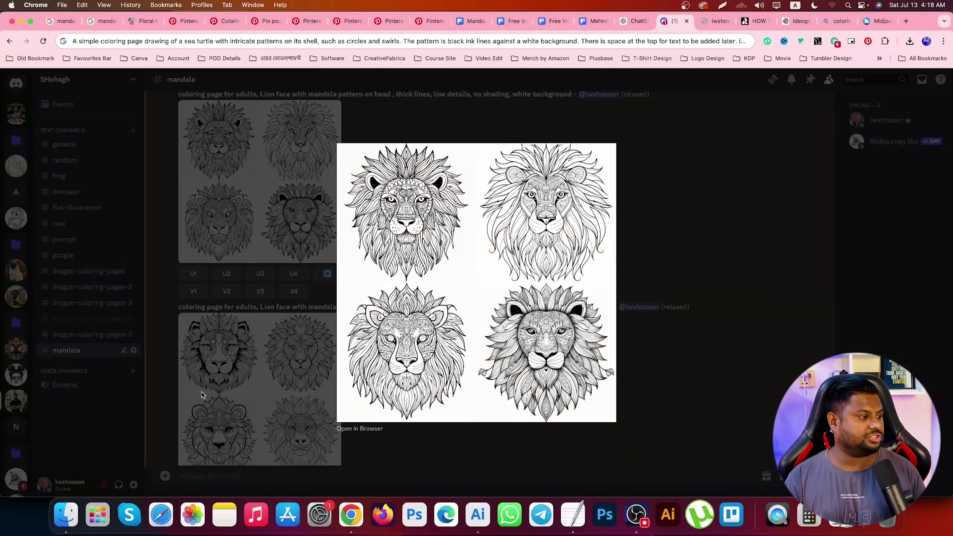
left_click(218, 393)
scroll(311, 349, "down", 2)
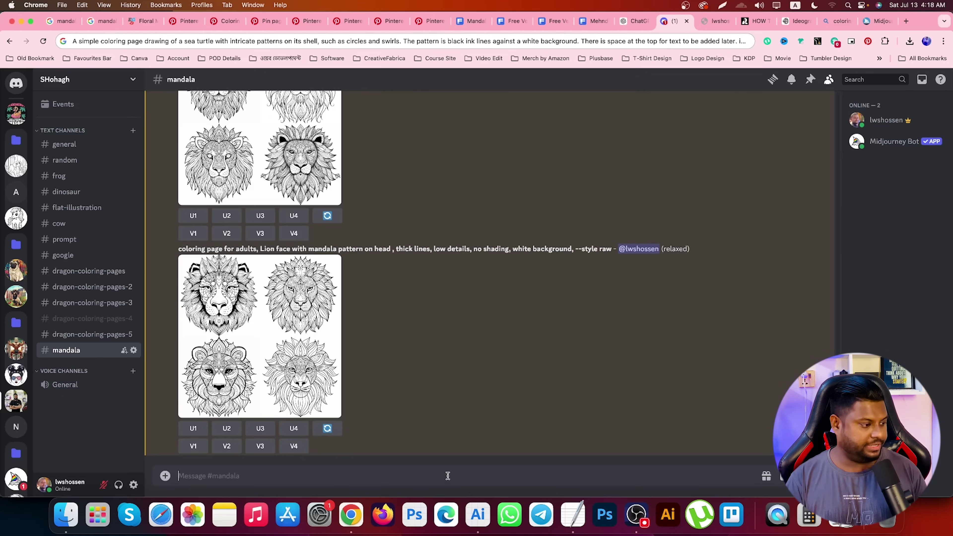
Submit /imagine 'coloring page for adults, mandala design, clean line art, white background' as a plain prompt.
type("/")
key("Return")
type("coloring page for adults, mandala design, clean line art, white background, no shading")
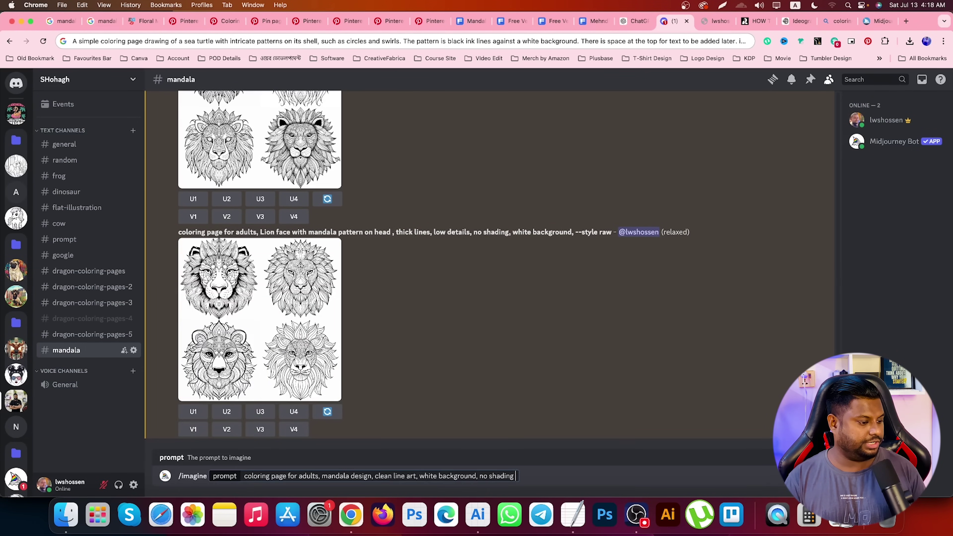
key("Return")
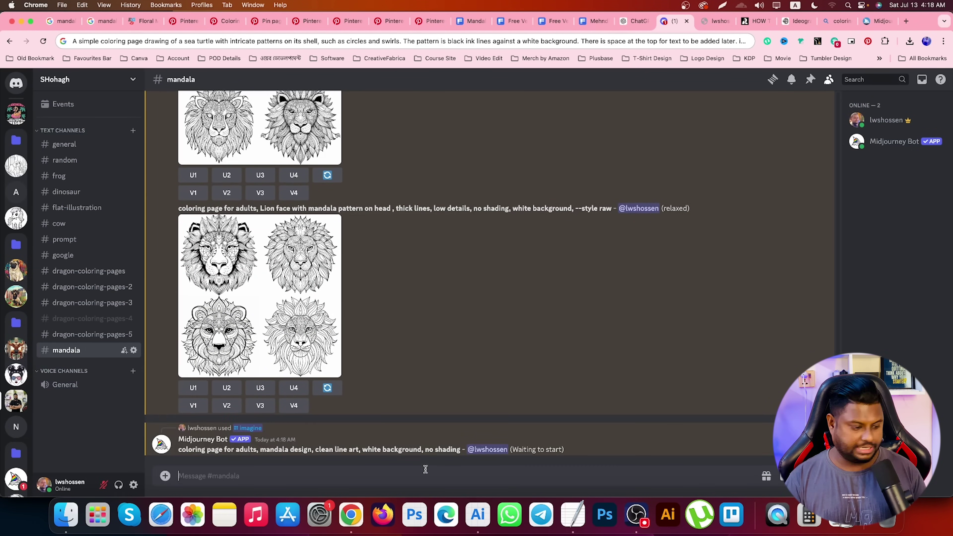
Submit the same mandala coloring-page prompt again with --style raw appended.
type("/")
key("Return")
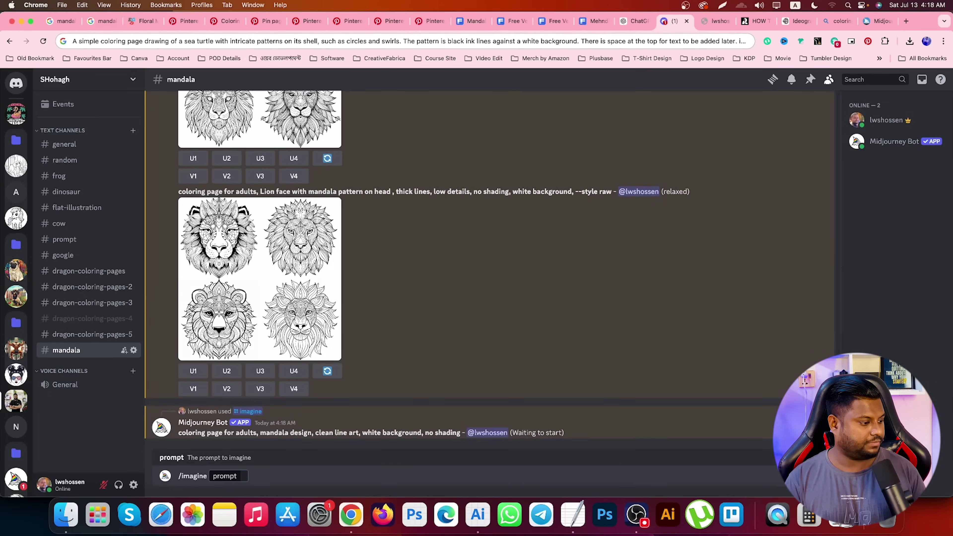
type("coloring page for adults, mandala design, clean line art, white background, no shading,")
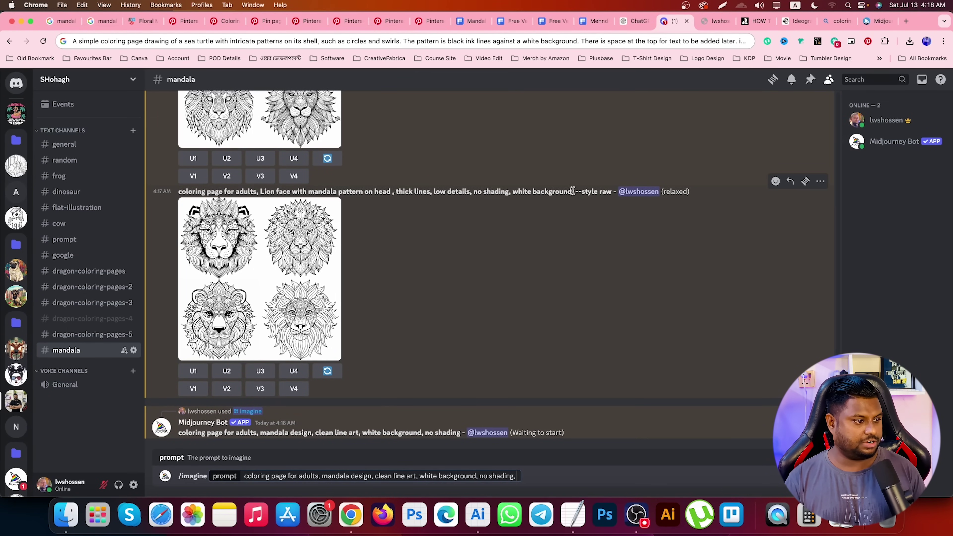
left_click_drag(573, 191, 599, 192)
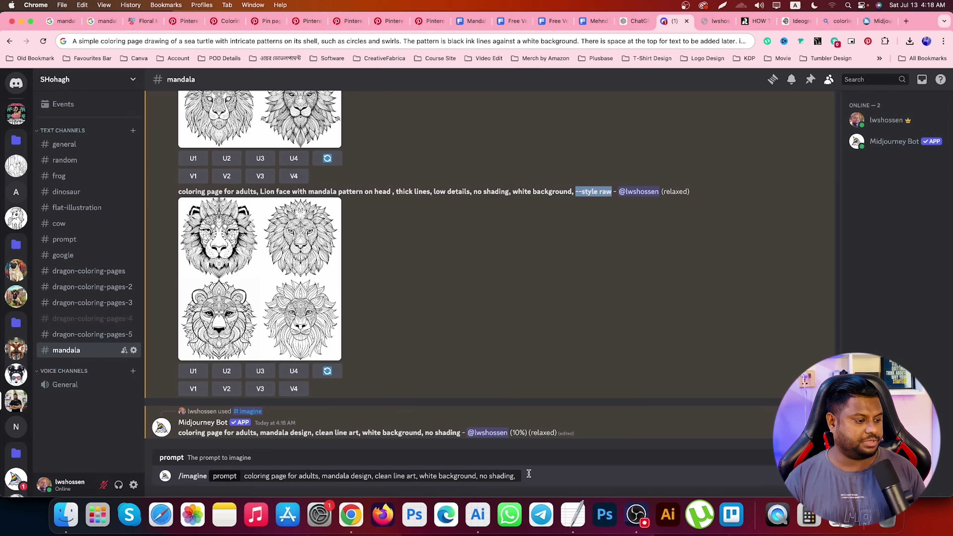
left_click(516, 476)
type("--style raw")
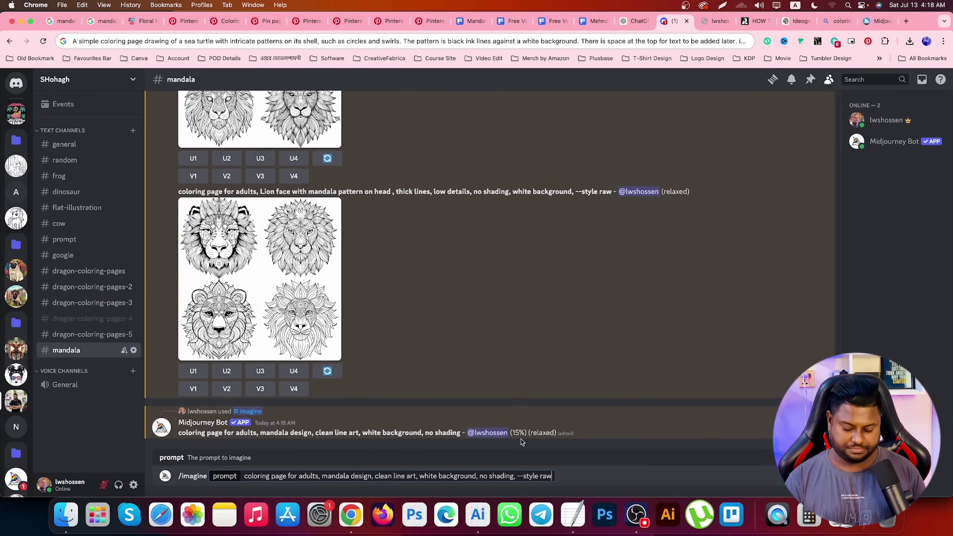
key("Return")
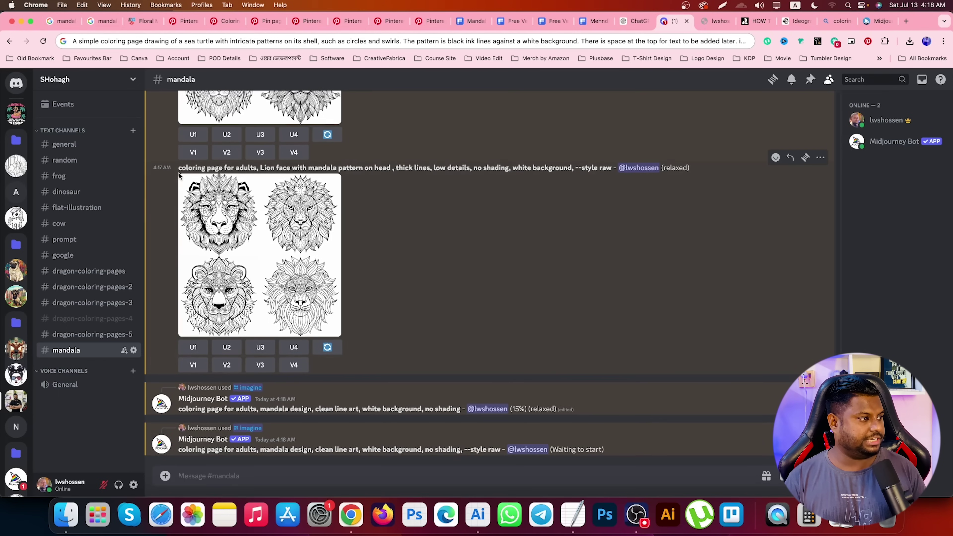
left_click_drag(178, 167, 582, 169)
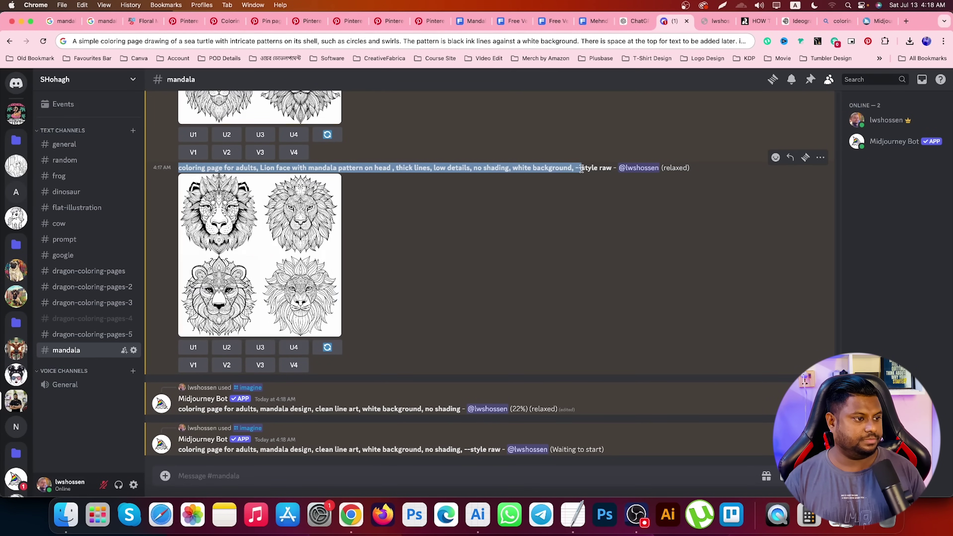
Delete the four old lions from the Recraft canvas and start a new vector lion image.
key("ctrl+Tab")
key("ctrl+Tab")
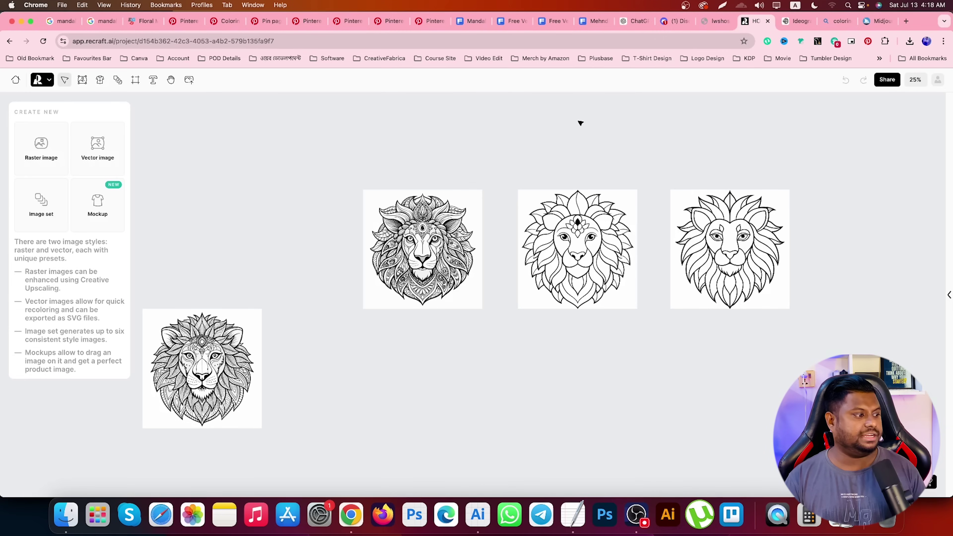
left_click_drag(179, 198, 820, 382)
key("BackSpace")
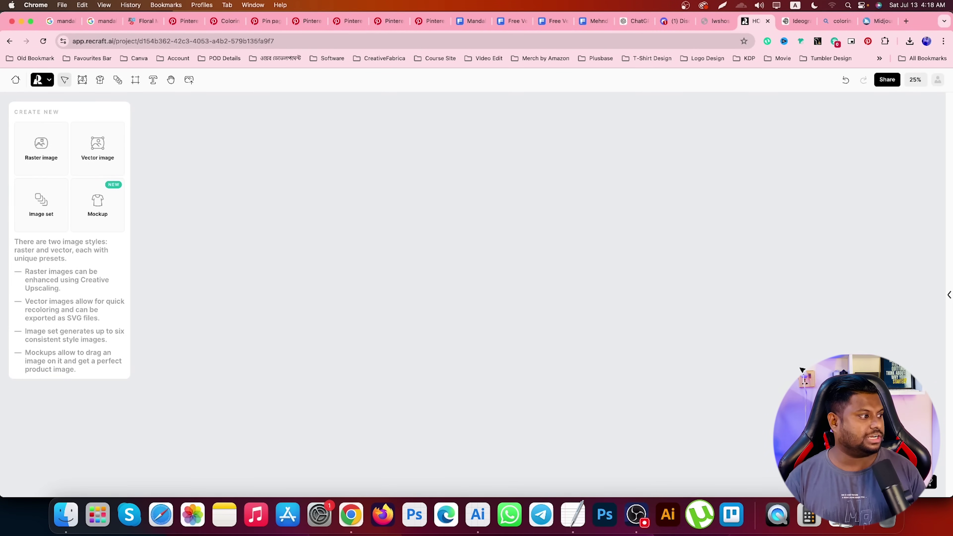
left_click(101, 150)
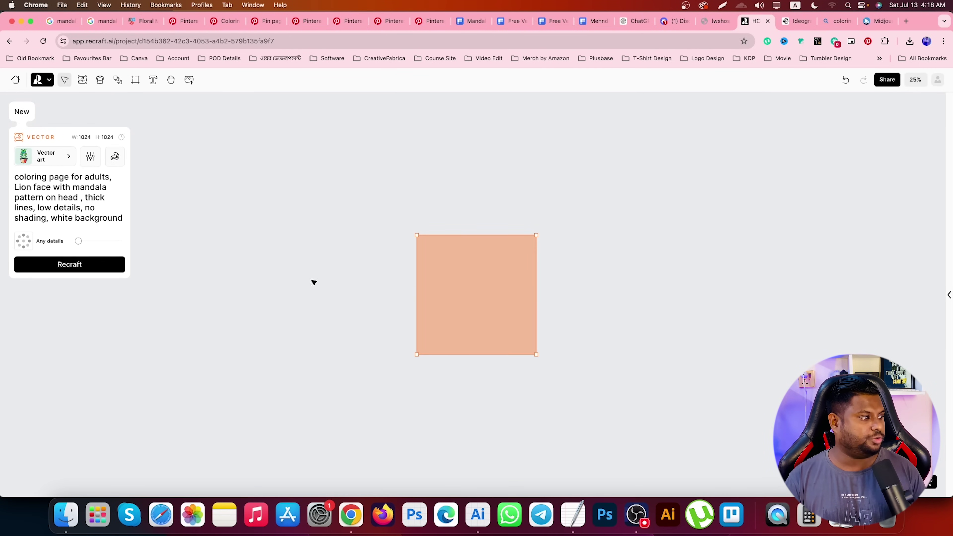
key("super+a")
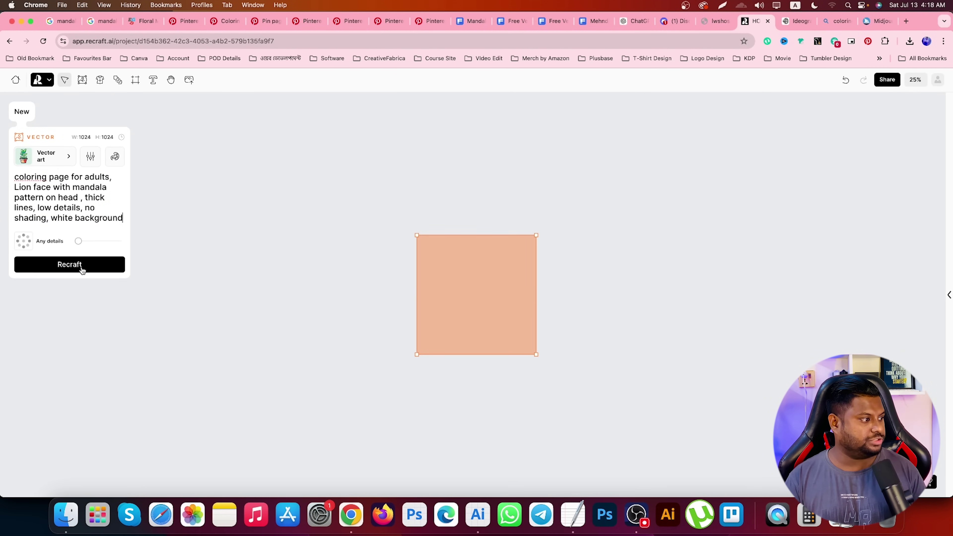
left_click(81, 265)
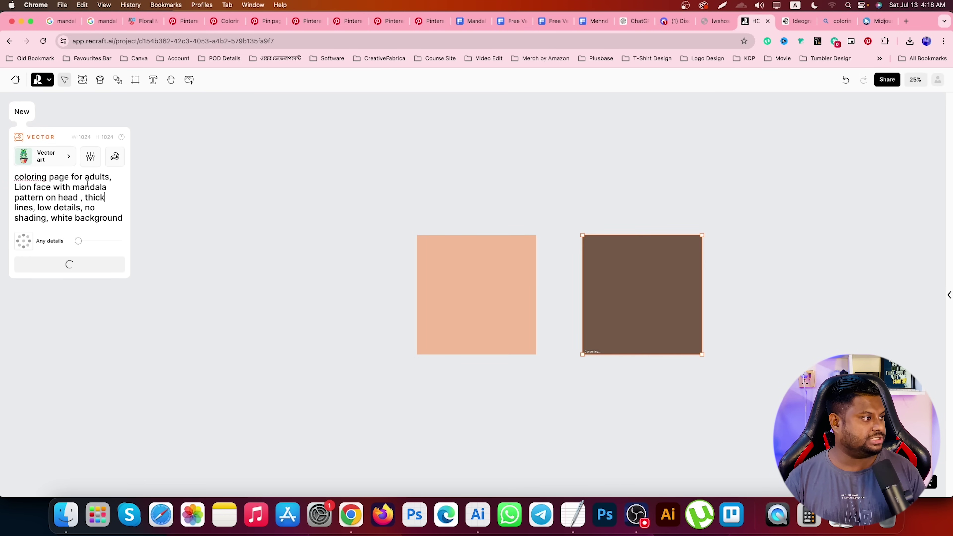
Regenerate the Recraft lion vector using the Line art style.
left_click(45, 156)
left_click(168, 277)
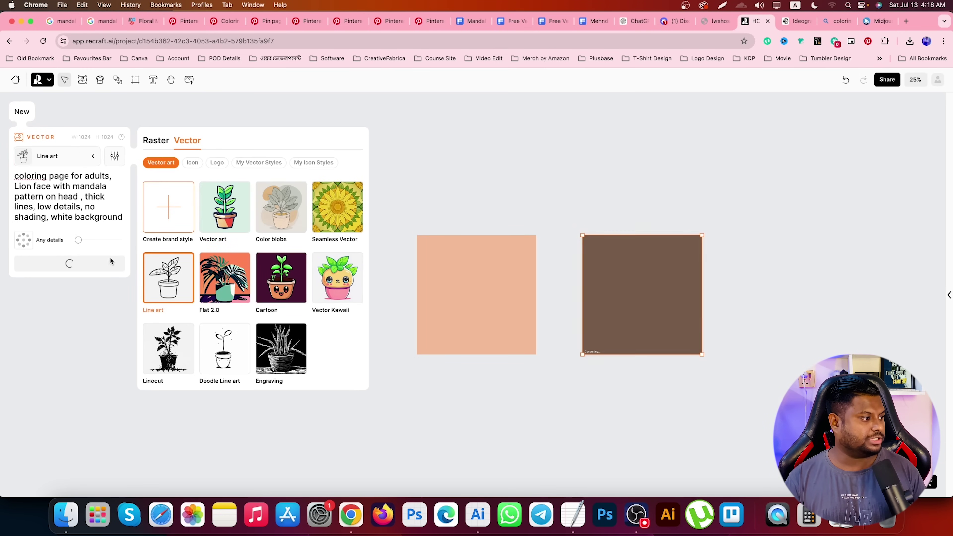
left_click(415, 159)
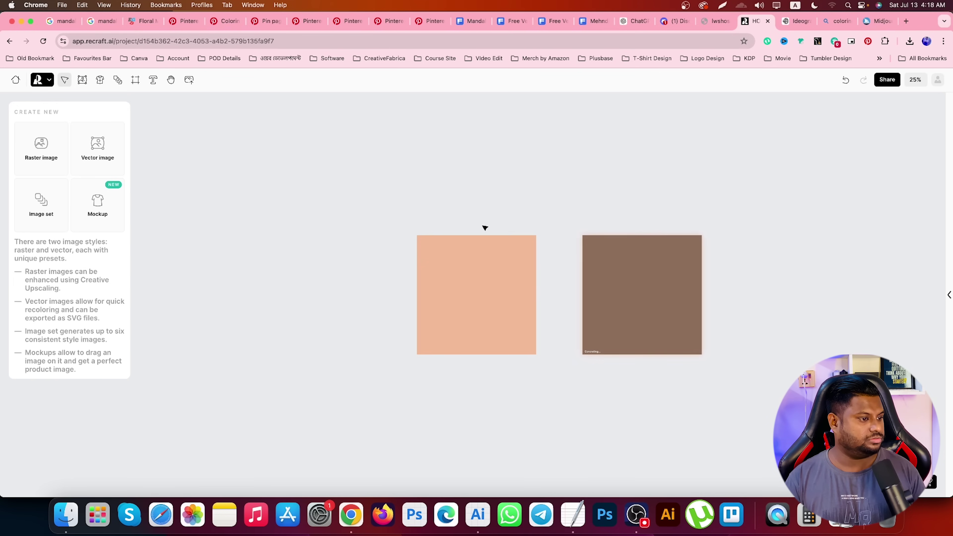
left_click(648, 271)
key("Delete")
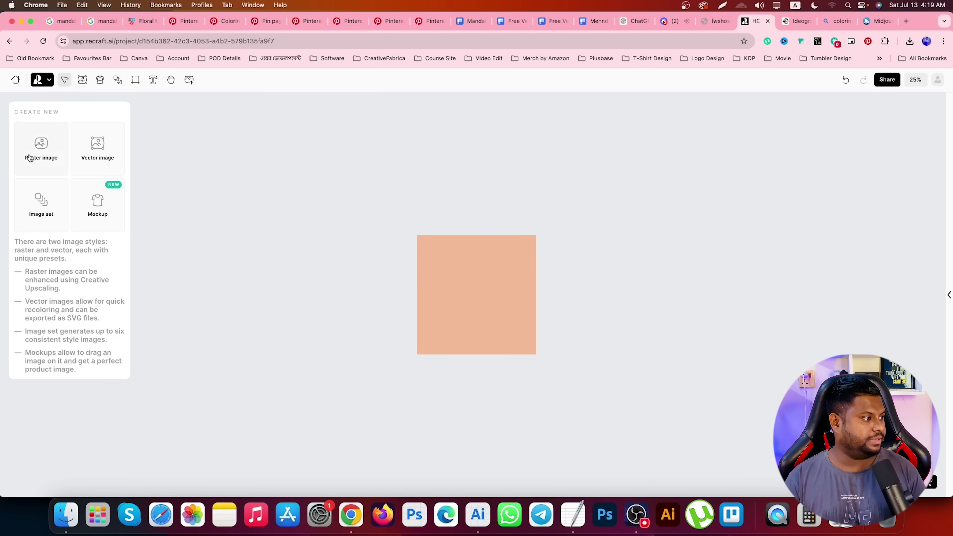
key("super+z")
left_click(63, 158)
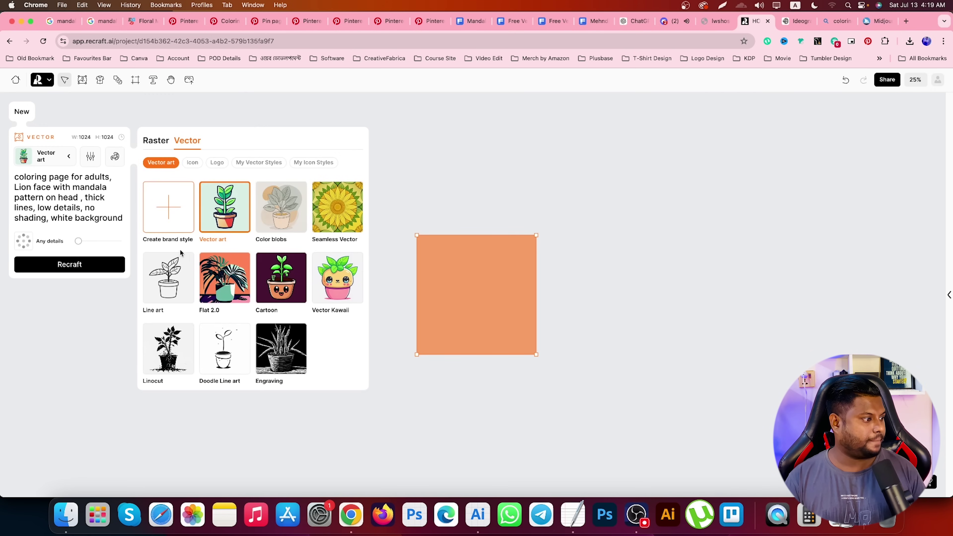
left_click(169, 278)
left_click(81, 264)
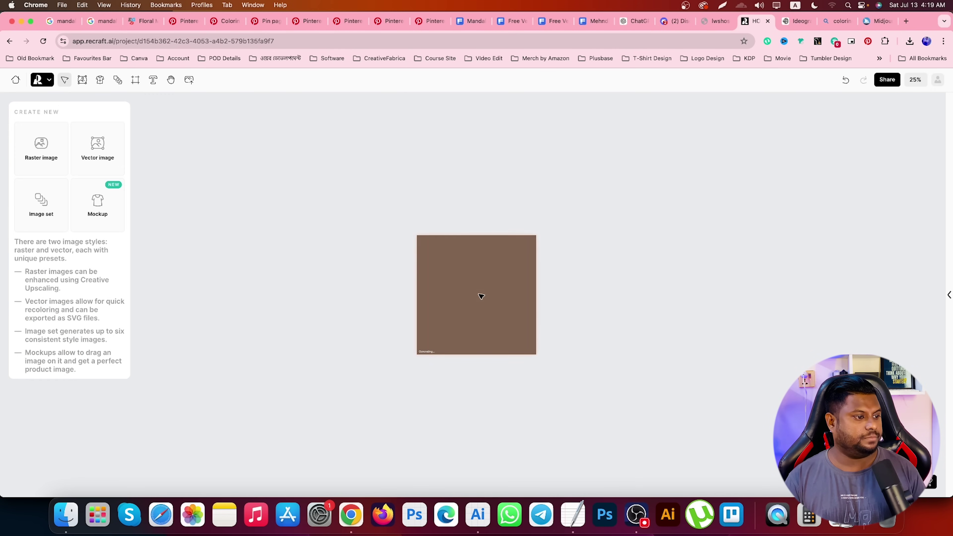
Rerun the lion-face mandala coloring-page prompt in Ideogram.
left_click(795, 21)
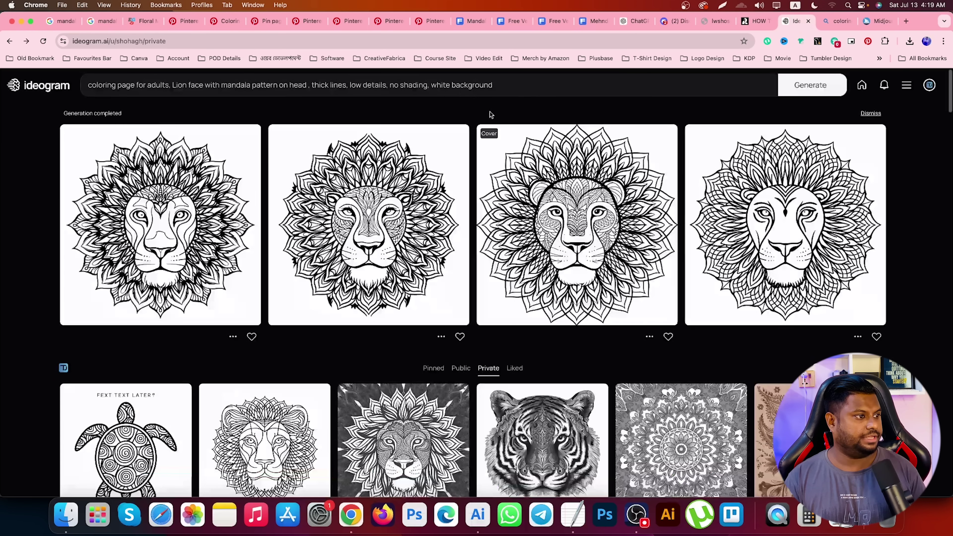
left_click(492, 90)
key("super+a")
key("super+v")
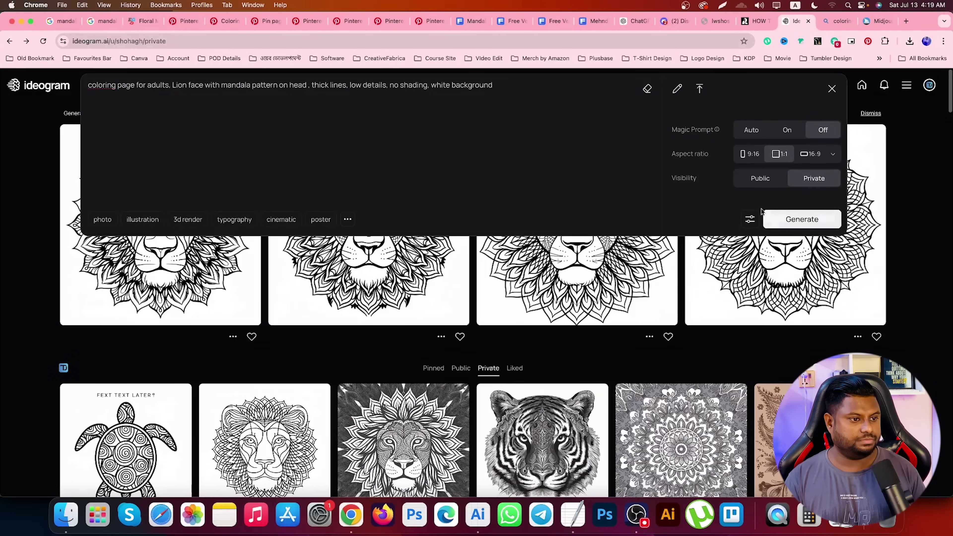
left_click(785, 222)
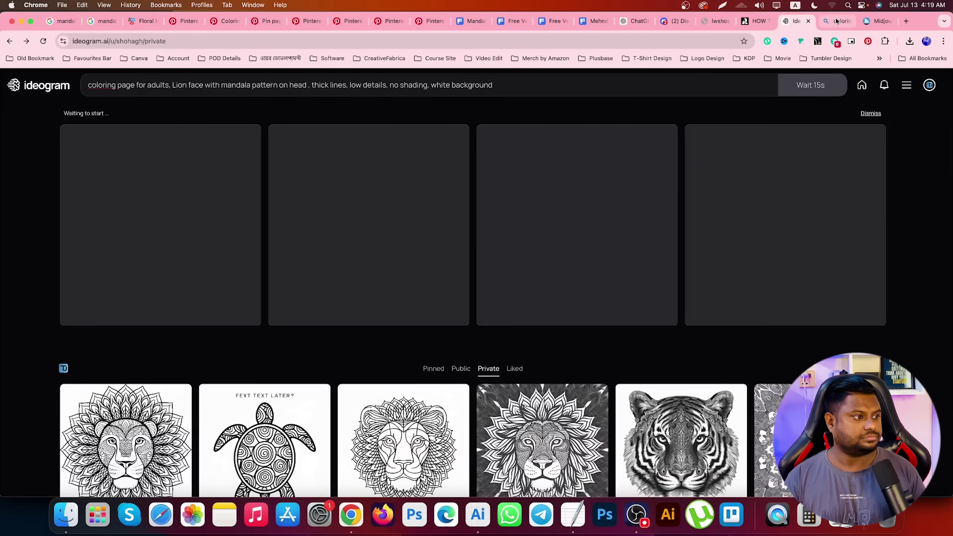
left_click(836, 21)
Create a fresh batch of Bing lion coloring pages from the same lion-face mandala prompt.
left_click(928, 89)
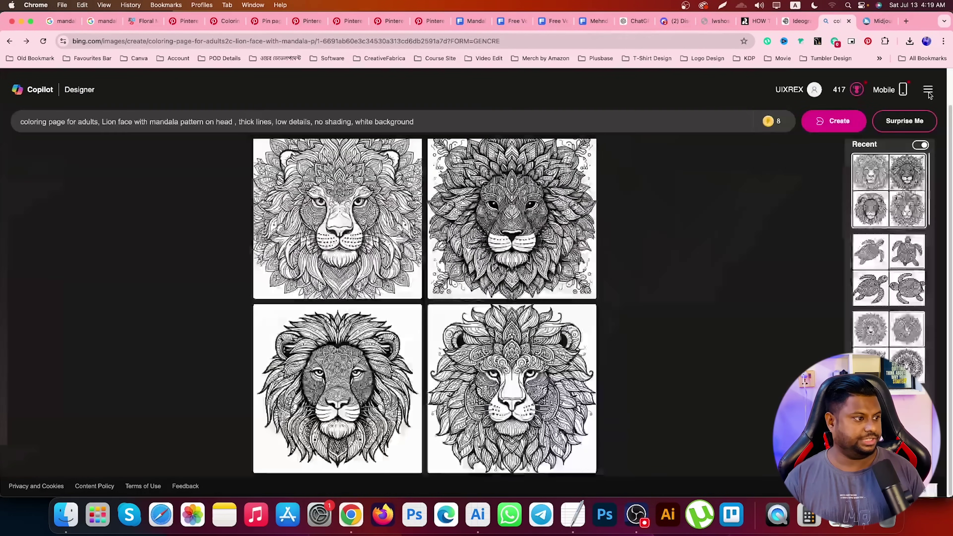
triple_click(313, 124)
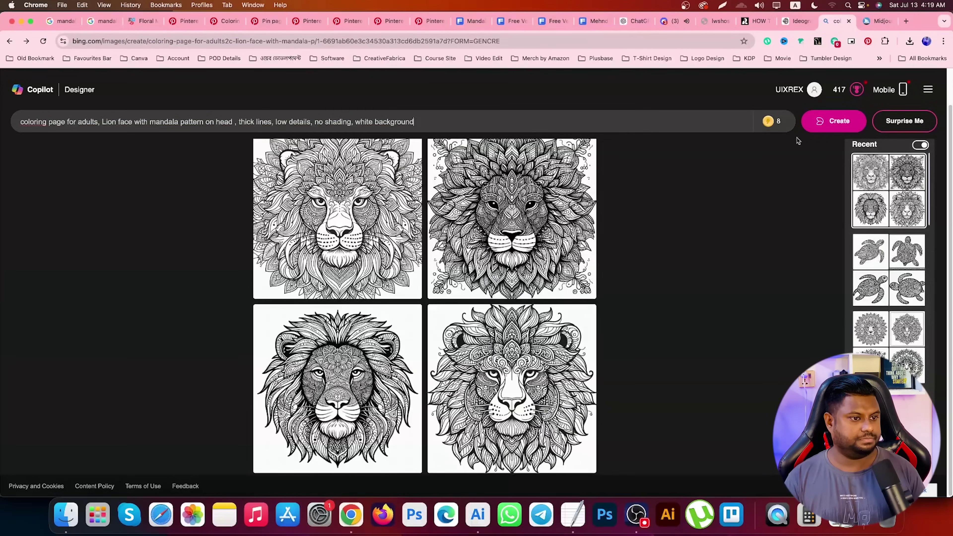
left_click(836, 122)
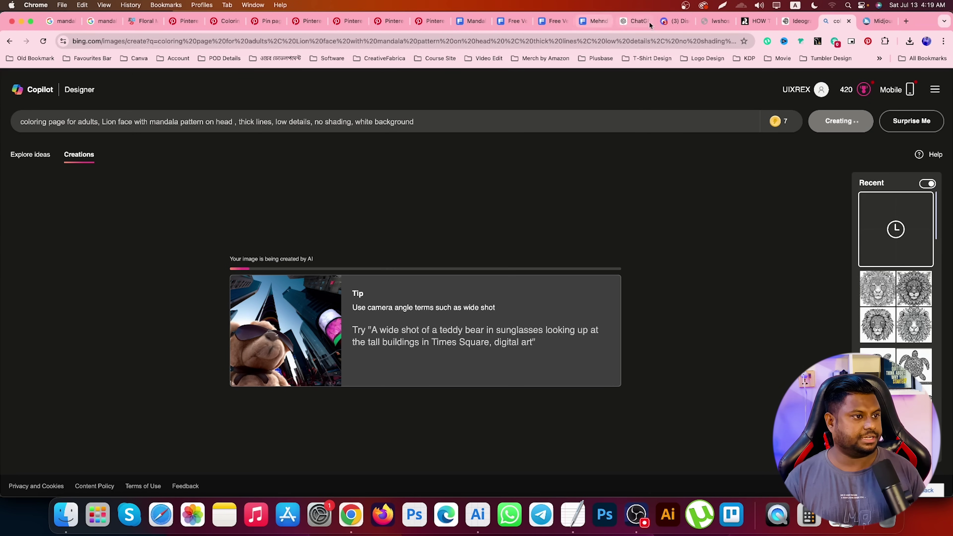
left_click(666, 22)
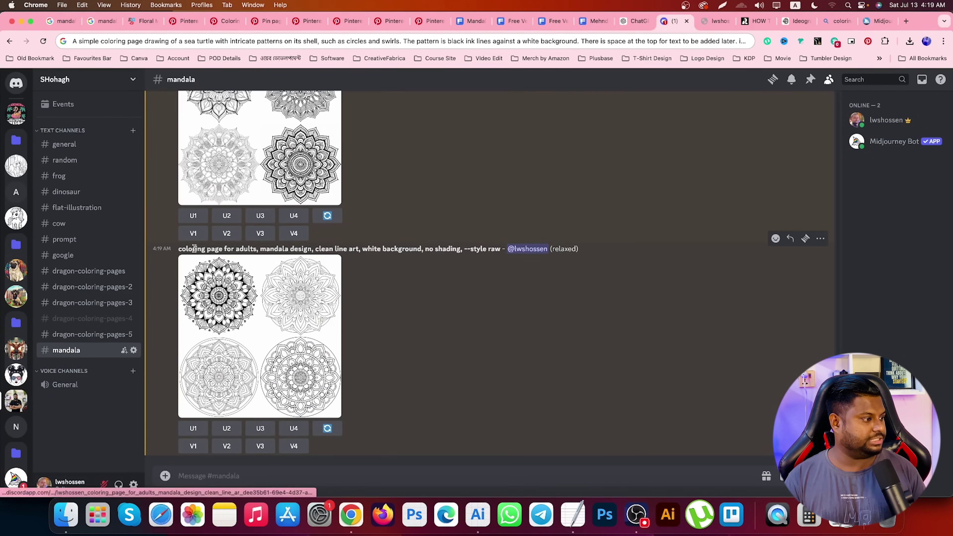
Copy the mandala prompt and view the earlier Midjourney mandala grid at full resolution.
left_click_drag(178, 251, 471, 253)
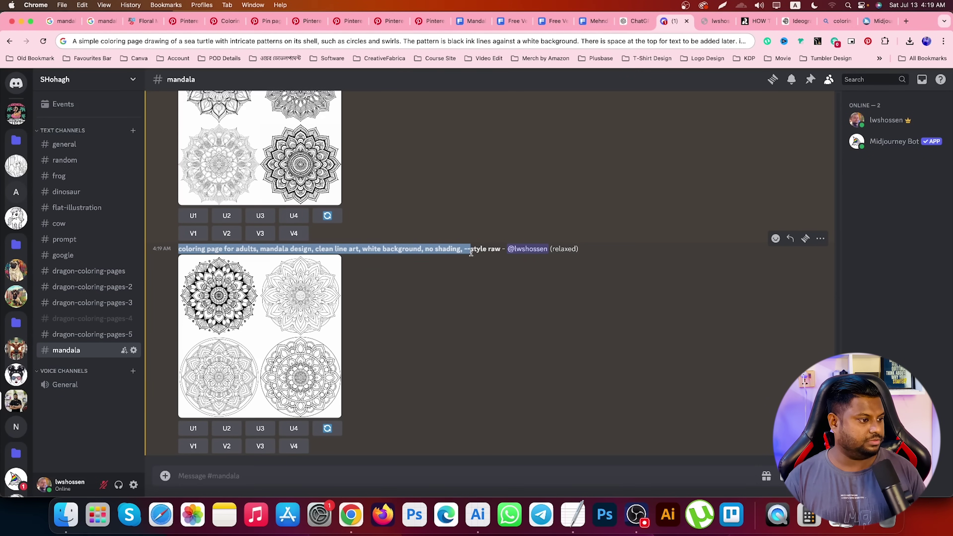
scroll(245, 322, "up", 3)
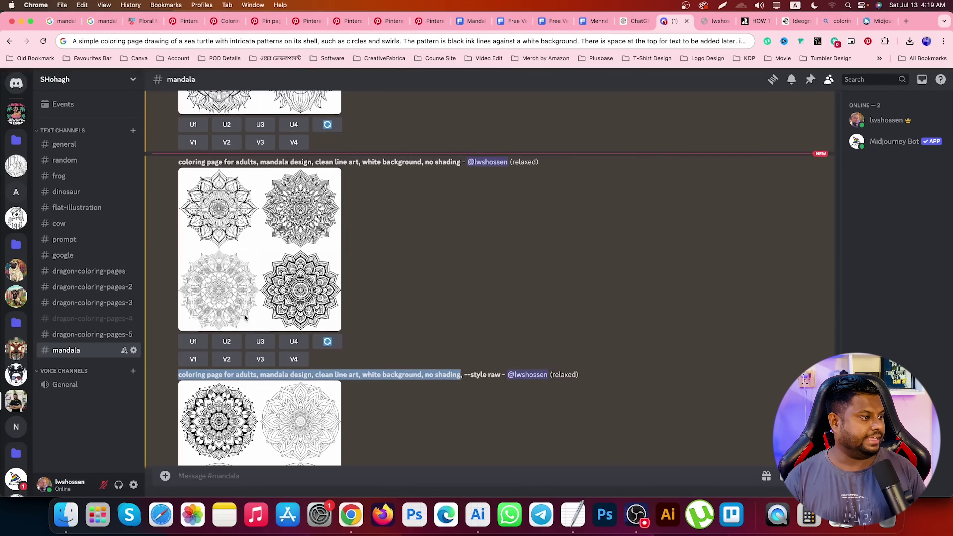
left_click(313, 275)
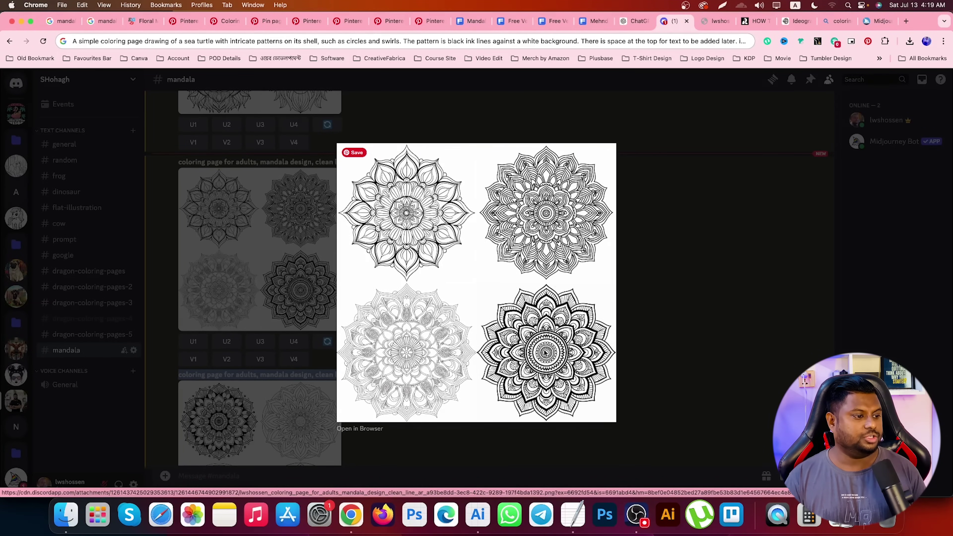
left_click(373, 430)
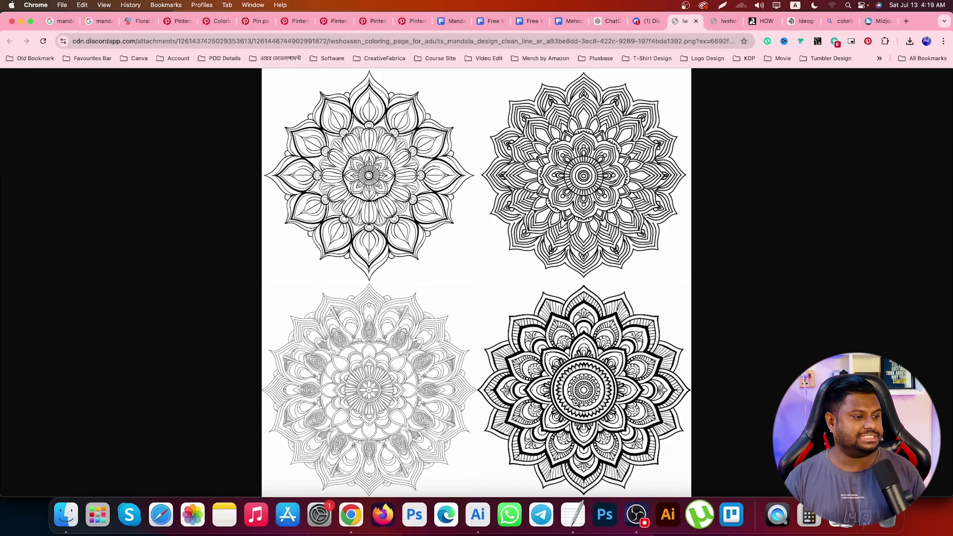
left_click(594, 355)
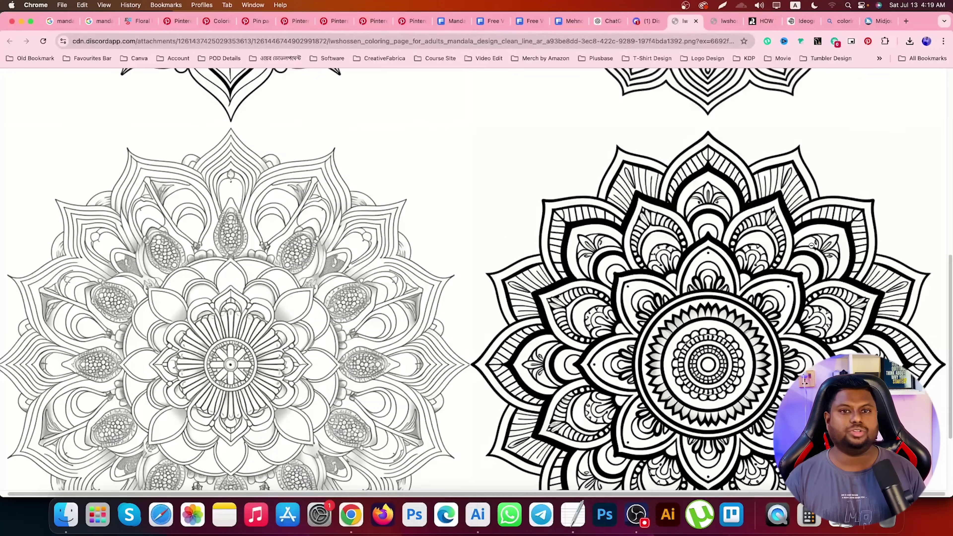
scroll(811, 245, "down", 3)
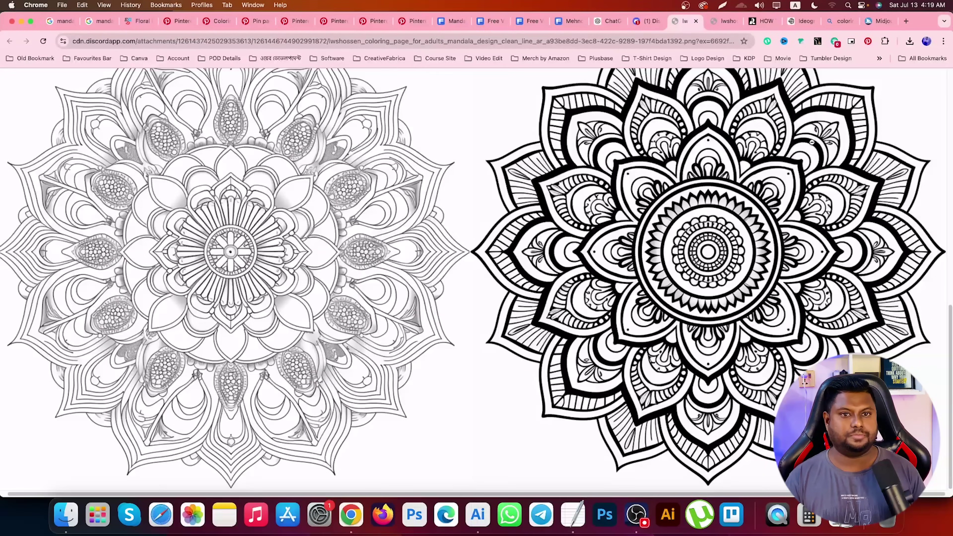
Replace the Bing lion prompt with the mandala prompt and create images.
left_click(841, 19)
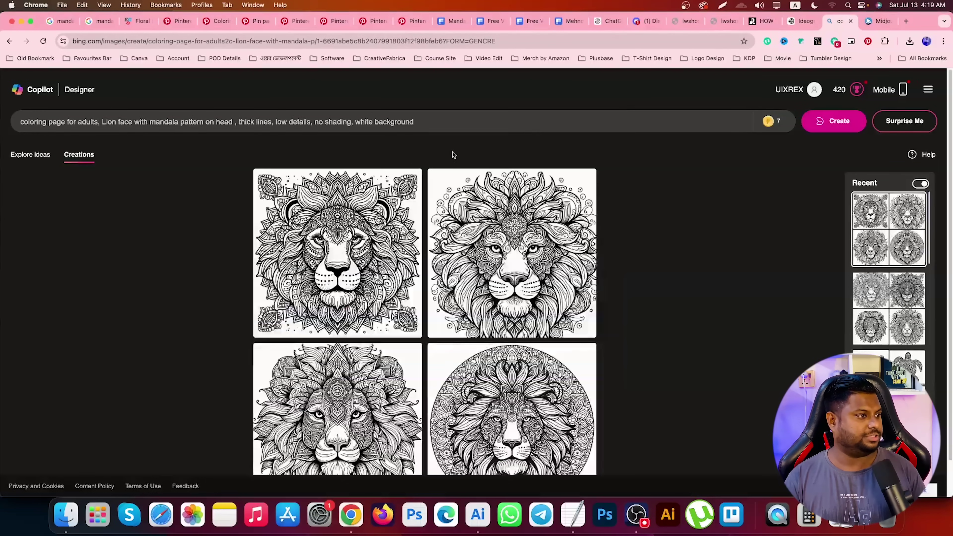
triple_click(403, 124)
type("coloring page for adults, mandala design, clean line art, white background, no shading")
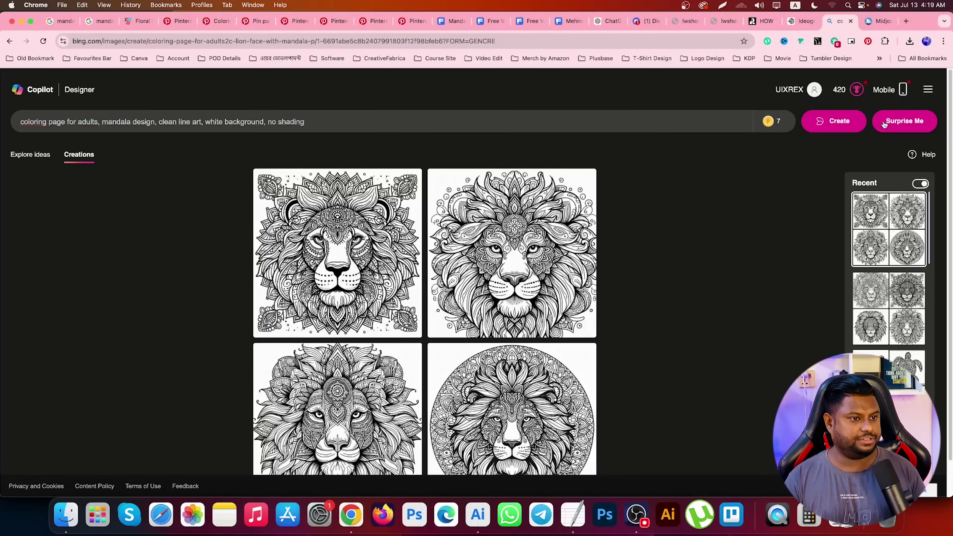
left_click(835, 121)
Replace the Ideogram lion prompt with the mandala prompt and generate.
left_click(802, 22)
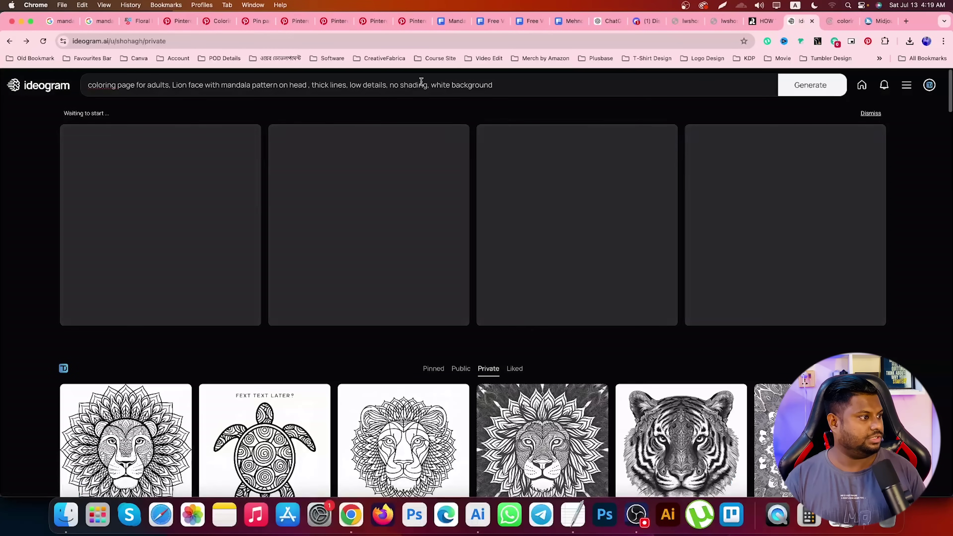
left_click(421, 82)
key("super+a")
type("coloring page for adults, mandala design, clean line art, white background, no shading")
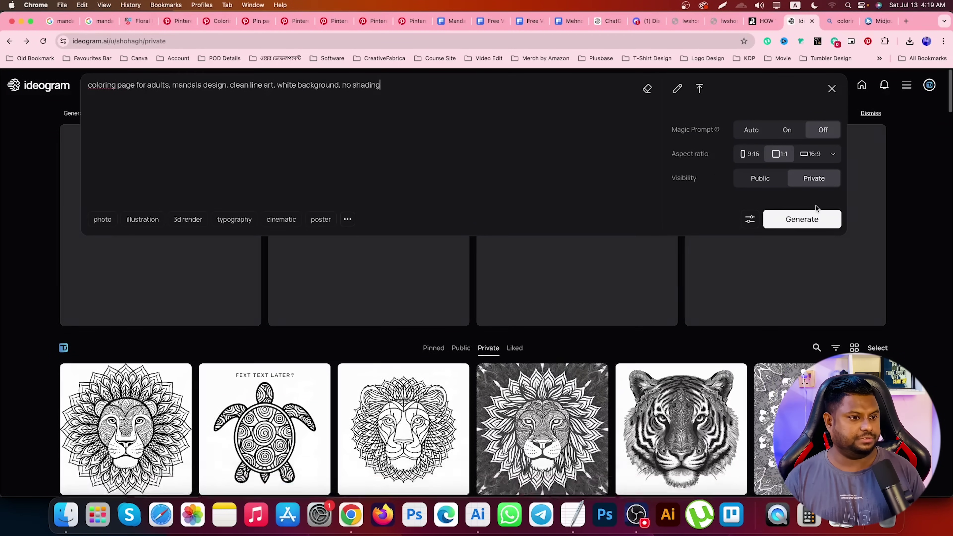
left_click(814, 217)
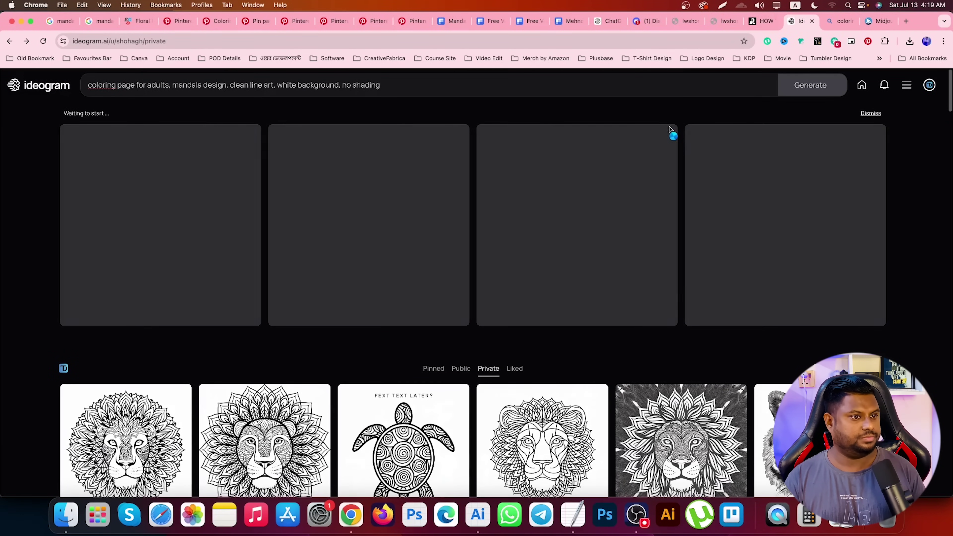
left_click(760, 22)
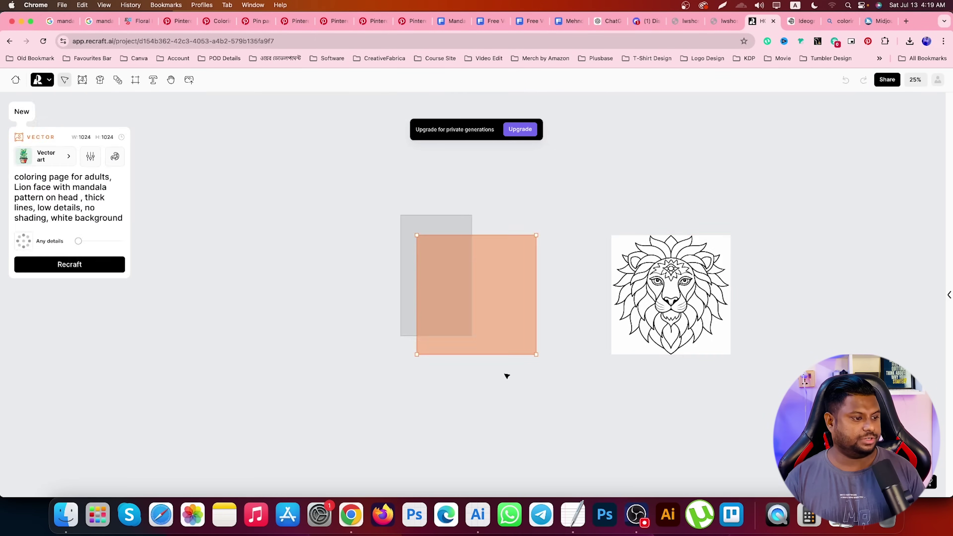
Clear the Recraft canvas and generate a new vector image from the pasted mandala prompt.
key("super+a")
key("Delete")
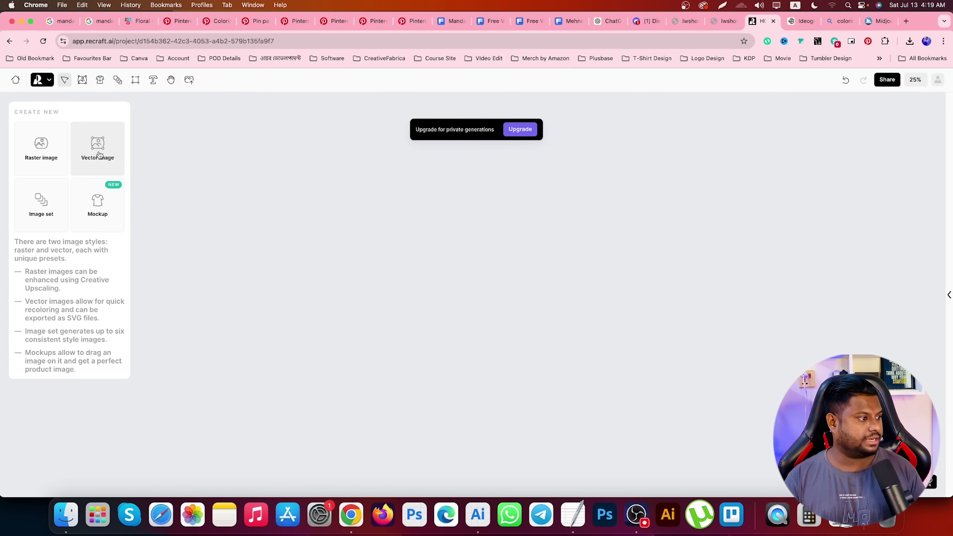
left_click(97, 149)
left_click(86, 198)
key("super+a")
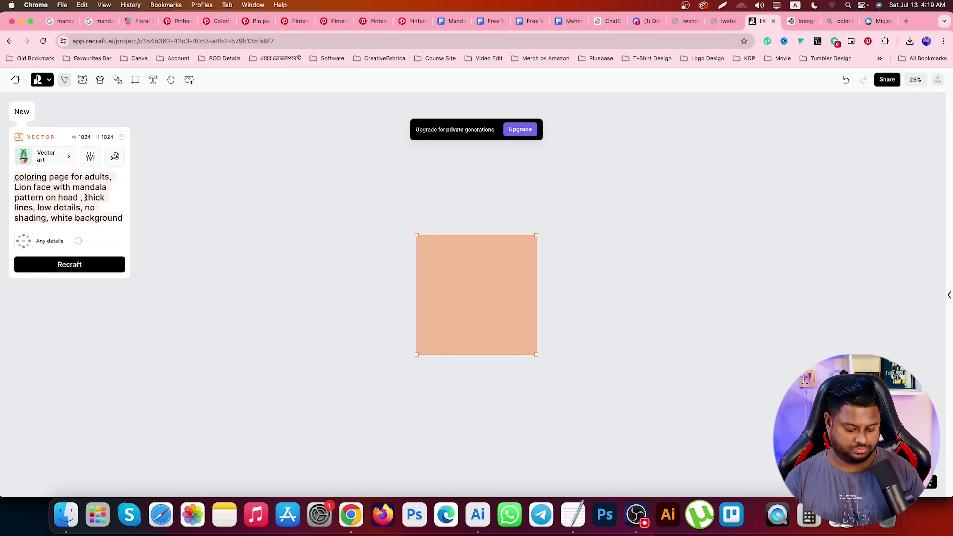
type("coloring page for adults, mandala design, clean line art, white background, no shading")
left_click(77, 265)
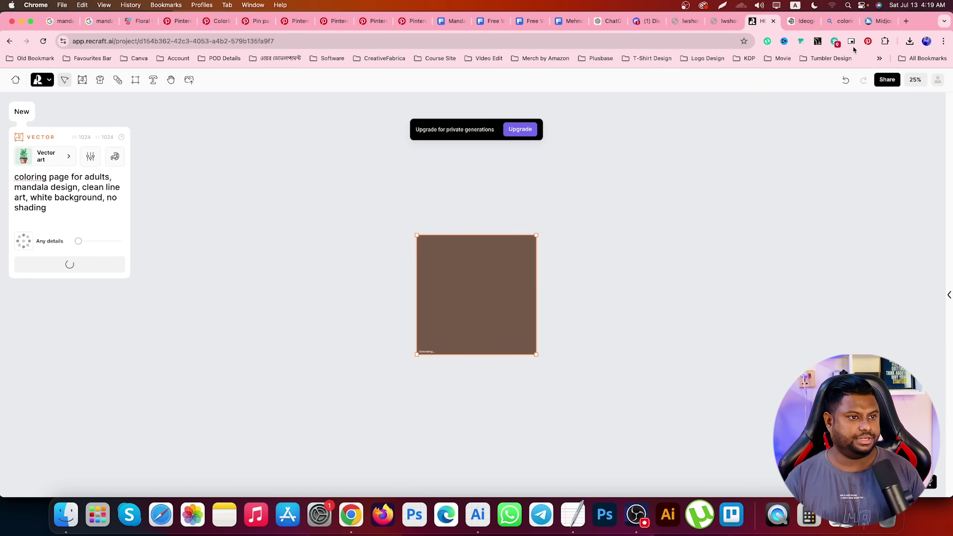
left_click(840, 21)
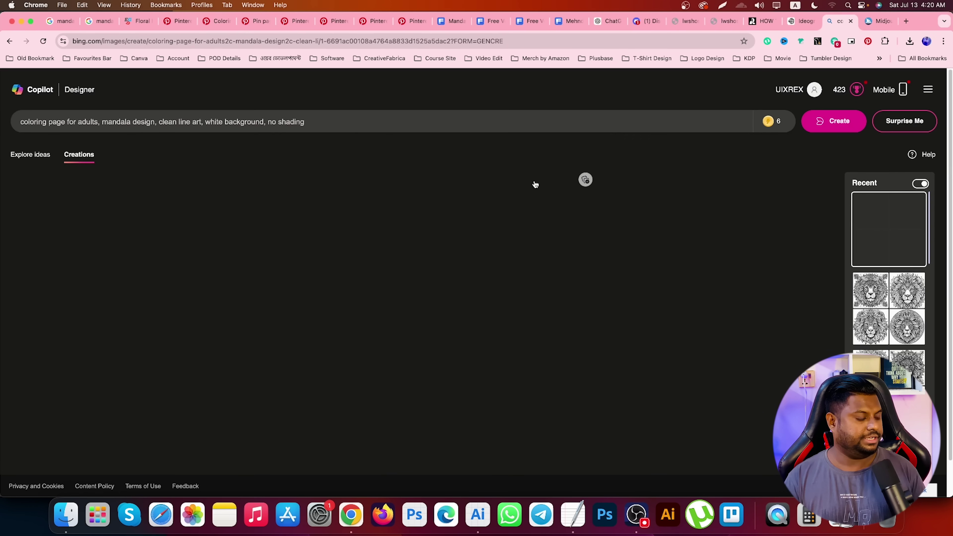
Compare Bing's four black-and-white mandalas with Ideogram's fully coloured mandala results.
scroll(517, 289, "down", 2)
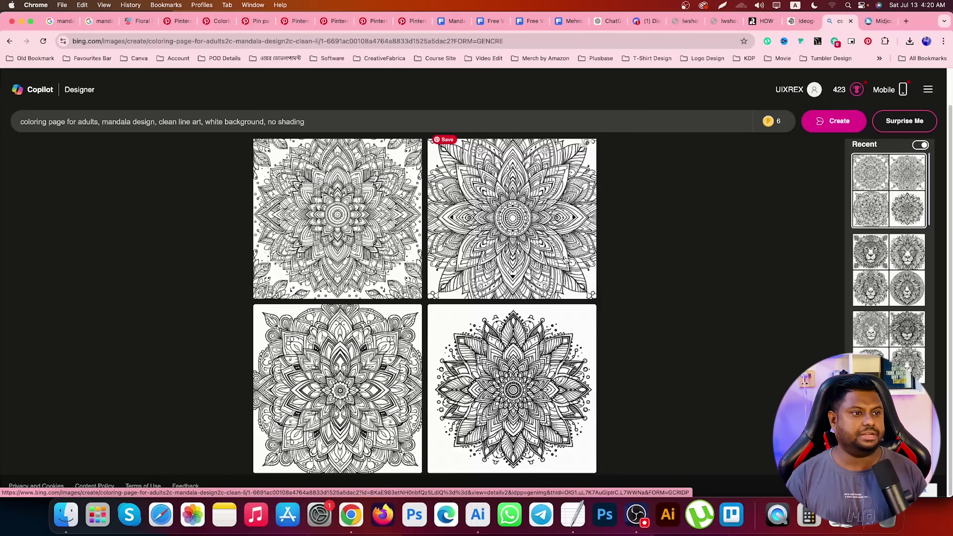
left_click(791, 22)
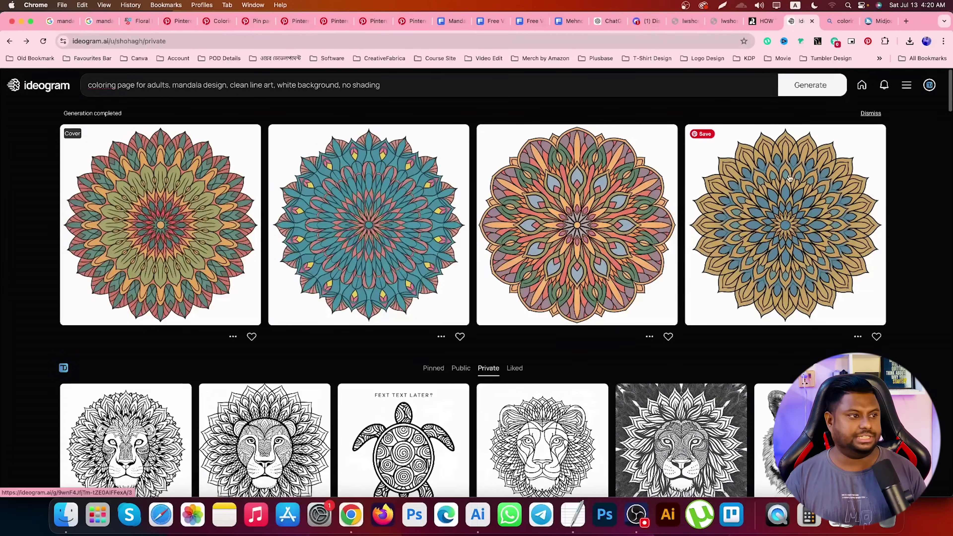
left_click(761, 21)
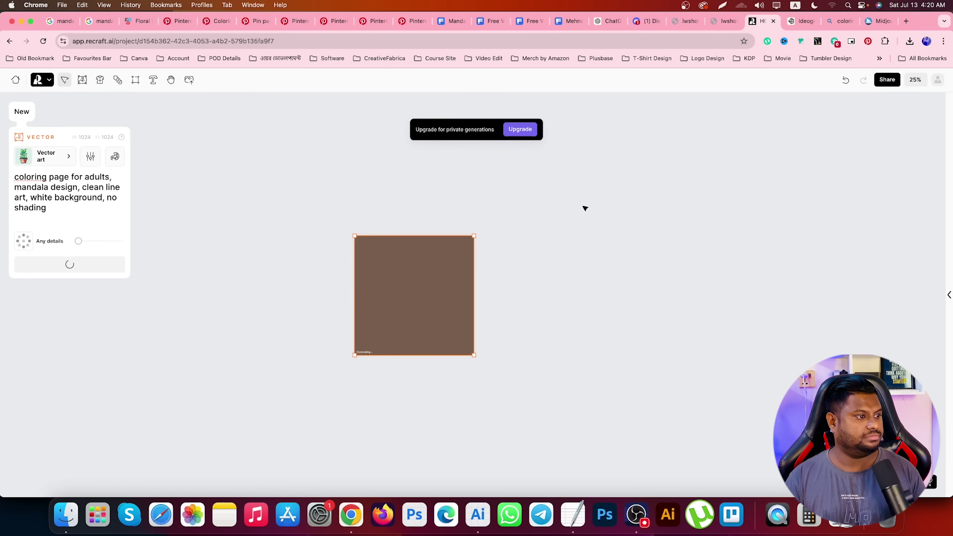
Duplicate the finished Recraft mandala and swap the copy for the second generated variant.
left_click(434, 275)
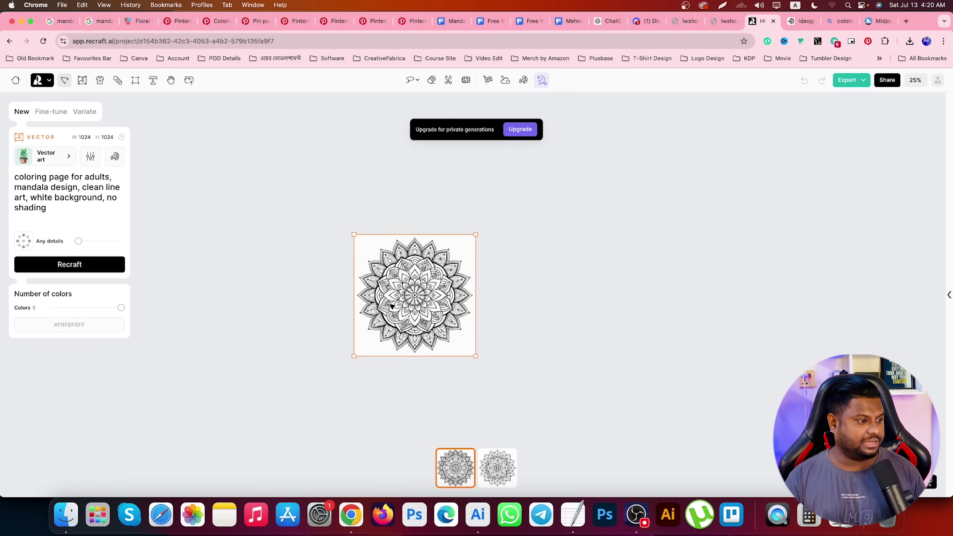
key("shift+2")
scroll(440, 267, "down", 2)
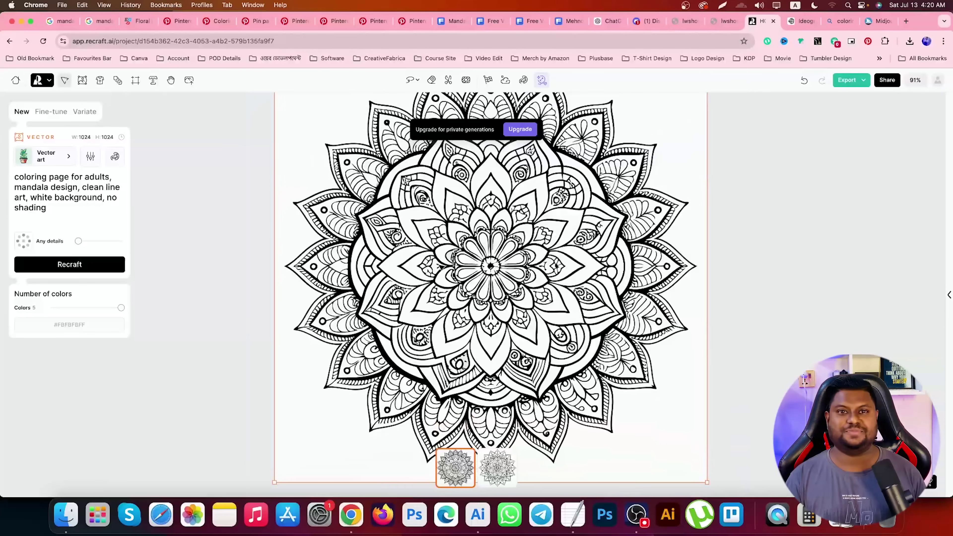
scroll(440, 269, "down", 2)
scroll(442, 270, "down", 2)
key("super+d")
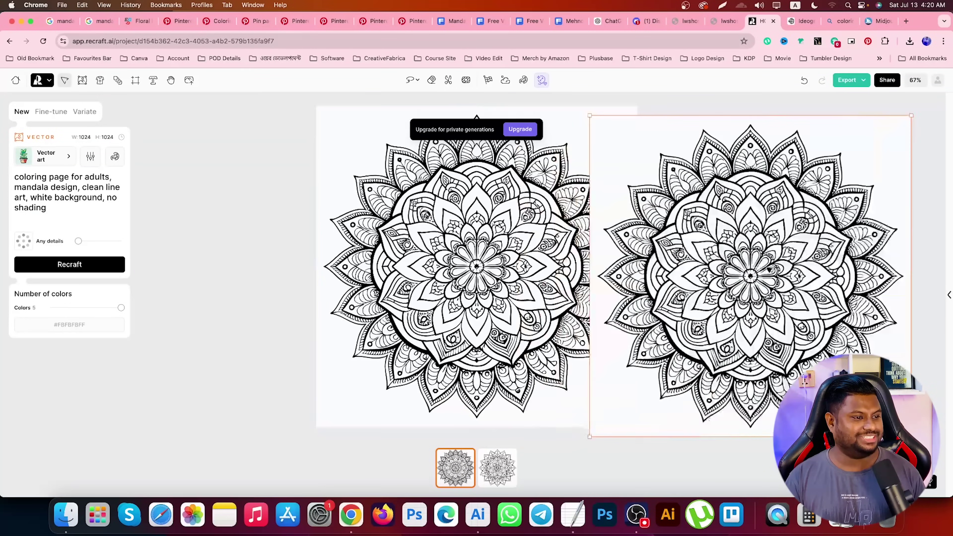
left_click(506, 480)
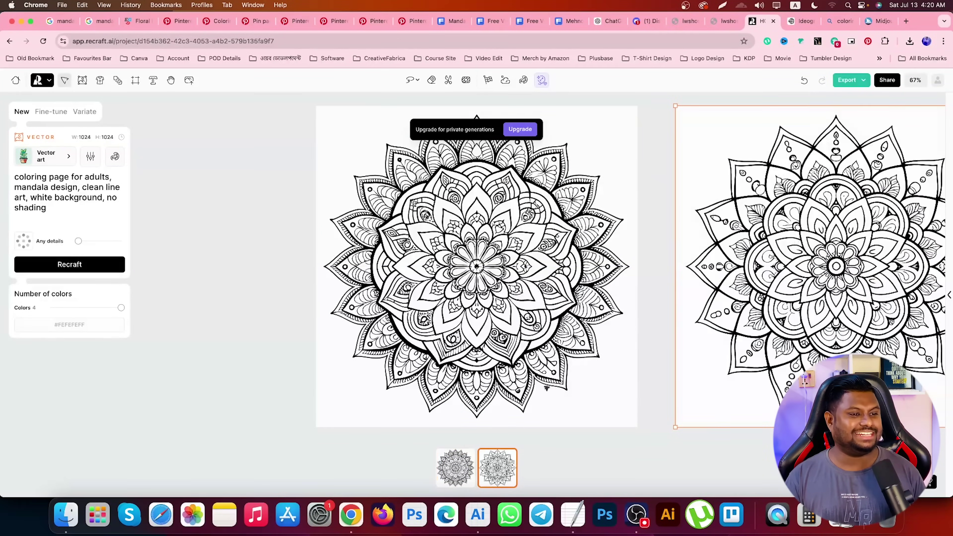
scroll(802, 295, "right", 5)
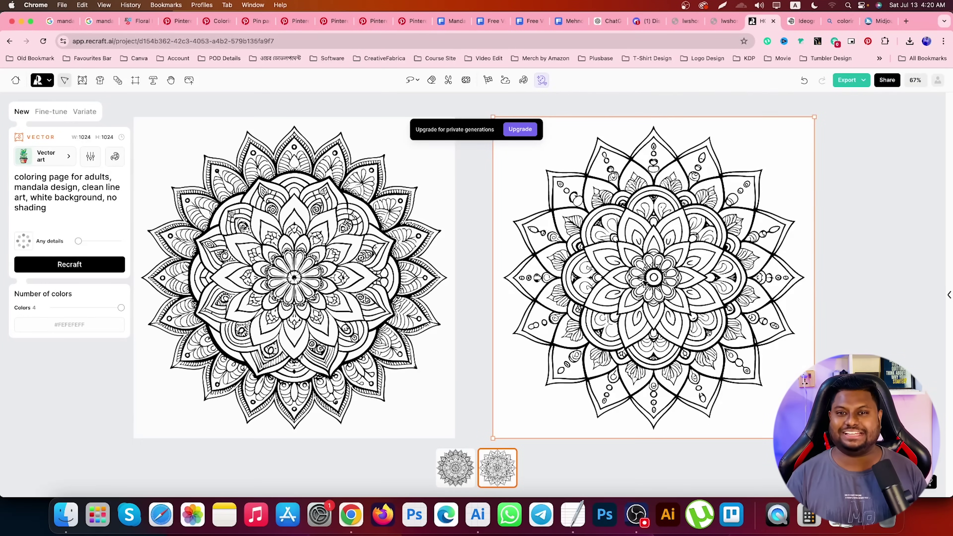
Return to the Midjourney chat and enlarge the newest --style raw four-mandala line-art grid.
left_click(645, 21)
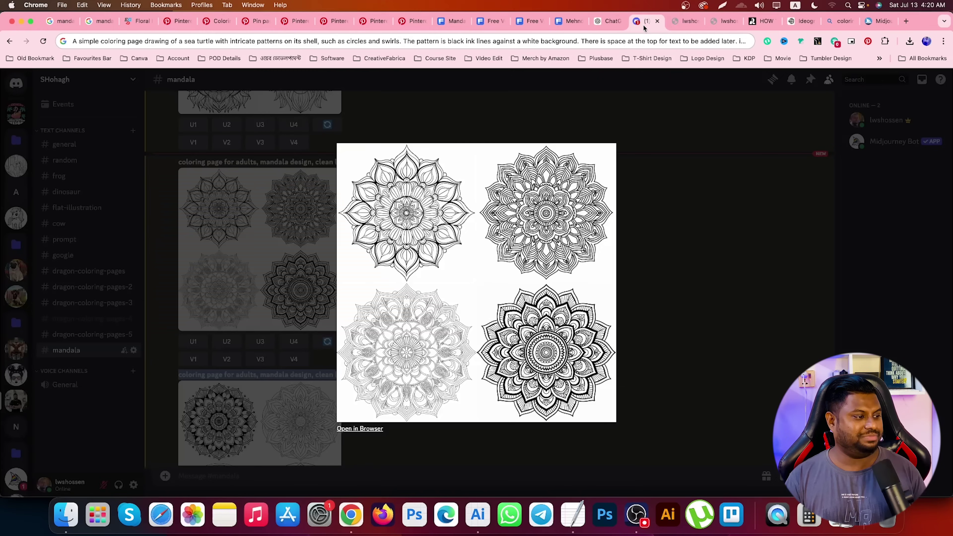
left_click(619, 320)
scroll(450, 319, "down", 3)
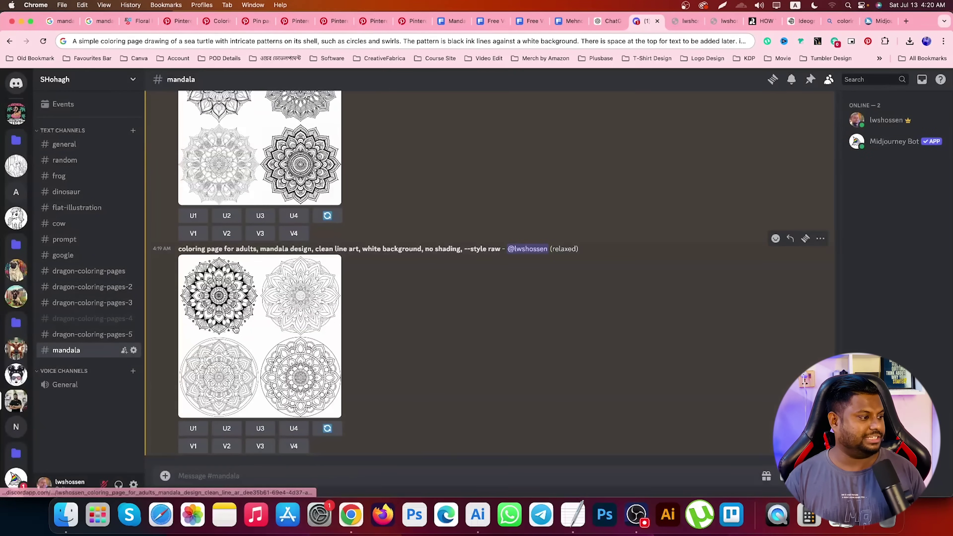
left_click(267, 317)
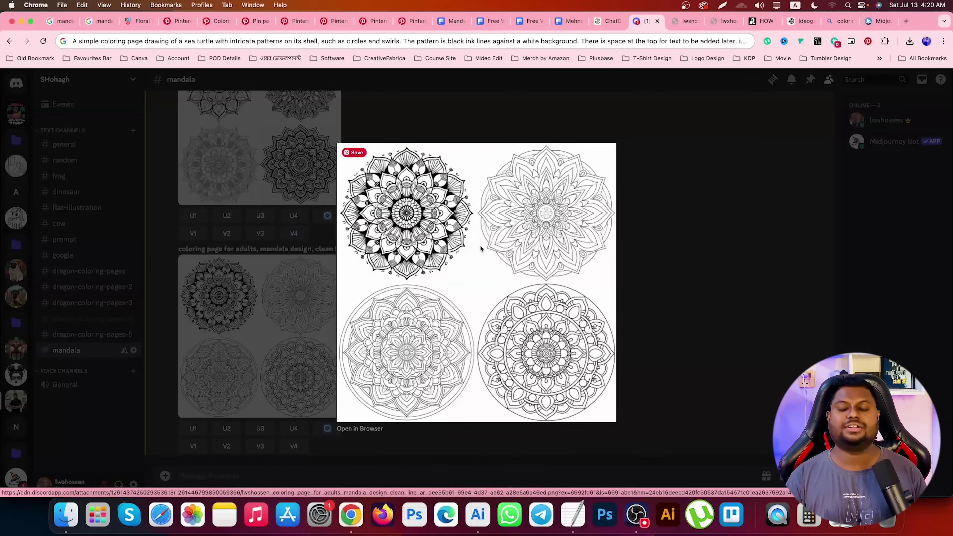